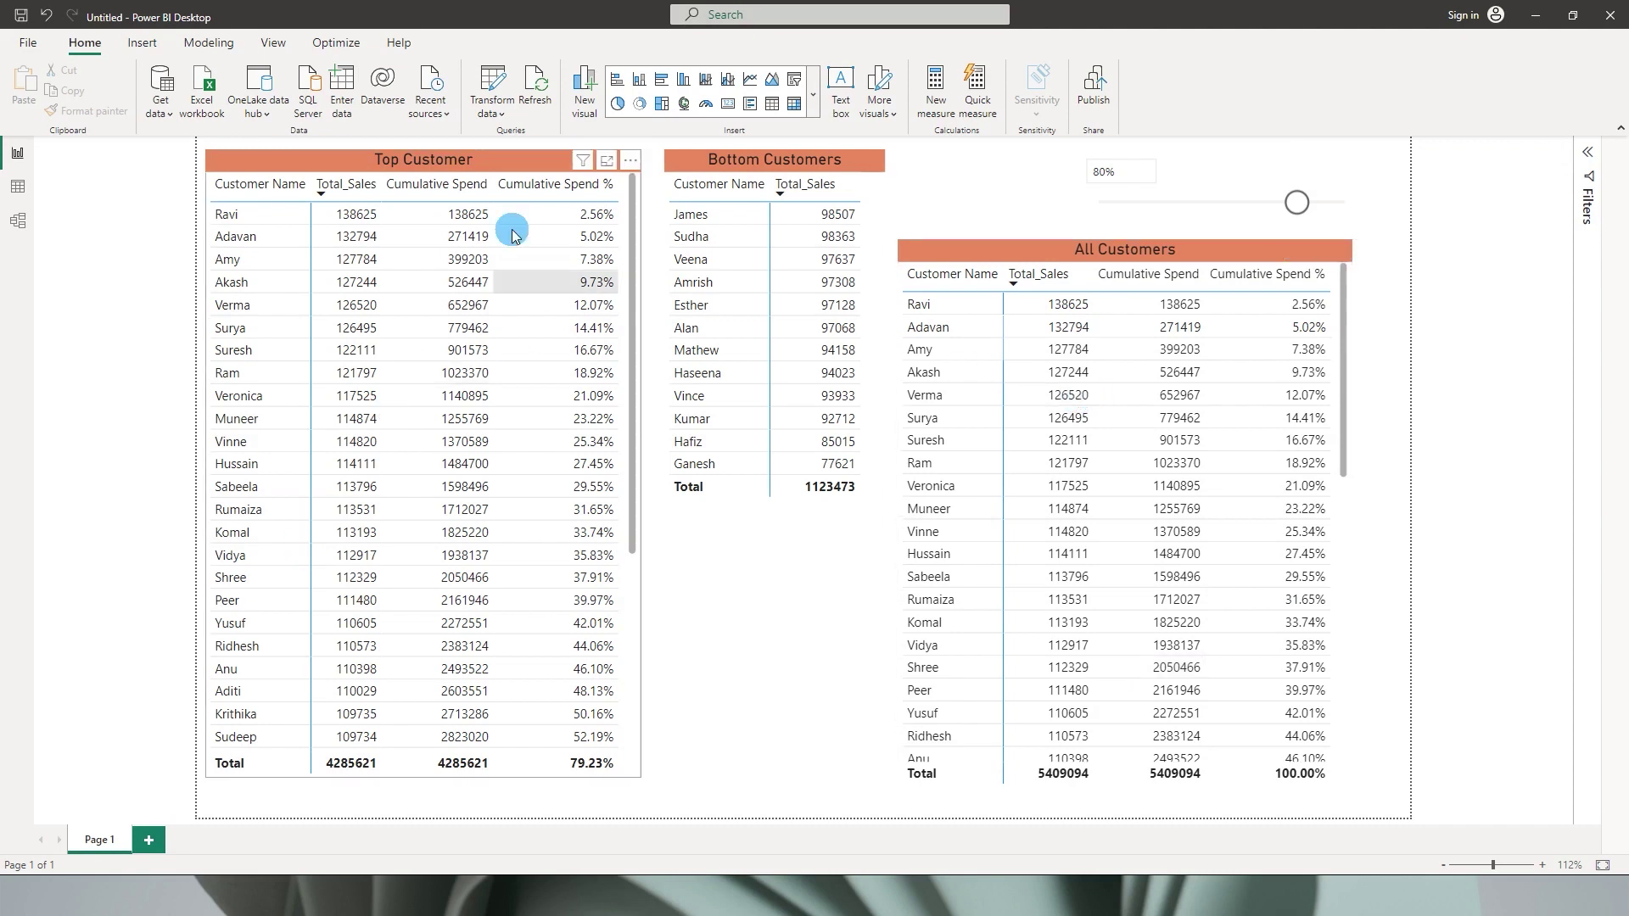
Set the percentage slicer to 90% and review the customer lists in the Top Customer and Bottom Customers tables
{"action": "left_click", "coordinate": [458, 171]}
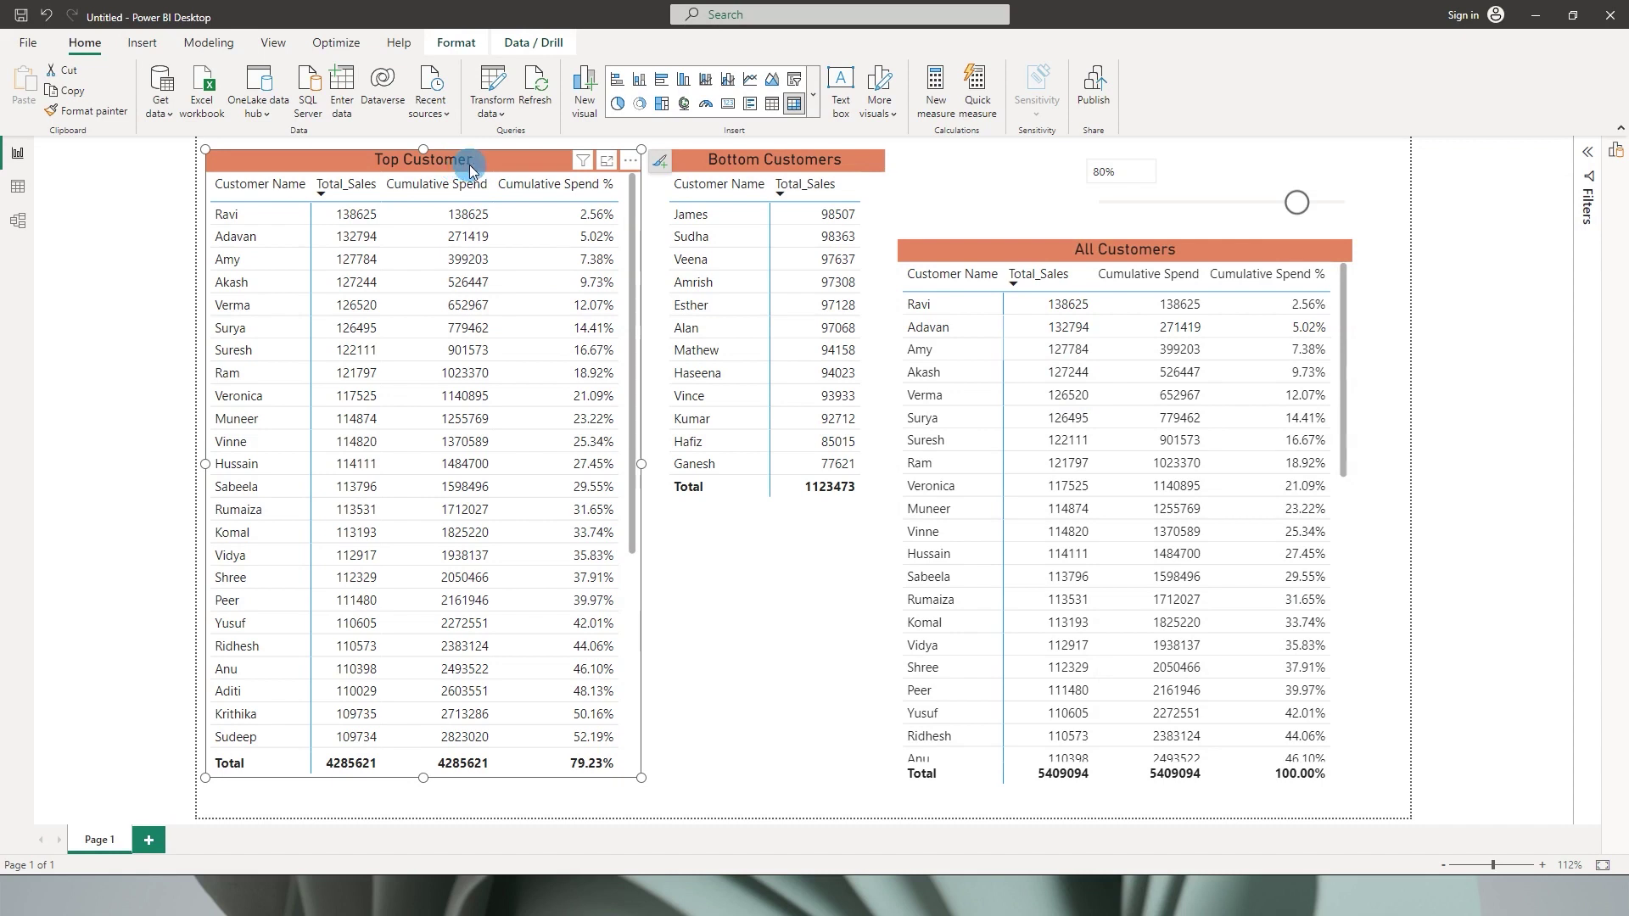
{"action": "left_click", "coordinate": [767, 169]}
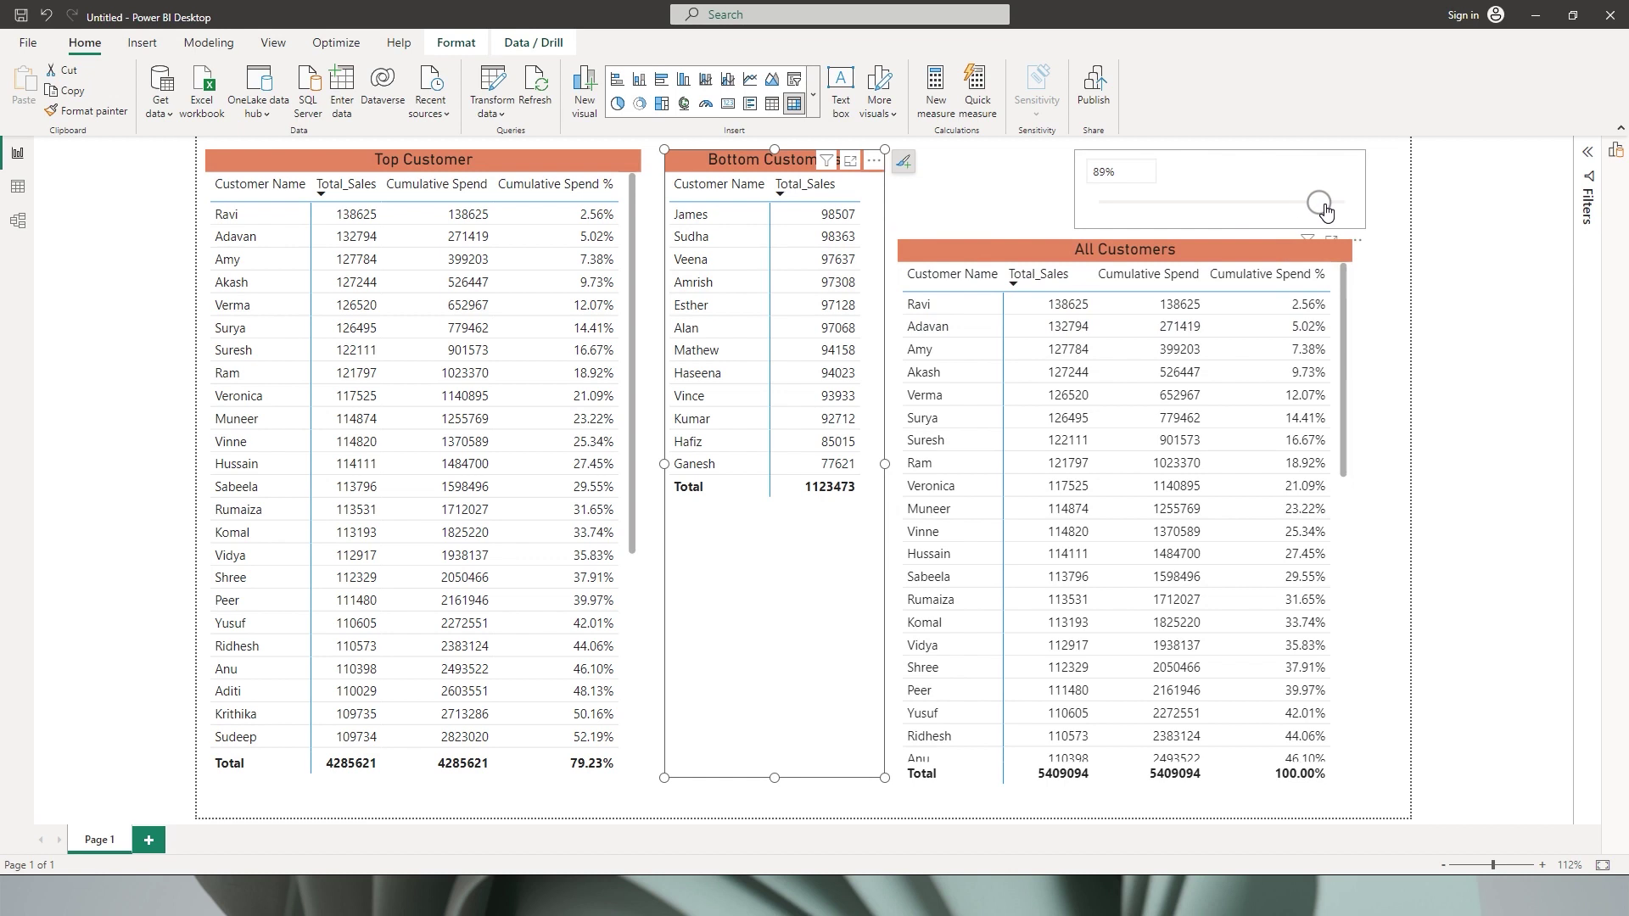
{"action": "left_click", "coordinate": [1328, 211]}
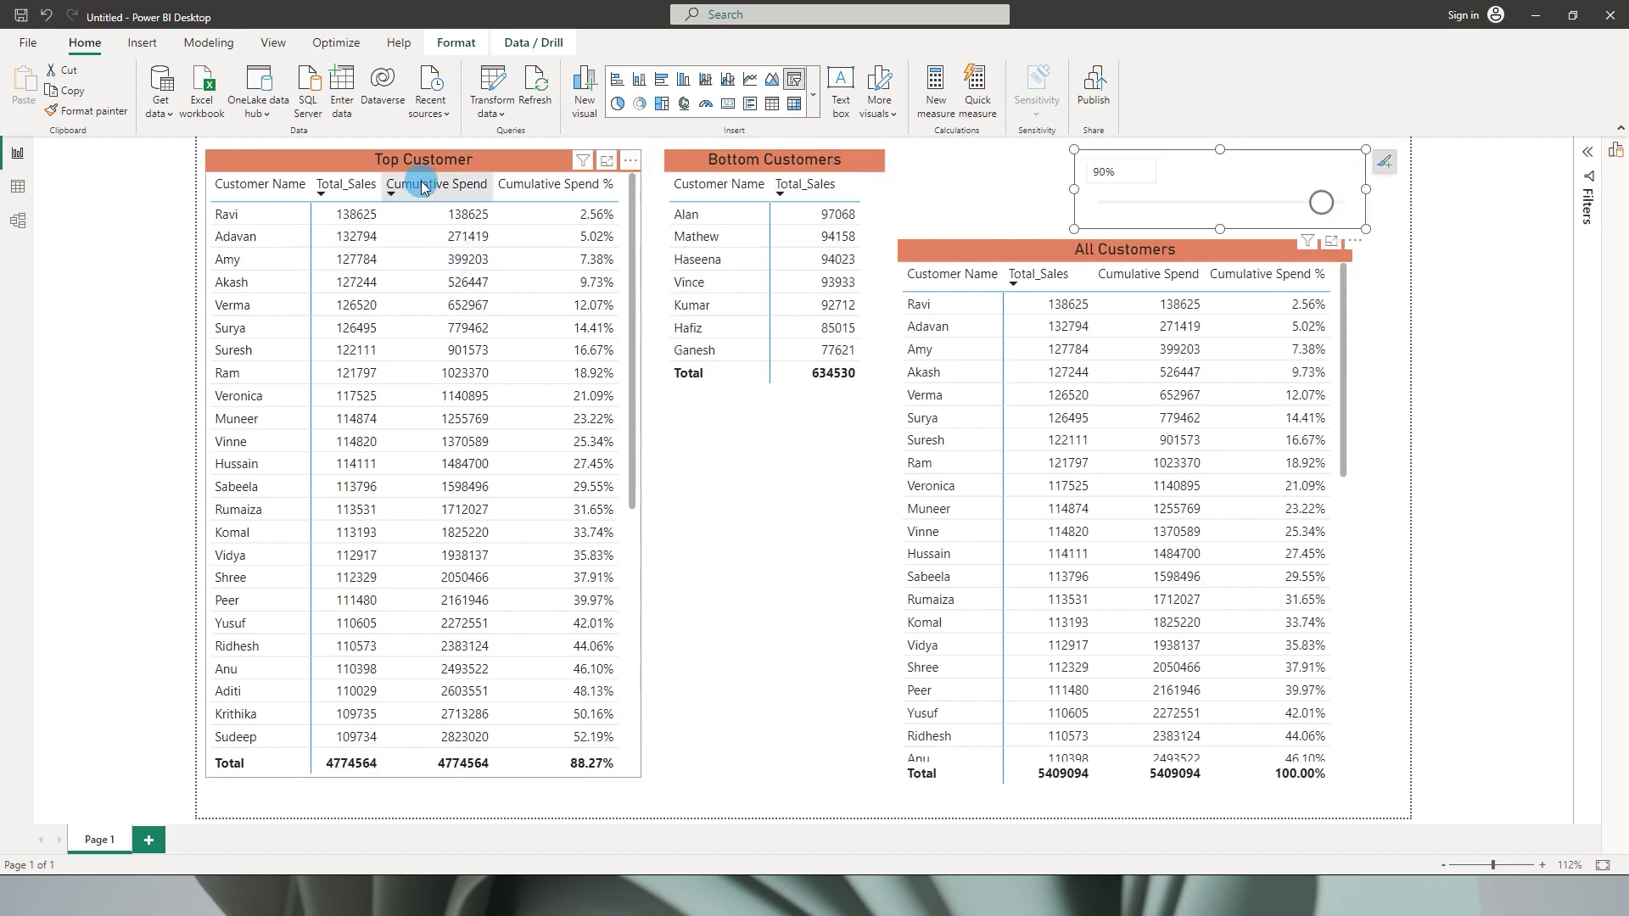
{"action": "scroll", "coordinate": [374, 323], "scroll_direction": "down", "scroll_amount": 6}
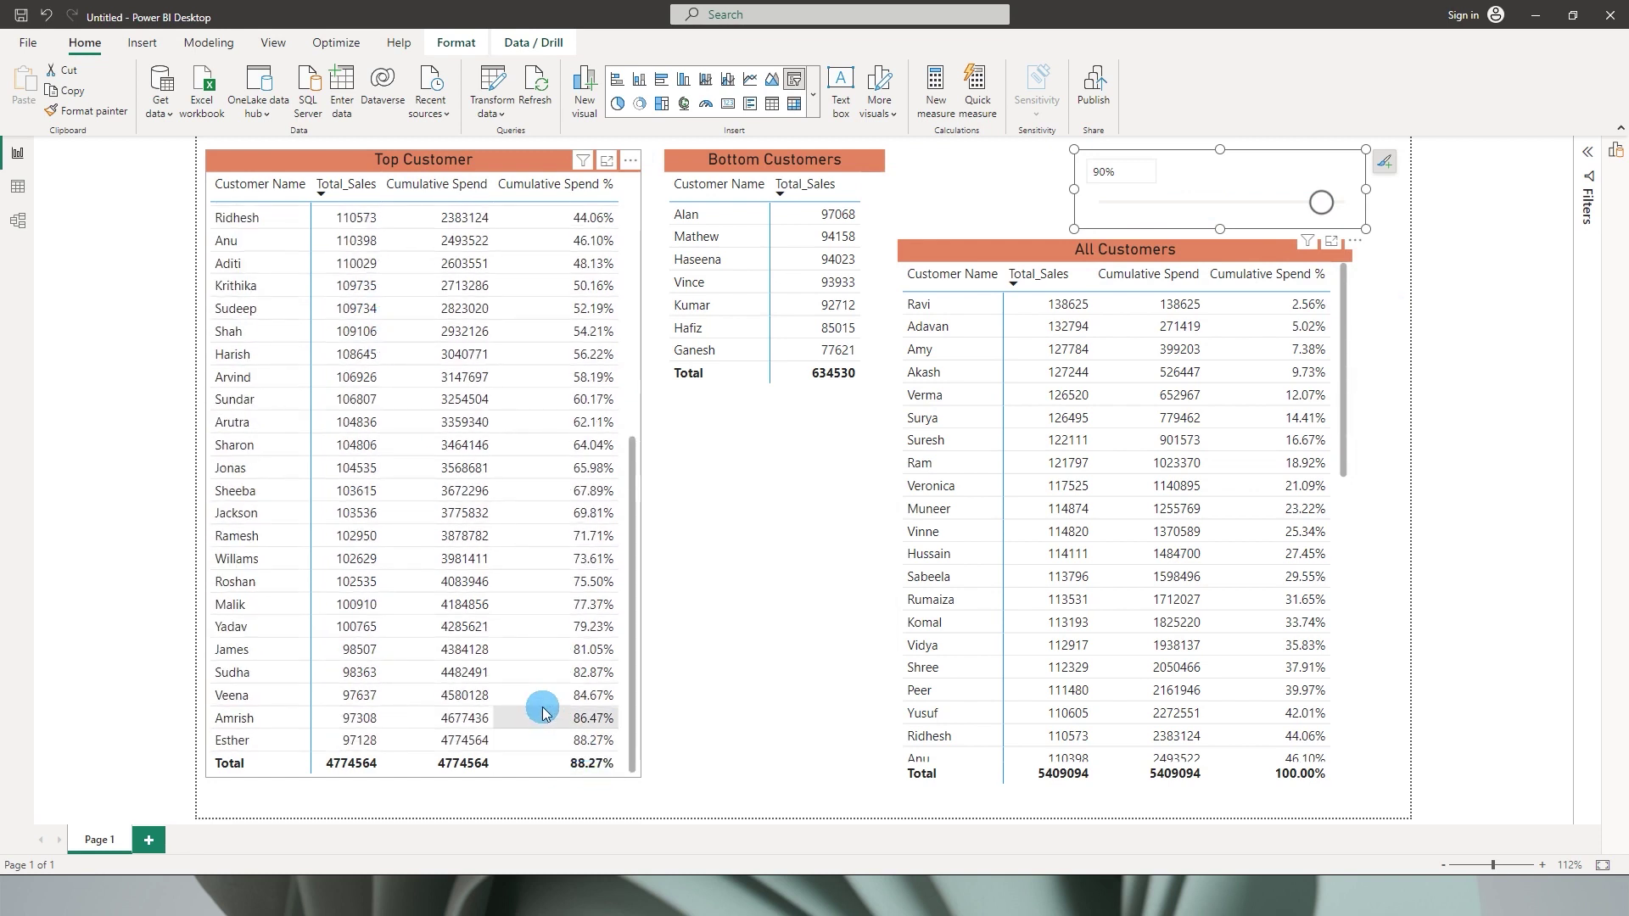
{"action": "scroll", "coordinate": [546, 625], "scroll_direction": "up", "scroll_amount": 6}
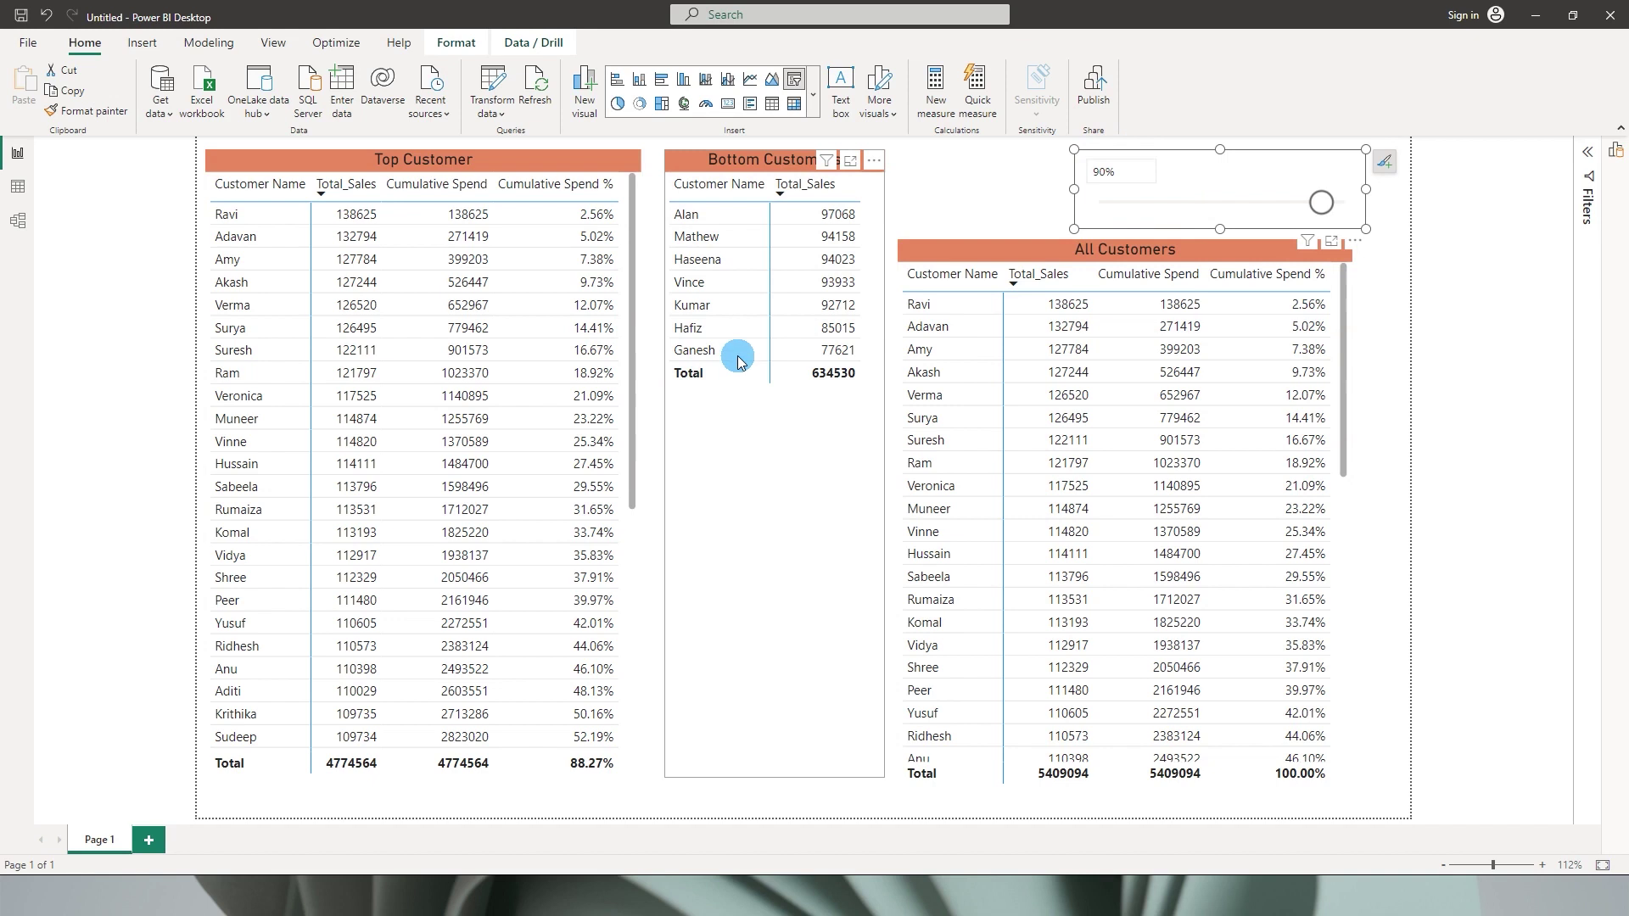
{"action": "scroll", "coordinate": [936, 645], "scroll_direction": "down", "scroll_amount": 10}
{"action": "left_click", "coordinate": [935, 643]}
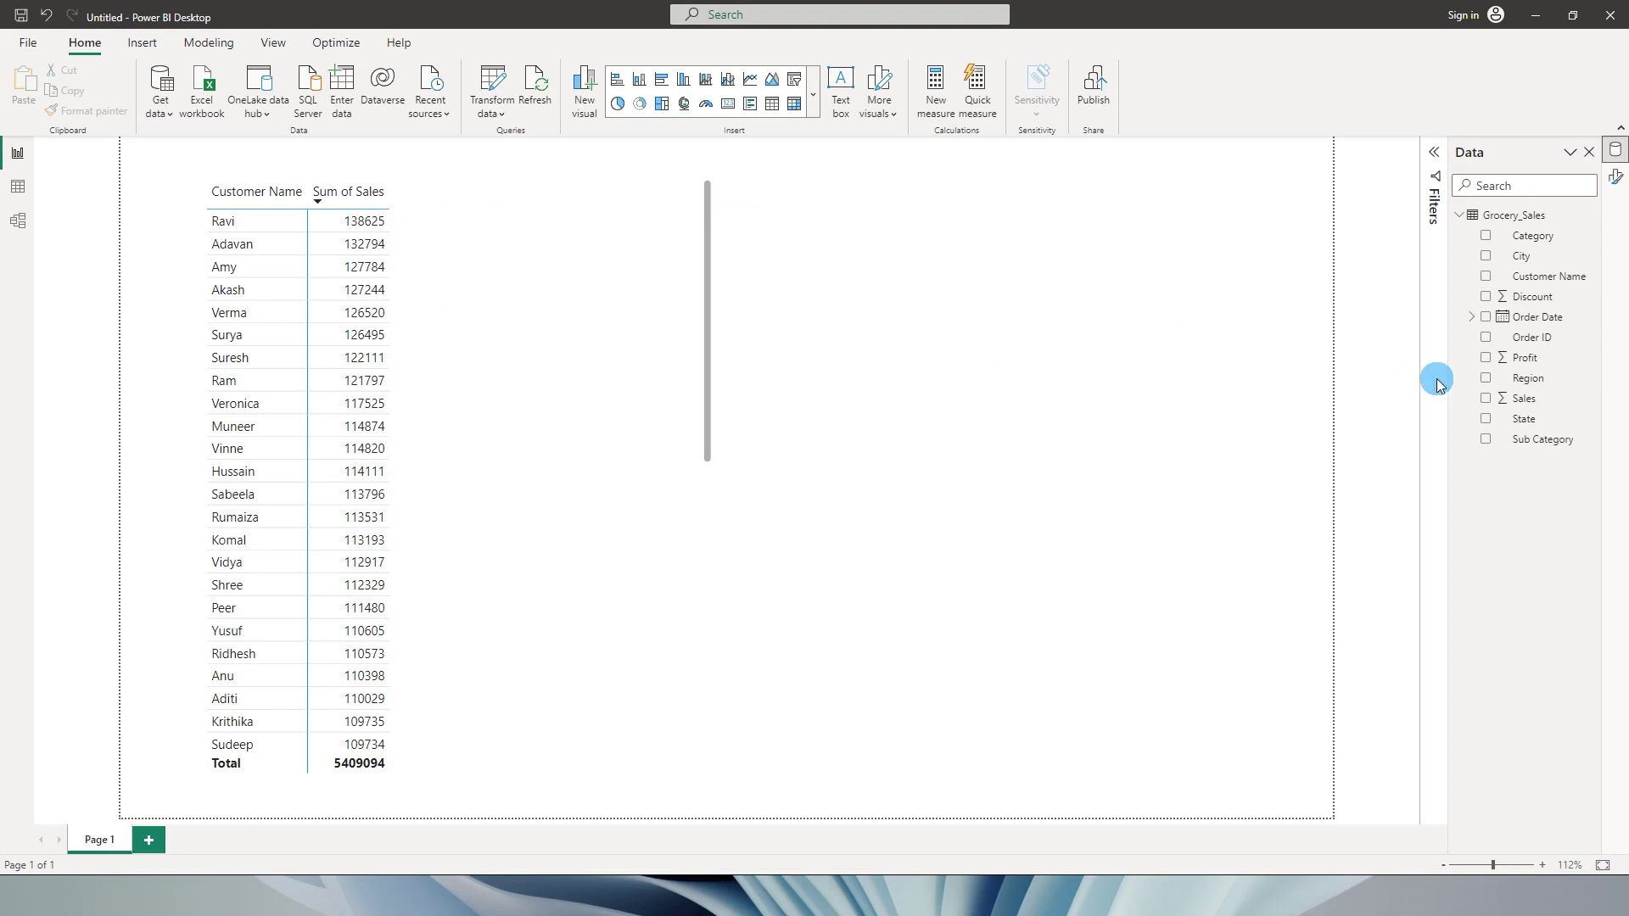
Create a new measure in the Grocery_Sales table and name it Total_Sales
{"action": "left_click", "coordinate": [1589, 214]}
{"action": "key", "text": "Escape"}
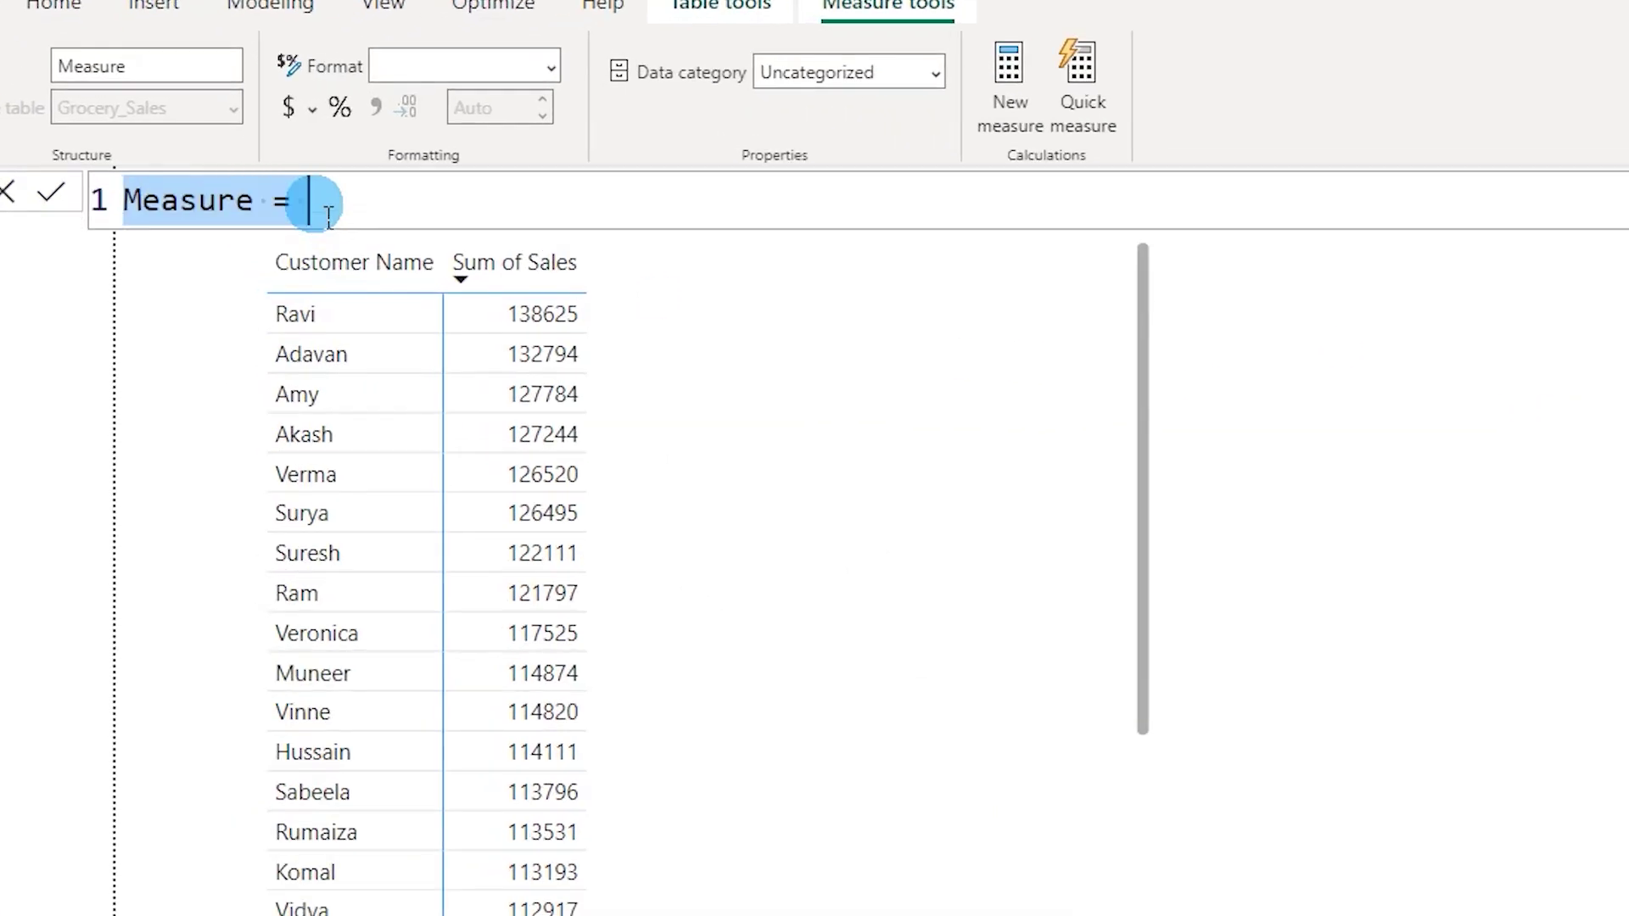
{"action": "double_click", "coordinate": [182, 202]}
{"action": "type", "text": "Total"}
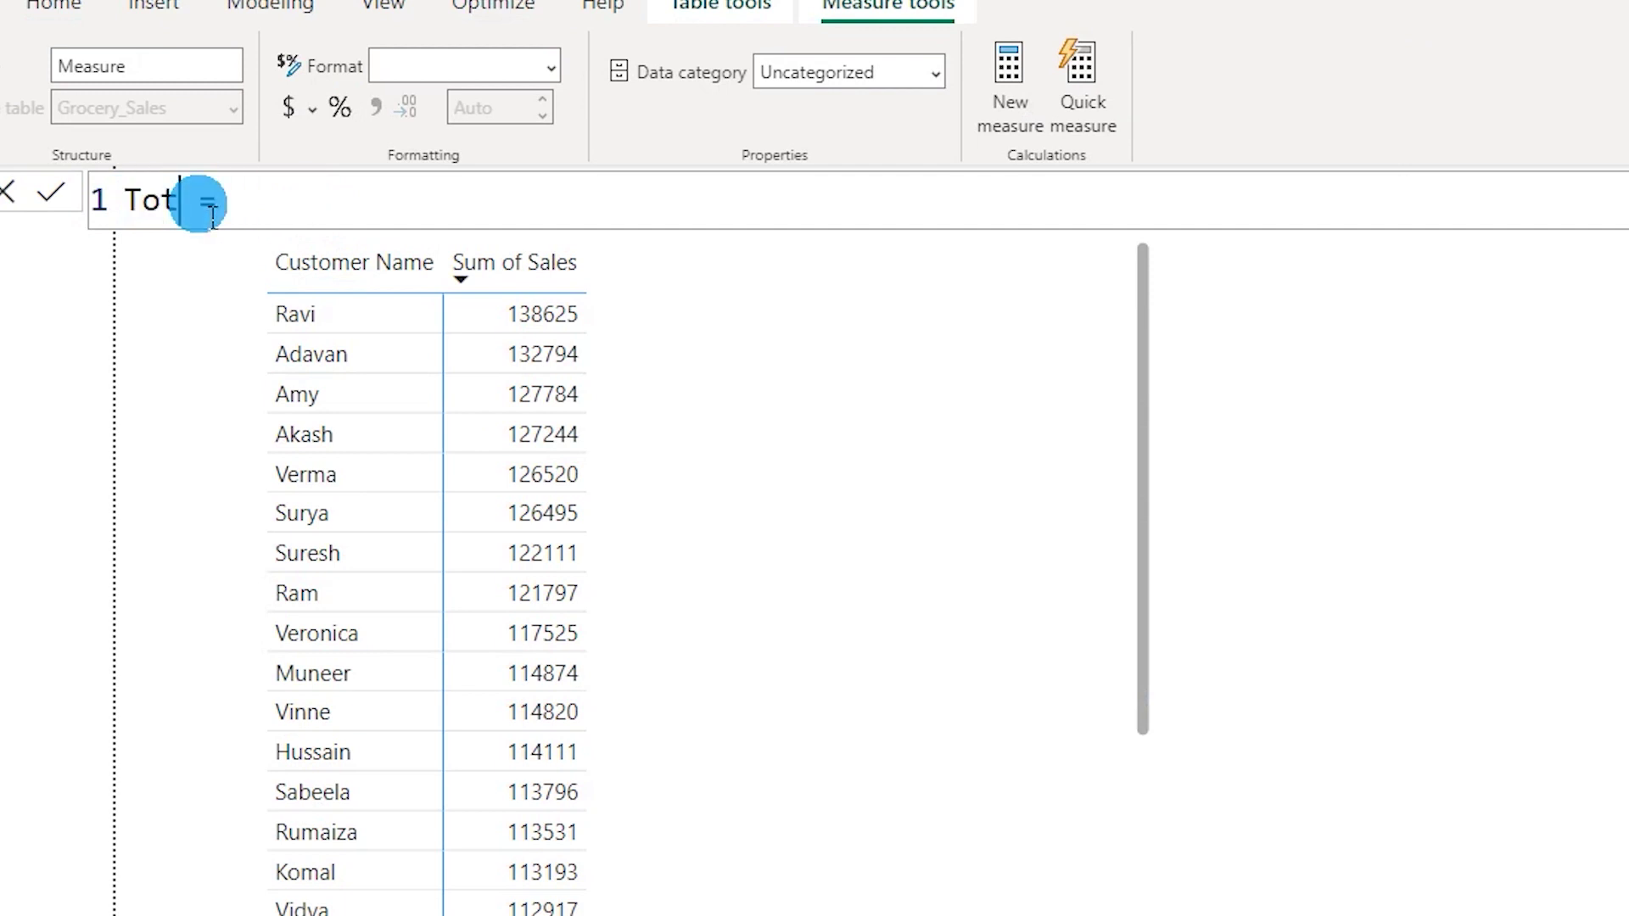
{"action": "type", "text": "_Sales"}
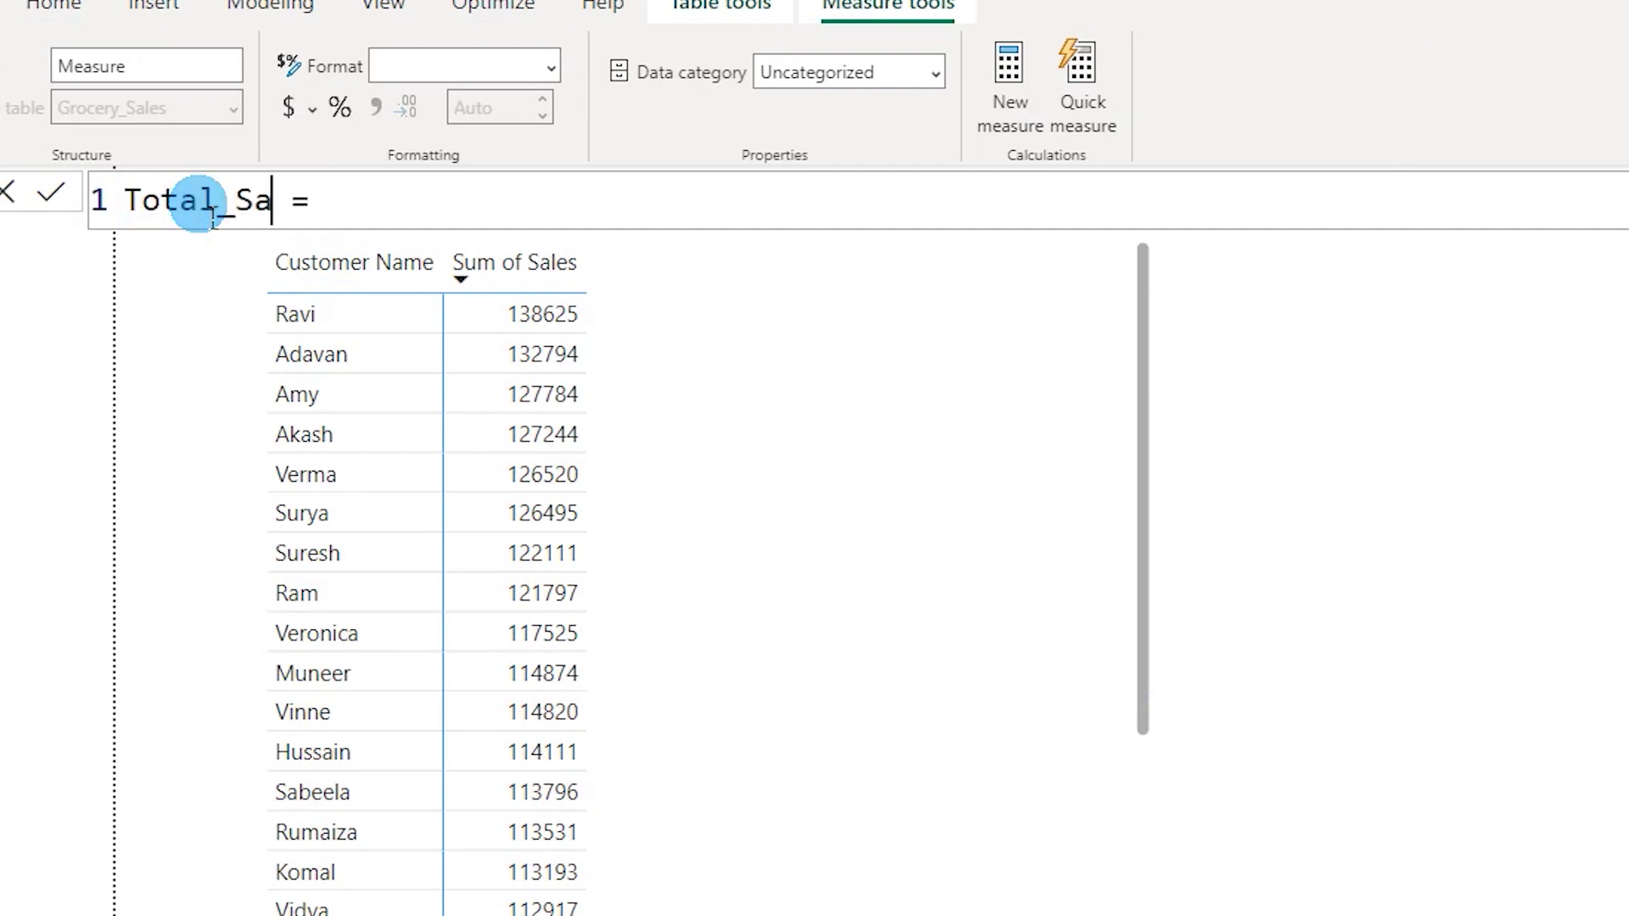
Define the Total_Sales measure as CALCULATE(SUM(Grocery_Sales[Sales])) and commit the formula
{"action": "left_click", "coordinate": [458, 214]}
{"action": "type", "text": "Cal"}
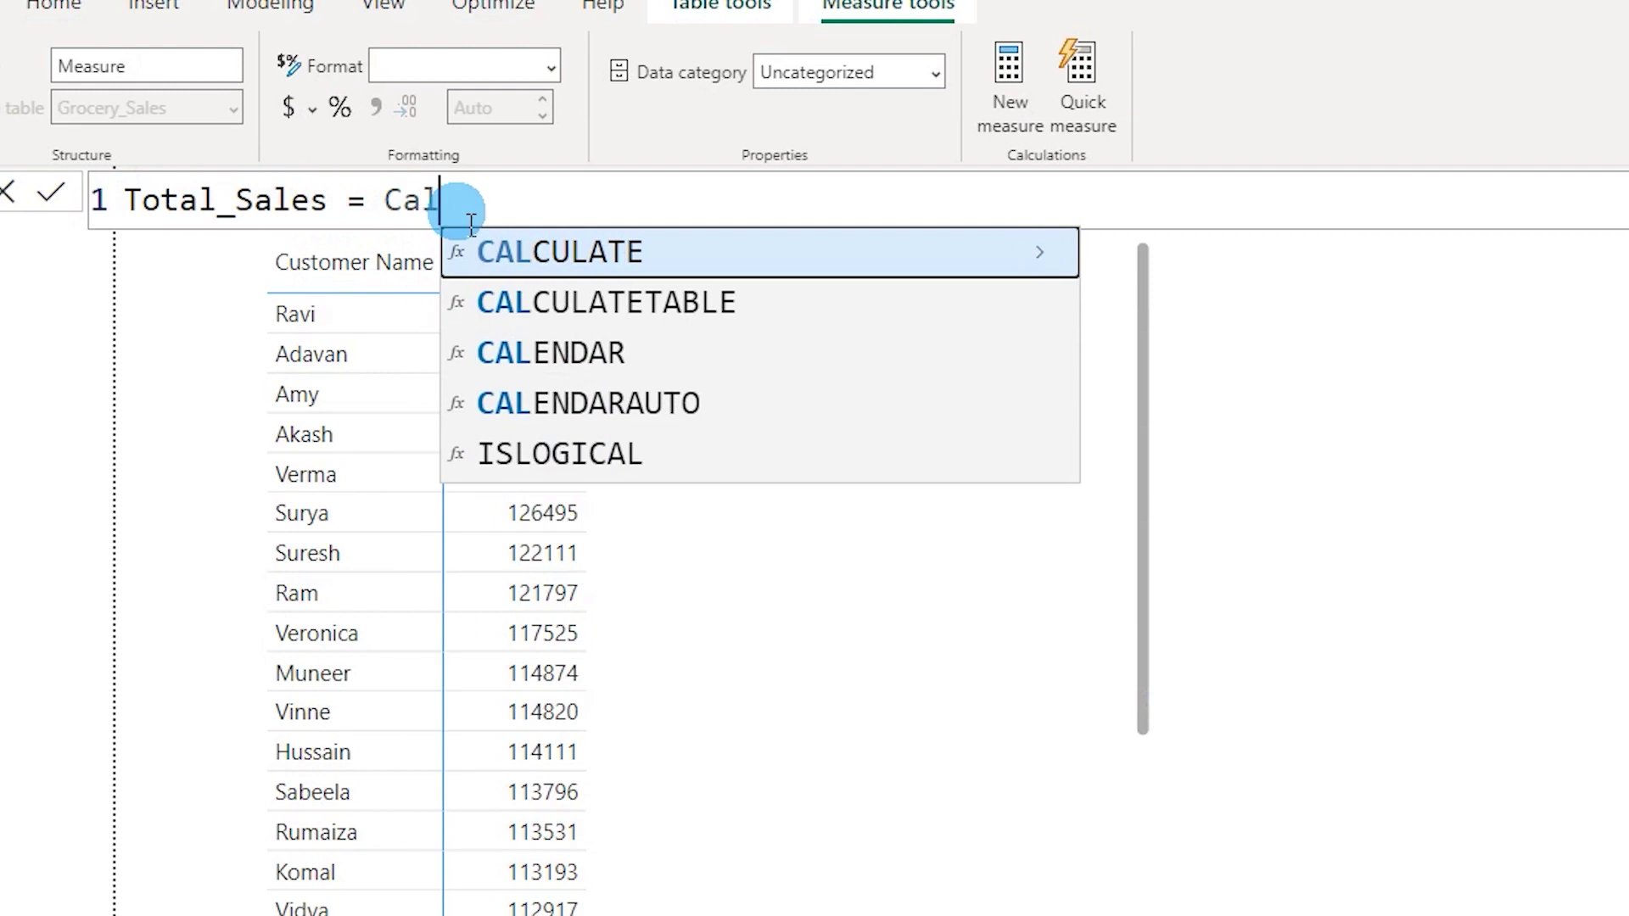
{"action": "key", "text": "Tab"}
{"action": "type", "text": "sum"}
{"action": "key", "text": "Tab"}
{"action": "type", "text": "Sales"}
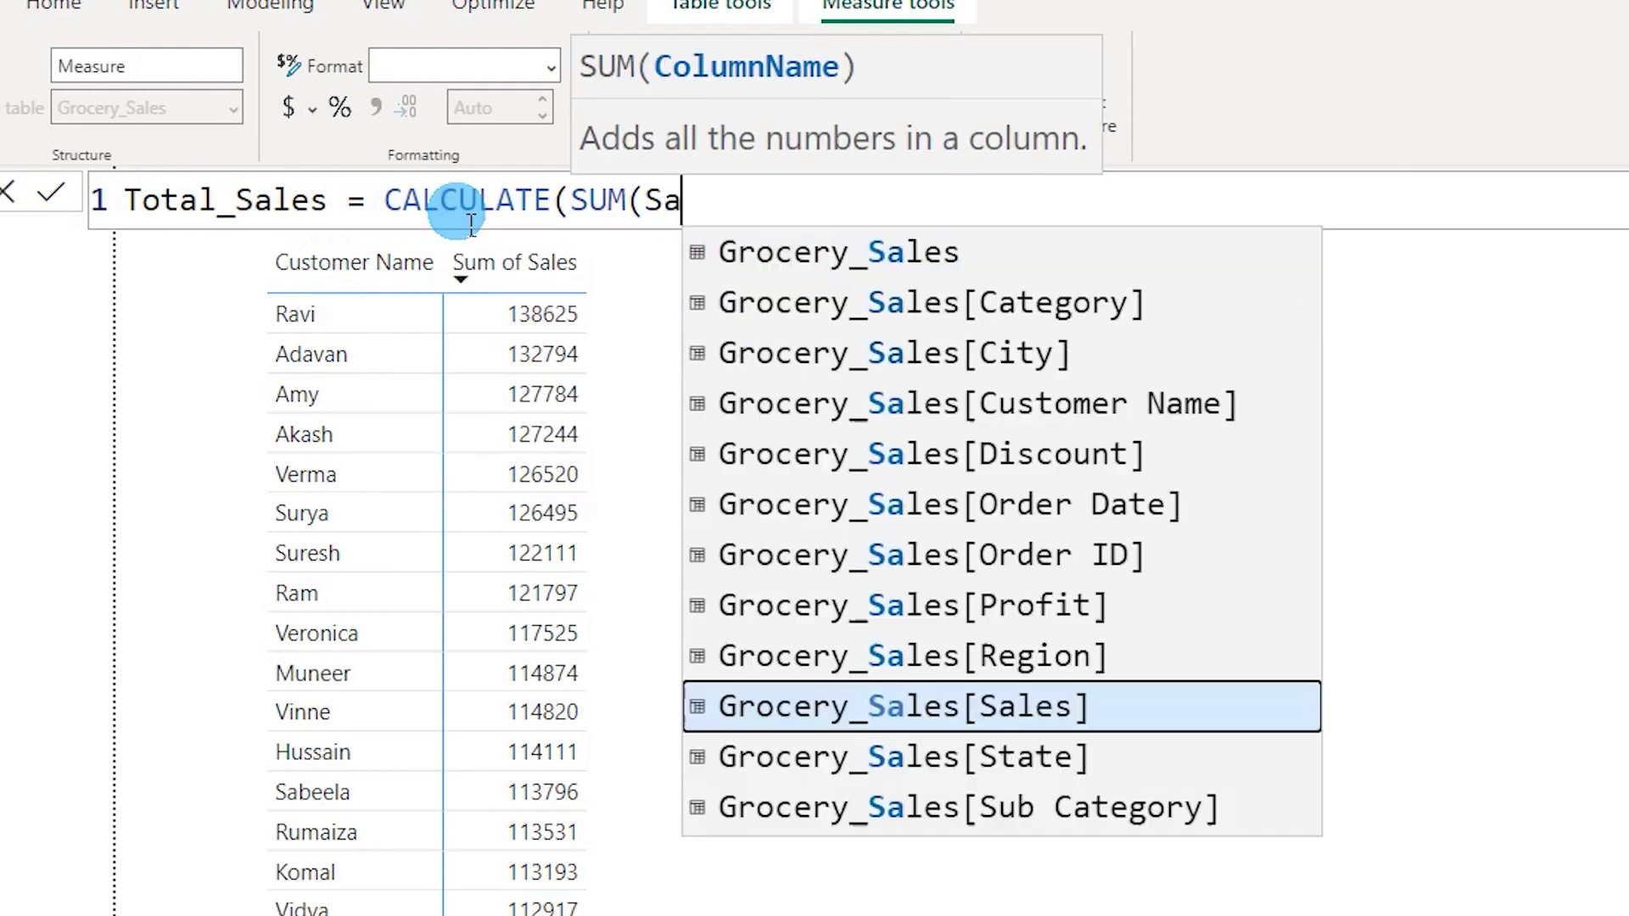
{"action": "key", "text": "Tab"}
{"action": "type", "text": "))"}
{"action": "key", "text": "Return"}
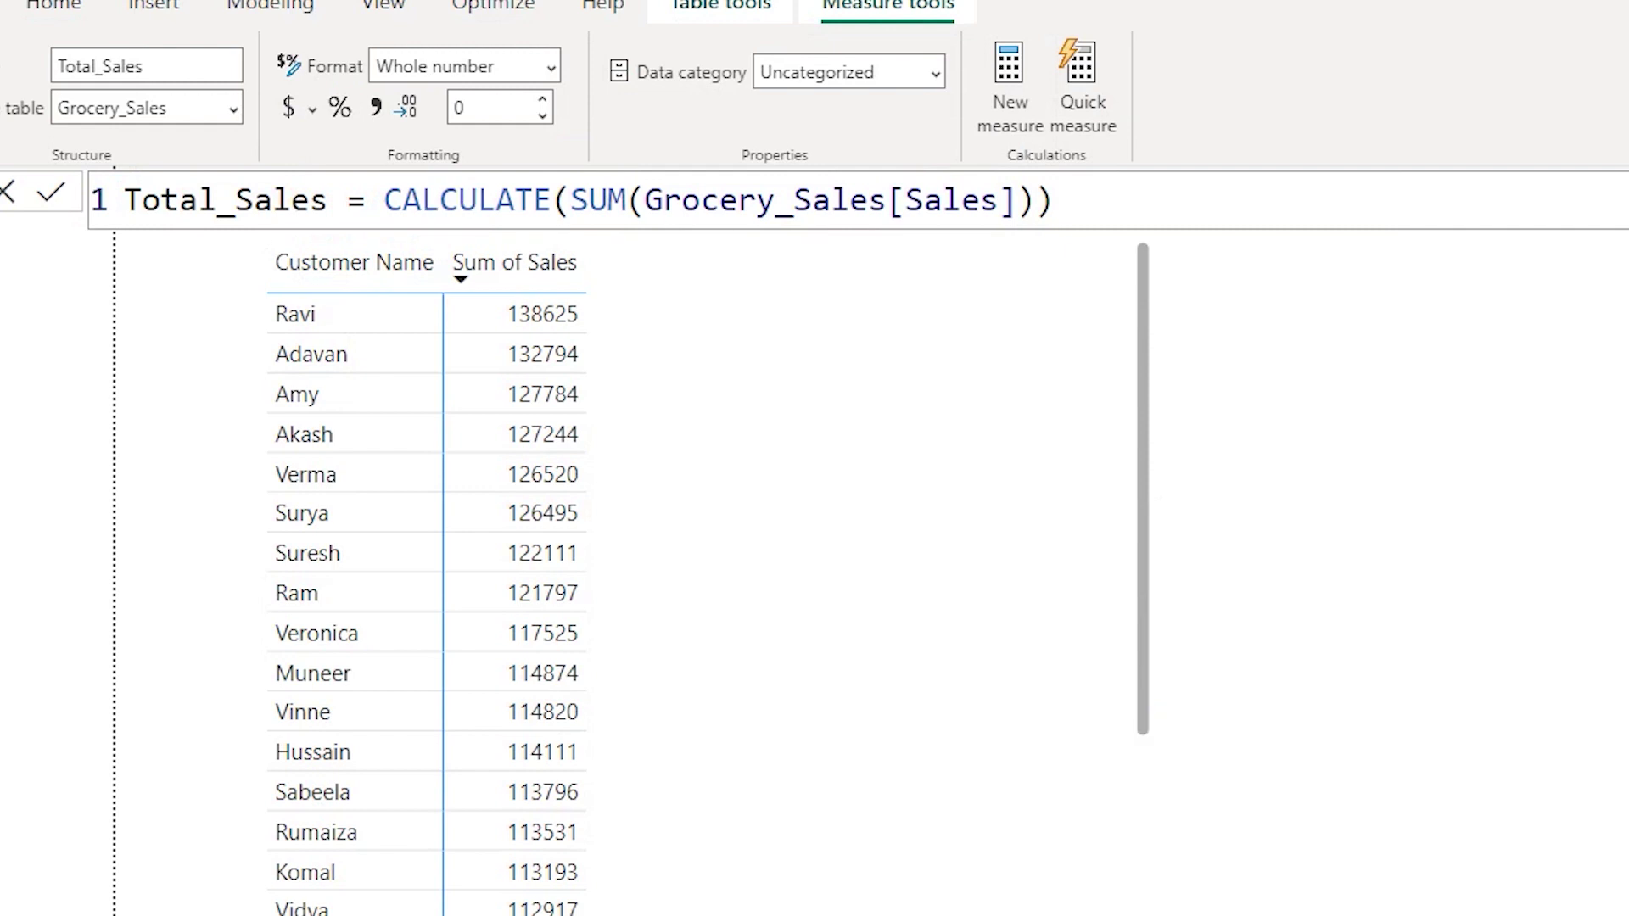
Replace the Sum of Sales value in the customer matrix with the Total_Sales measure
{"action": "left_click_drag", "start_coordinate": [1369, 708], "coordinate": [845, 488]}
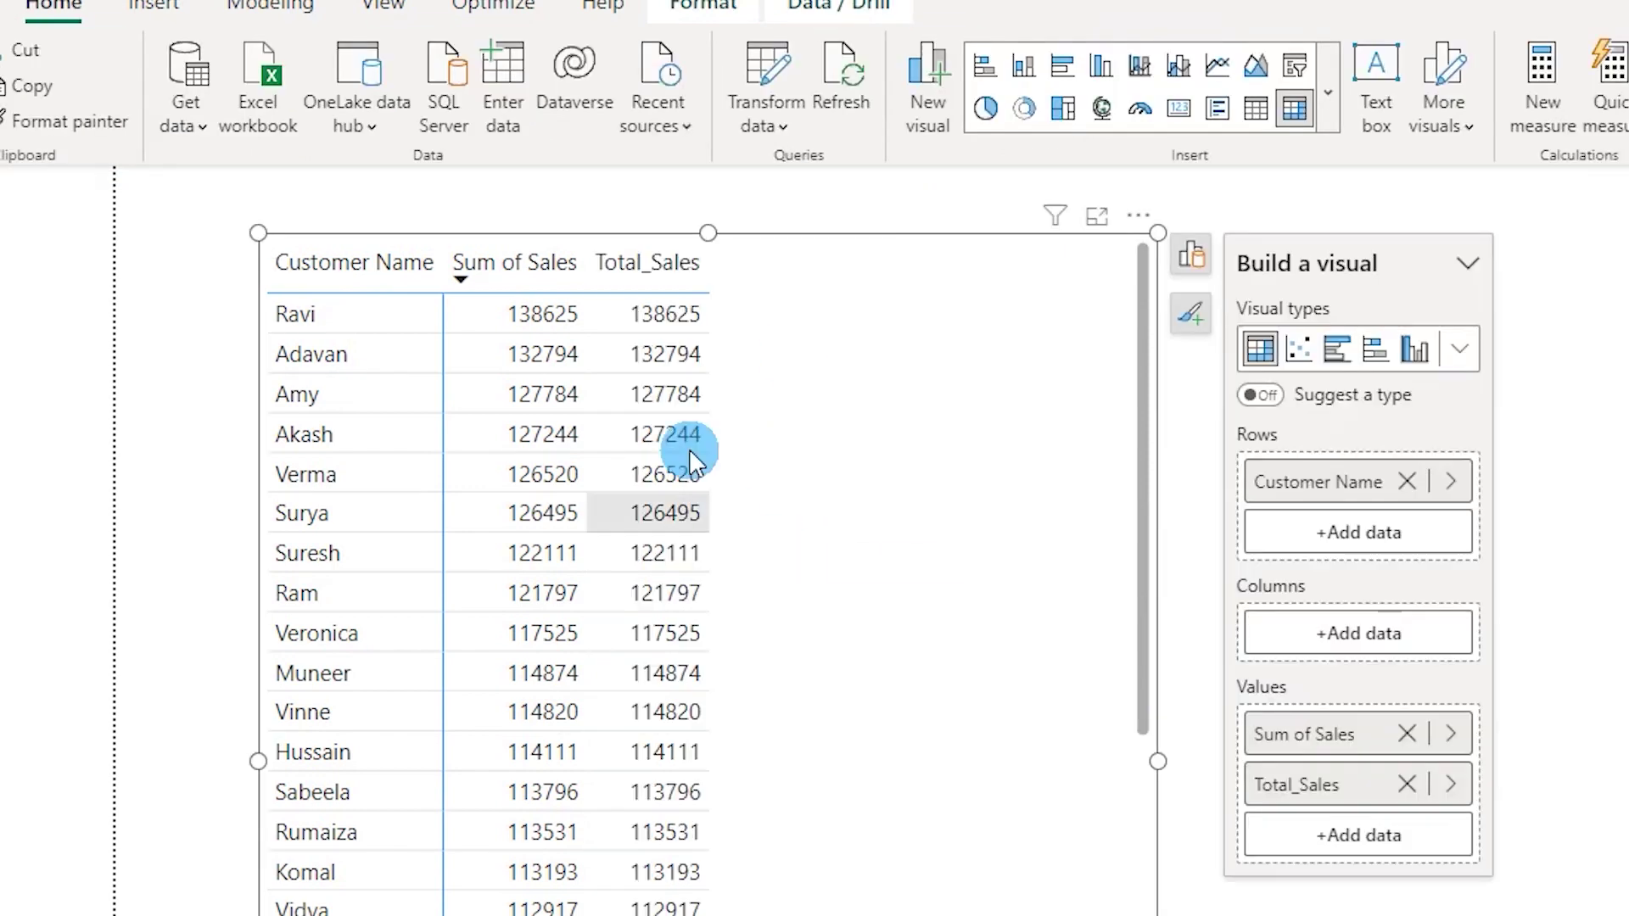
{"action": "left_click", "coordinate": [1407, 735]}
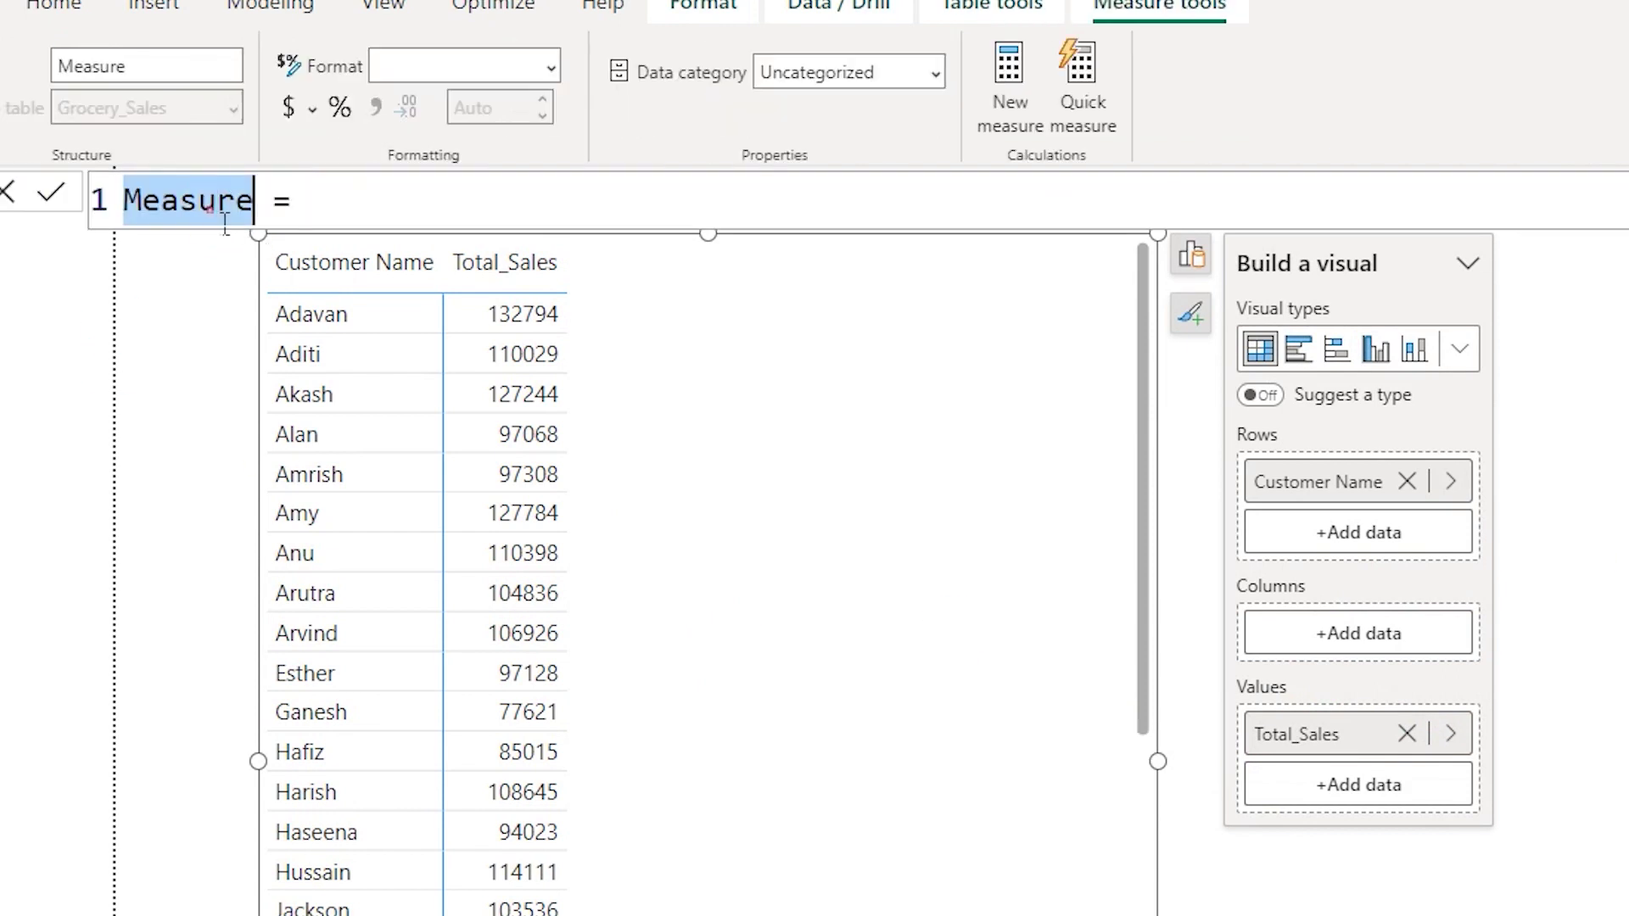
Create a measure named Cumulative Spend and begin its formula with CALCULATE( on an indented second line
{"action": "type", "text": "Cumu"}
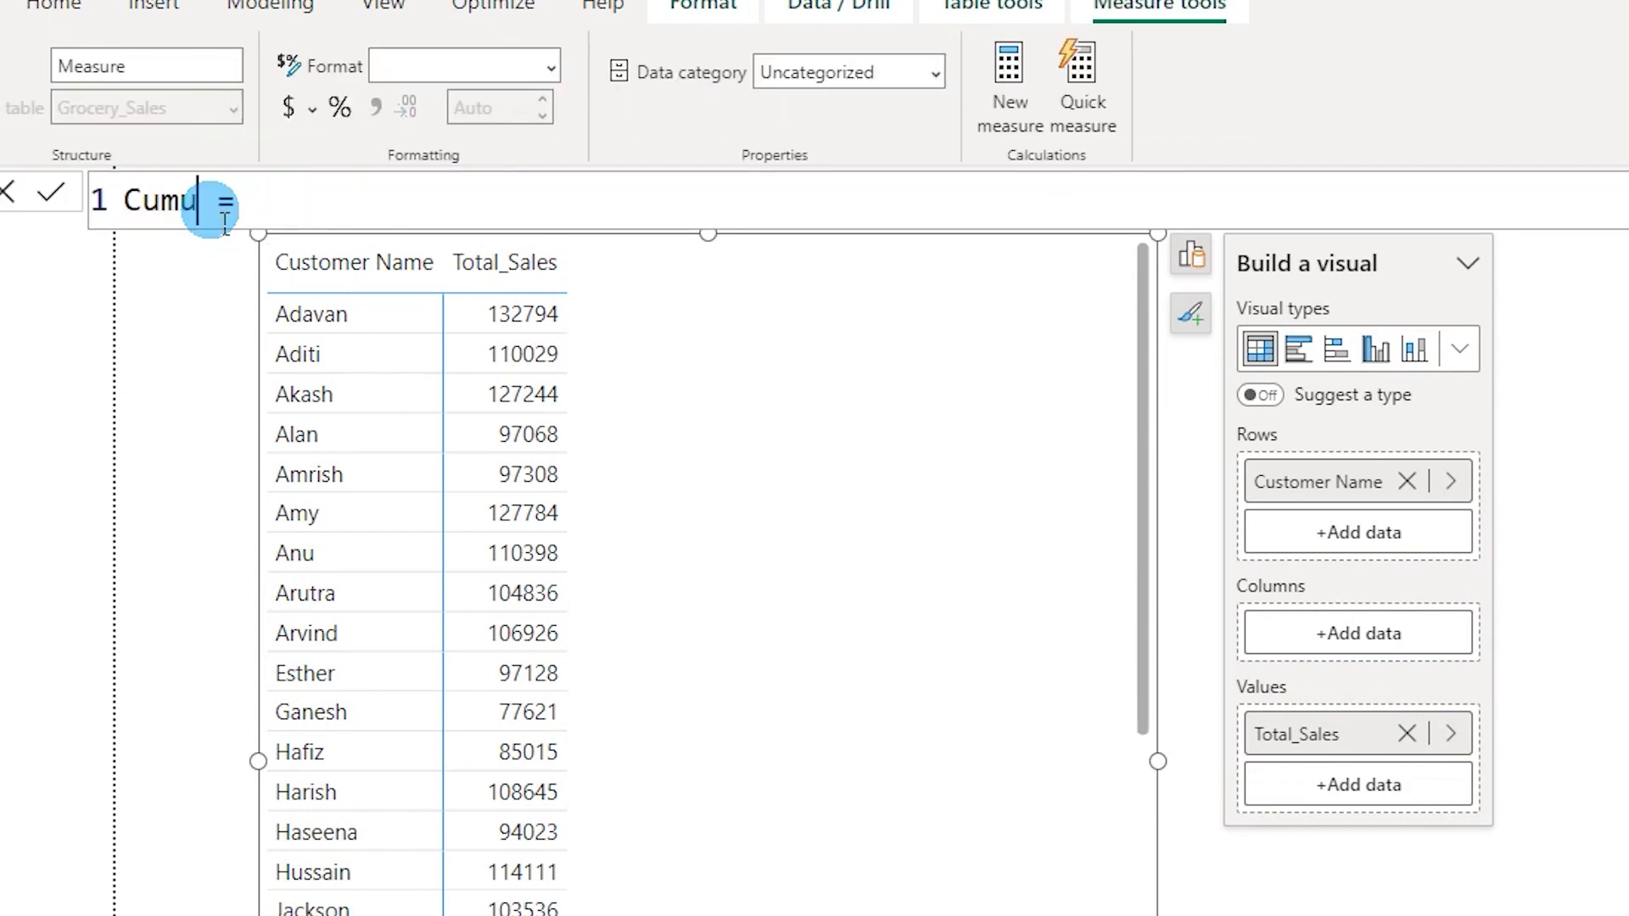
{"action": "type", "text": "lative Spend = "}
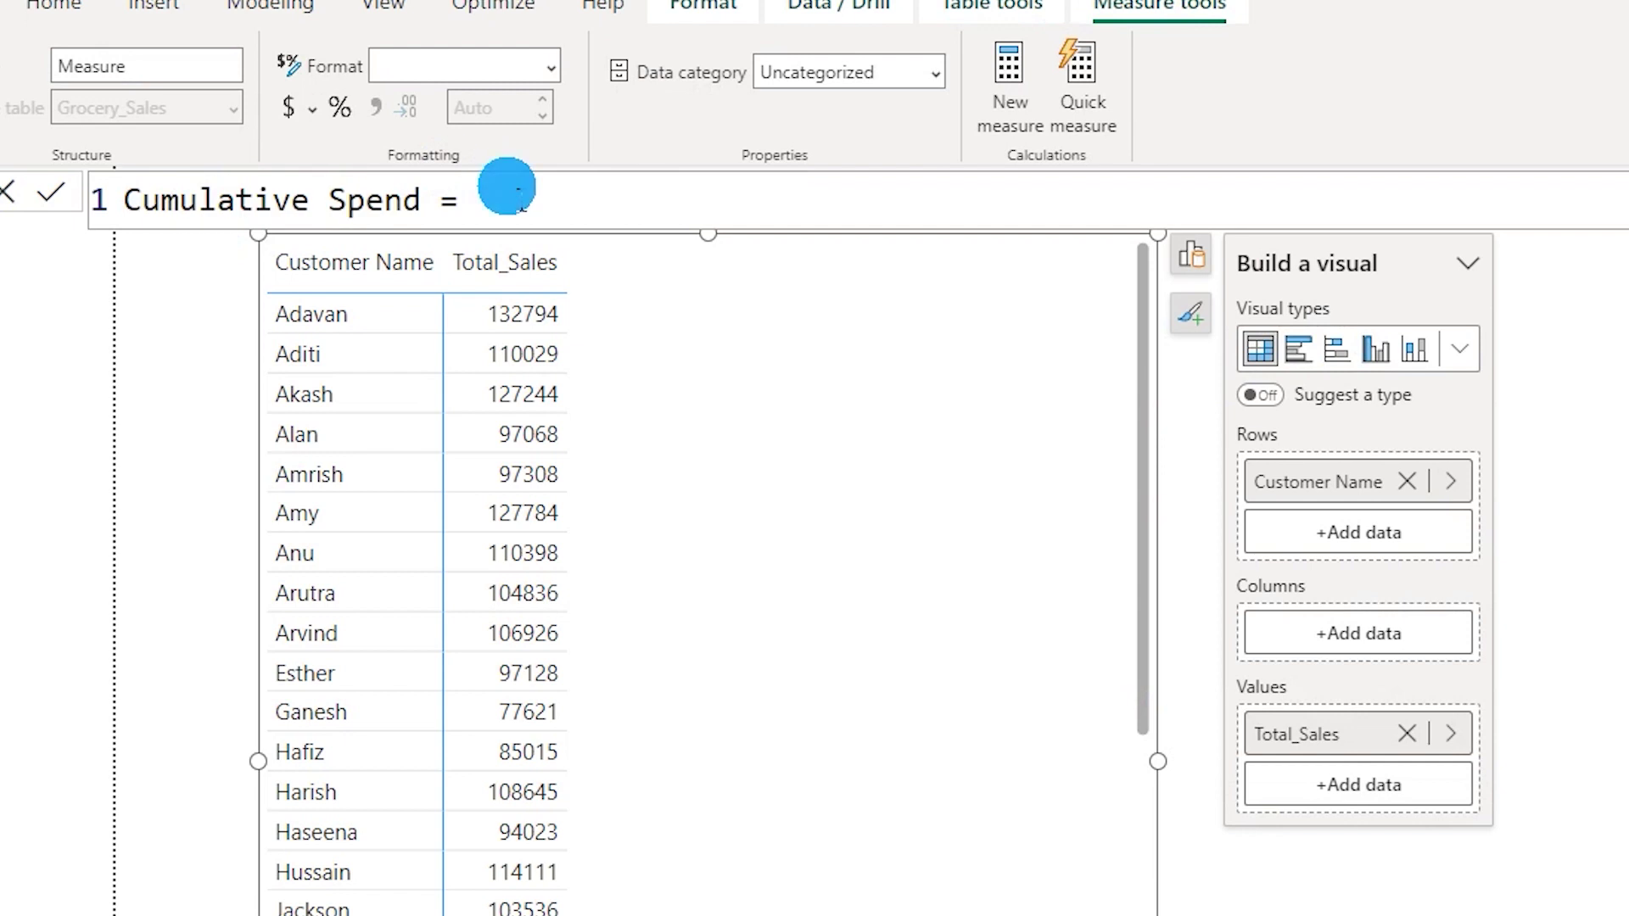
{"action": "type", "text": "C"}
{"action": "key", "text": "Tab"}
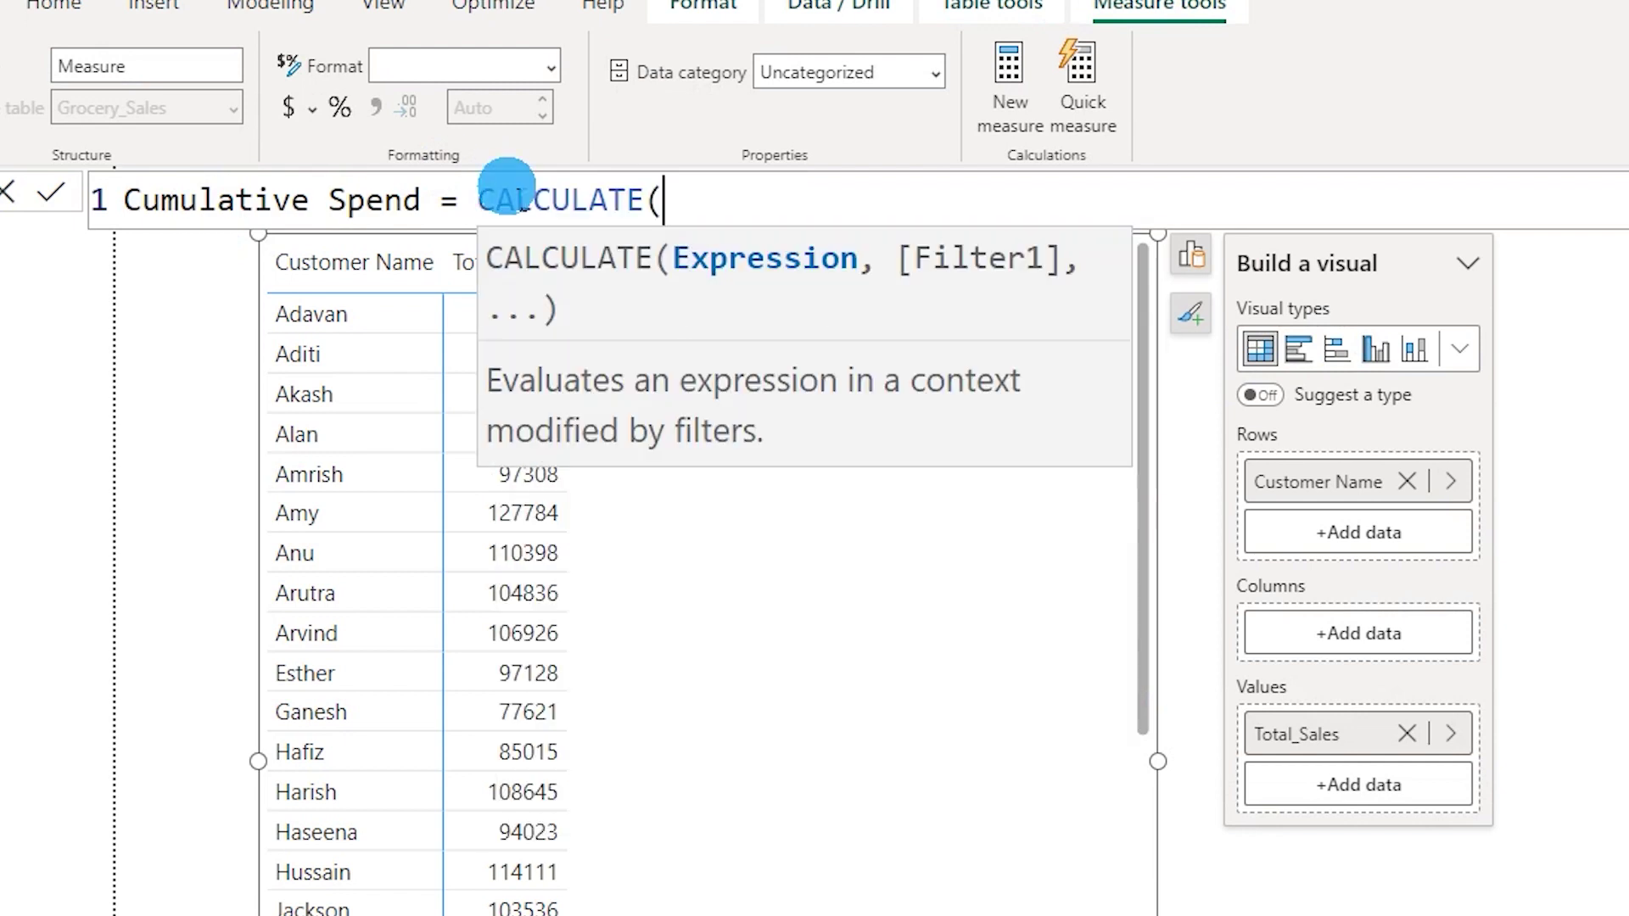
{"action": "left_click", "coordinate": [509, 192]}
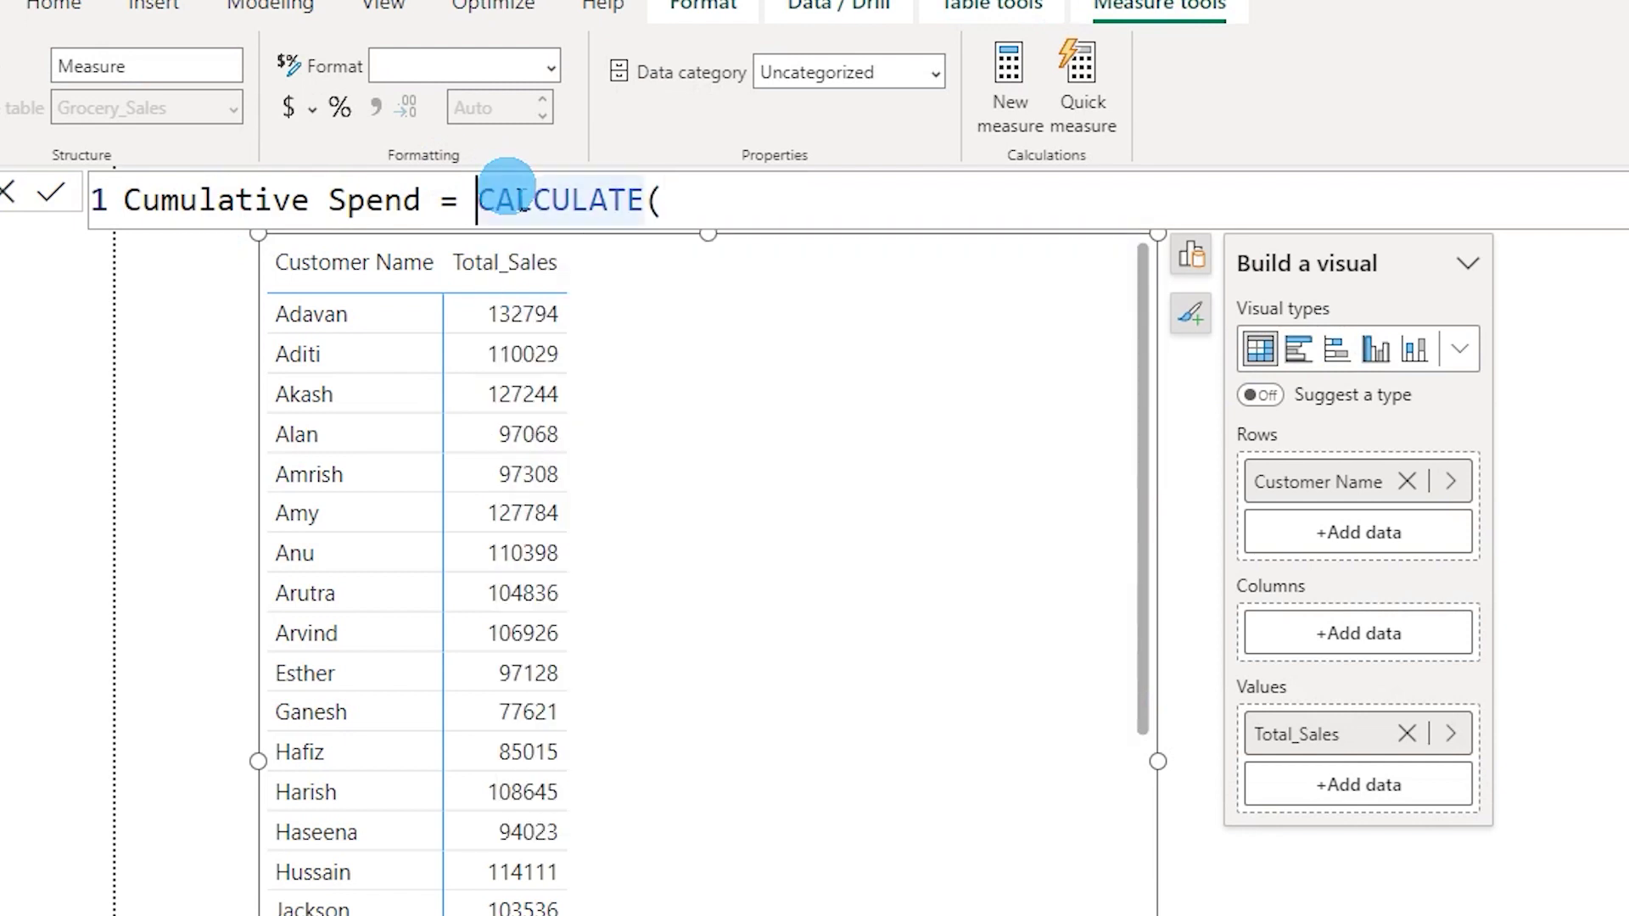
{"action": "key", "text": "shift+Return"}
{"action": "key", "text": "Tab"}
{"action": "key", "text": "Tab"}
{"action": "key", "text": "Tab"}
Add [Total_Sales] as the CALCULATE expression on an indented third line of the Cumulative Spend formula
{"action": "left_click", "coordinate": [600, 246]}
{"action": "key", "text": "shift+Return"}
{"action": "key", "text": "Tab"}
{"action": "key", "text": "Tab"}
{"action": "type", "text": "Tota"}
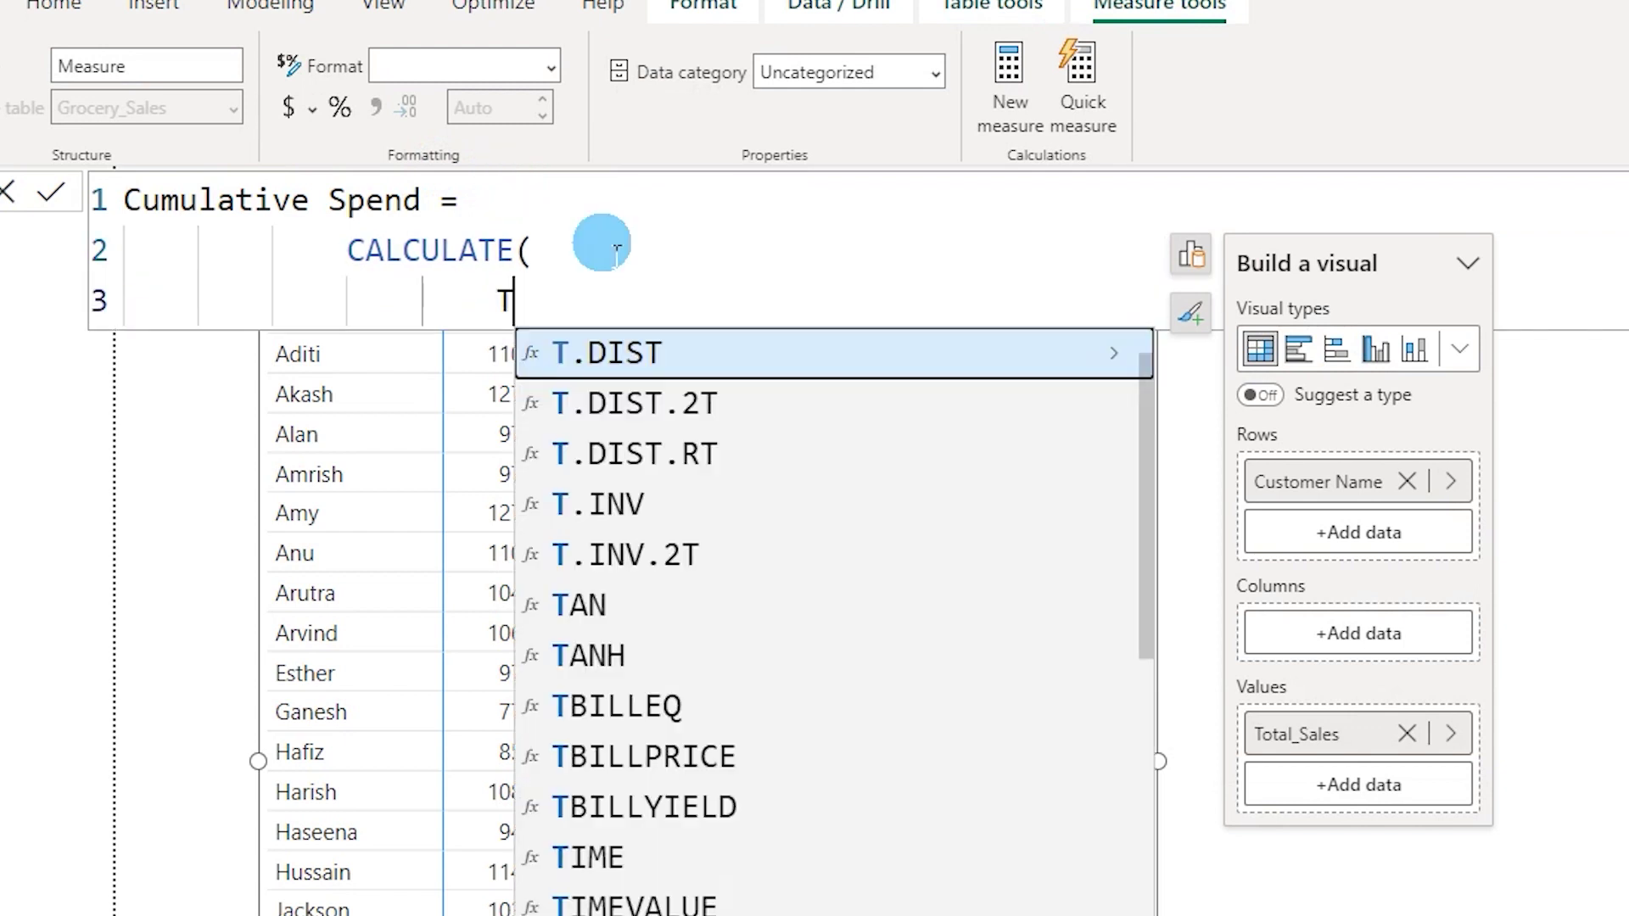
{"action": "key", "text": "Up"}
{"action": "key", "text": "Up"}
{"action": "key", "text": "Tab"}
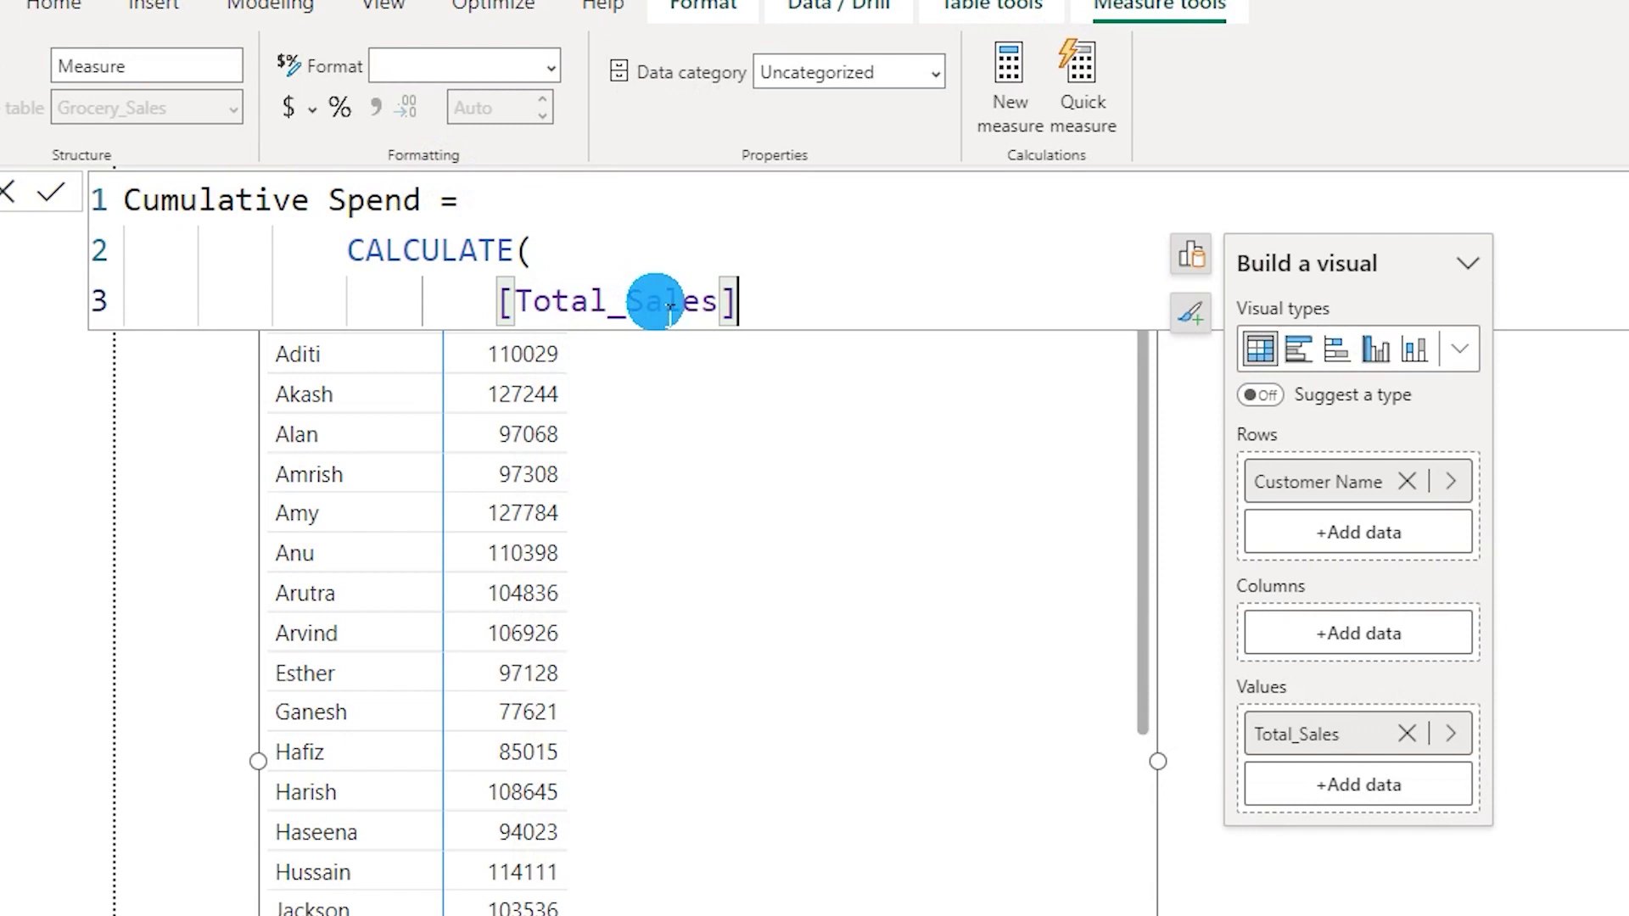
Add a WINDOW function as the CALCULATE filter, with the range arguments 0, ABS, 0, REL
{"action": "type", "text": ",Wind"}
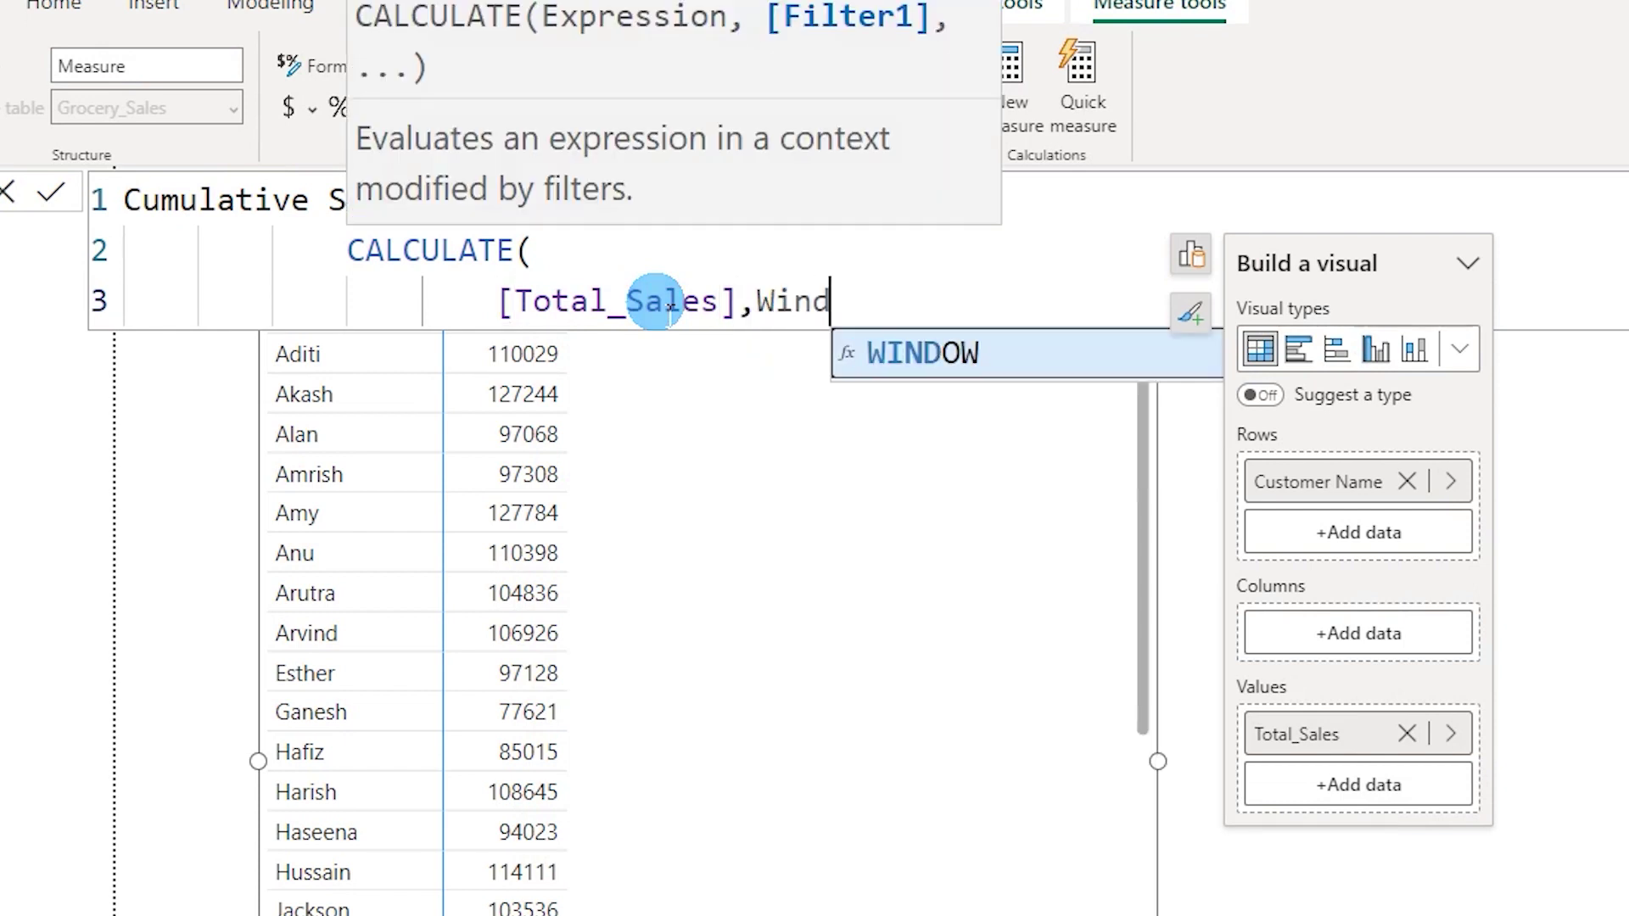
{"action": "key", "text": "Tab"}
{"action": "type", "text": "("}
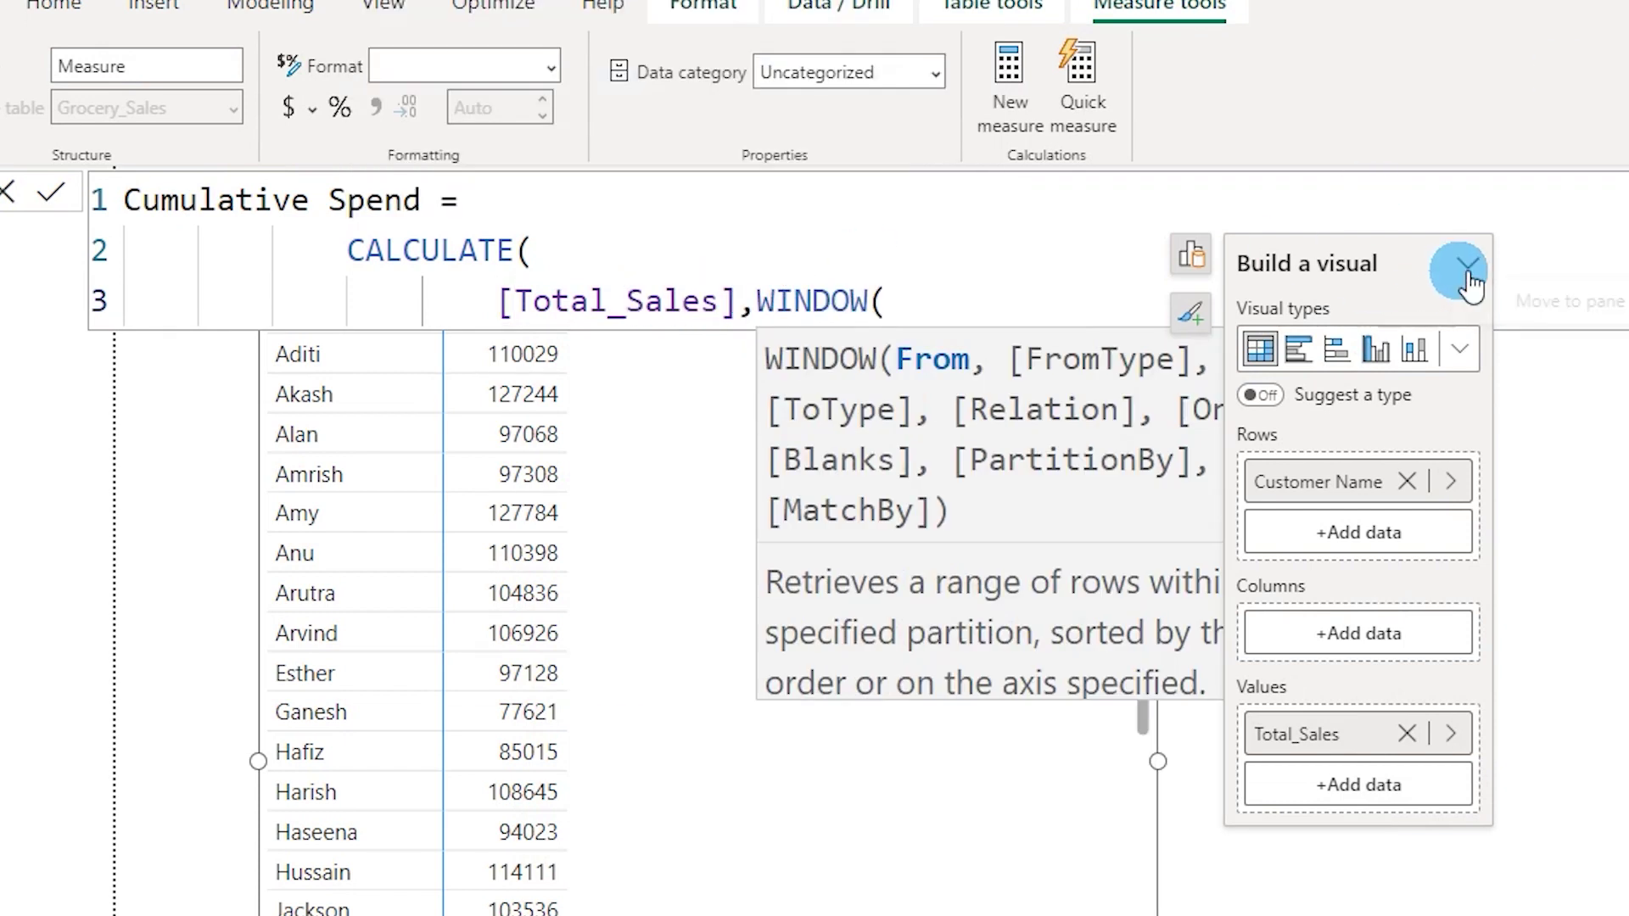
{"action": "left_click", "coordinate": [938, 339]}
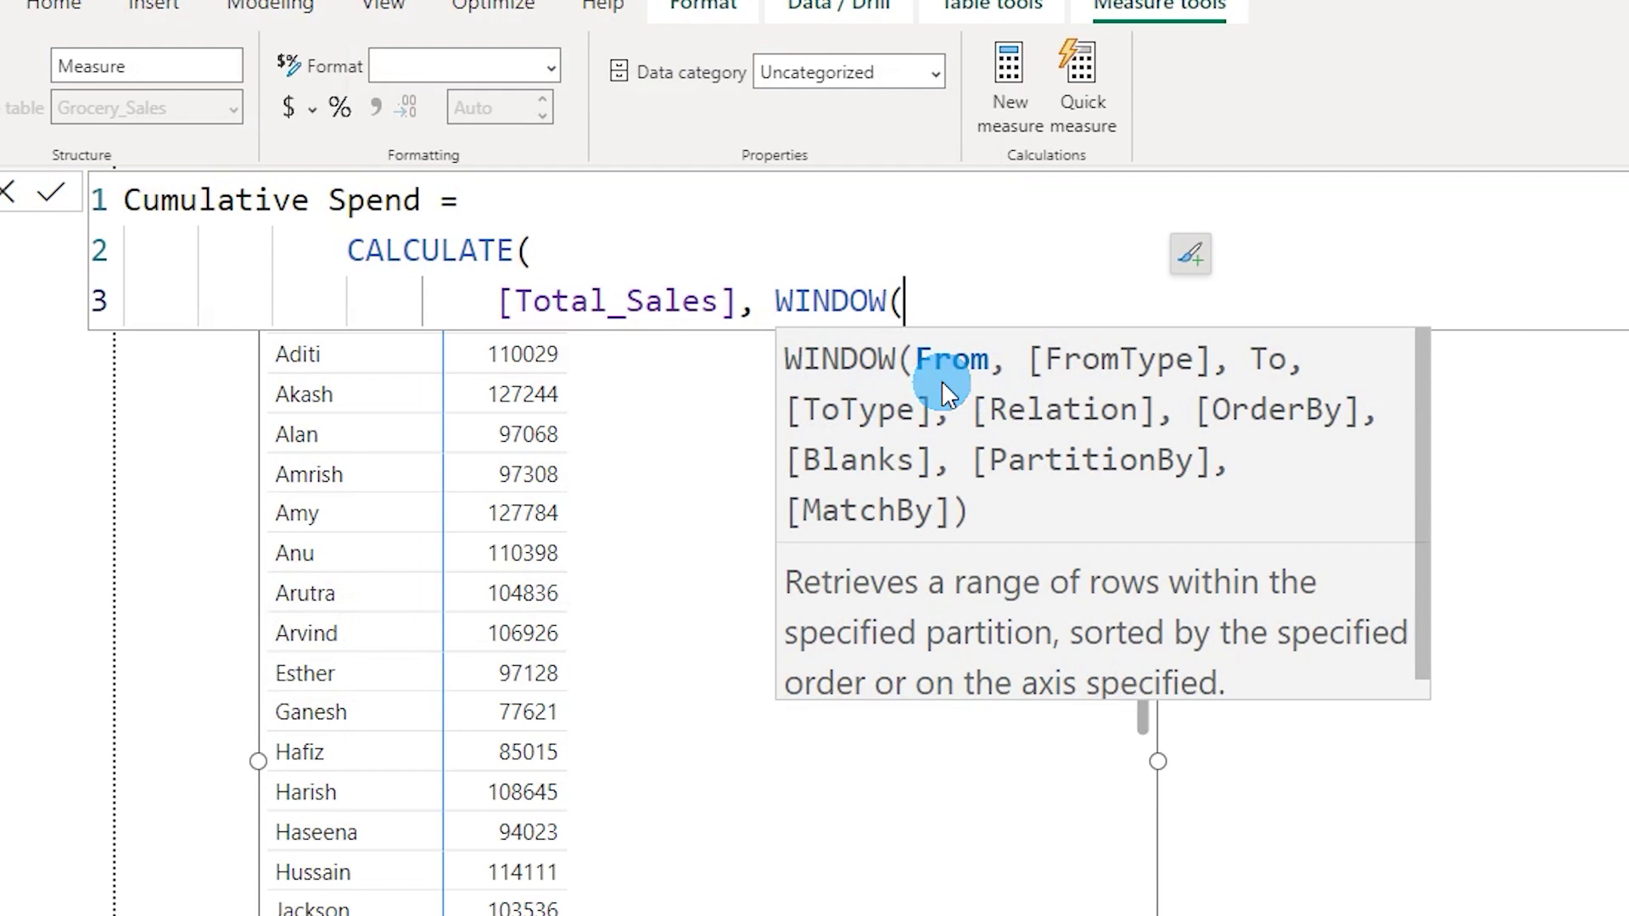
{"action": "type", "text": "0,"}
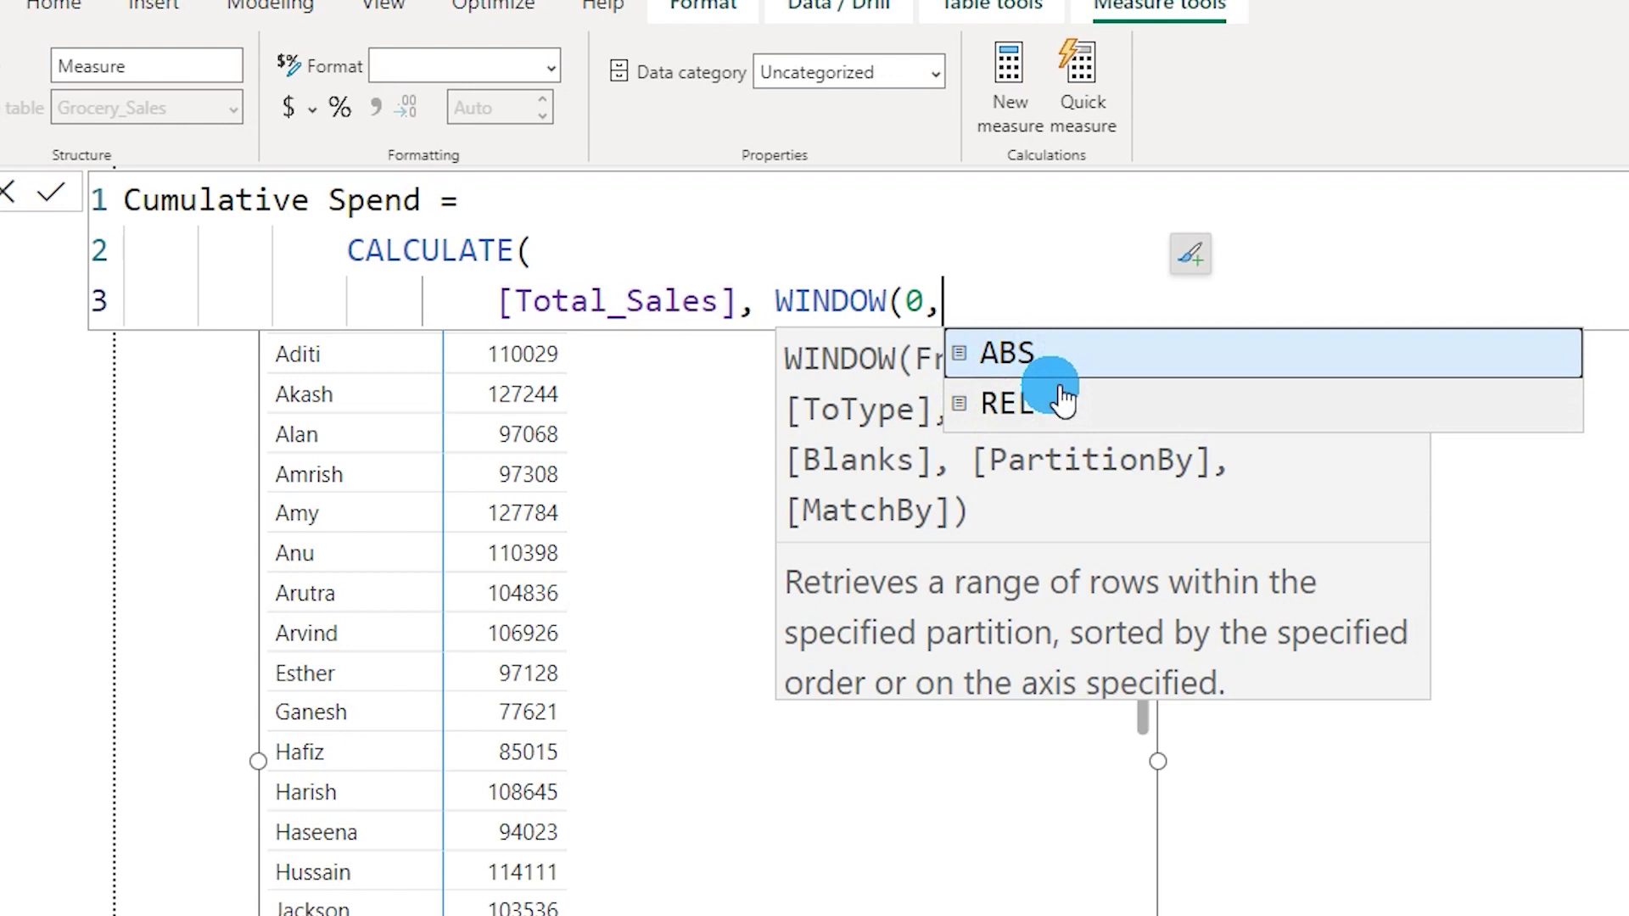
{"action": "left_click", "coordinate": [1010, 357]}
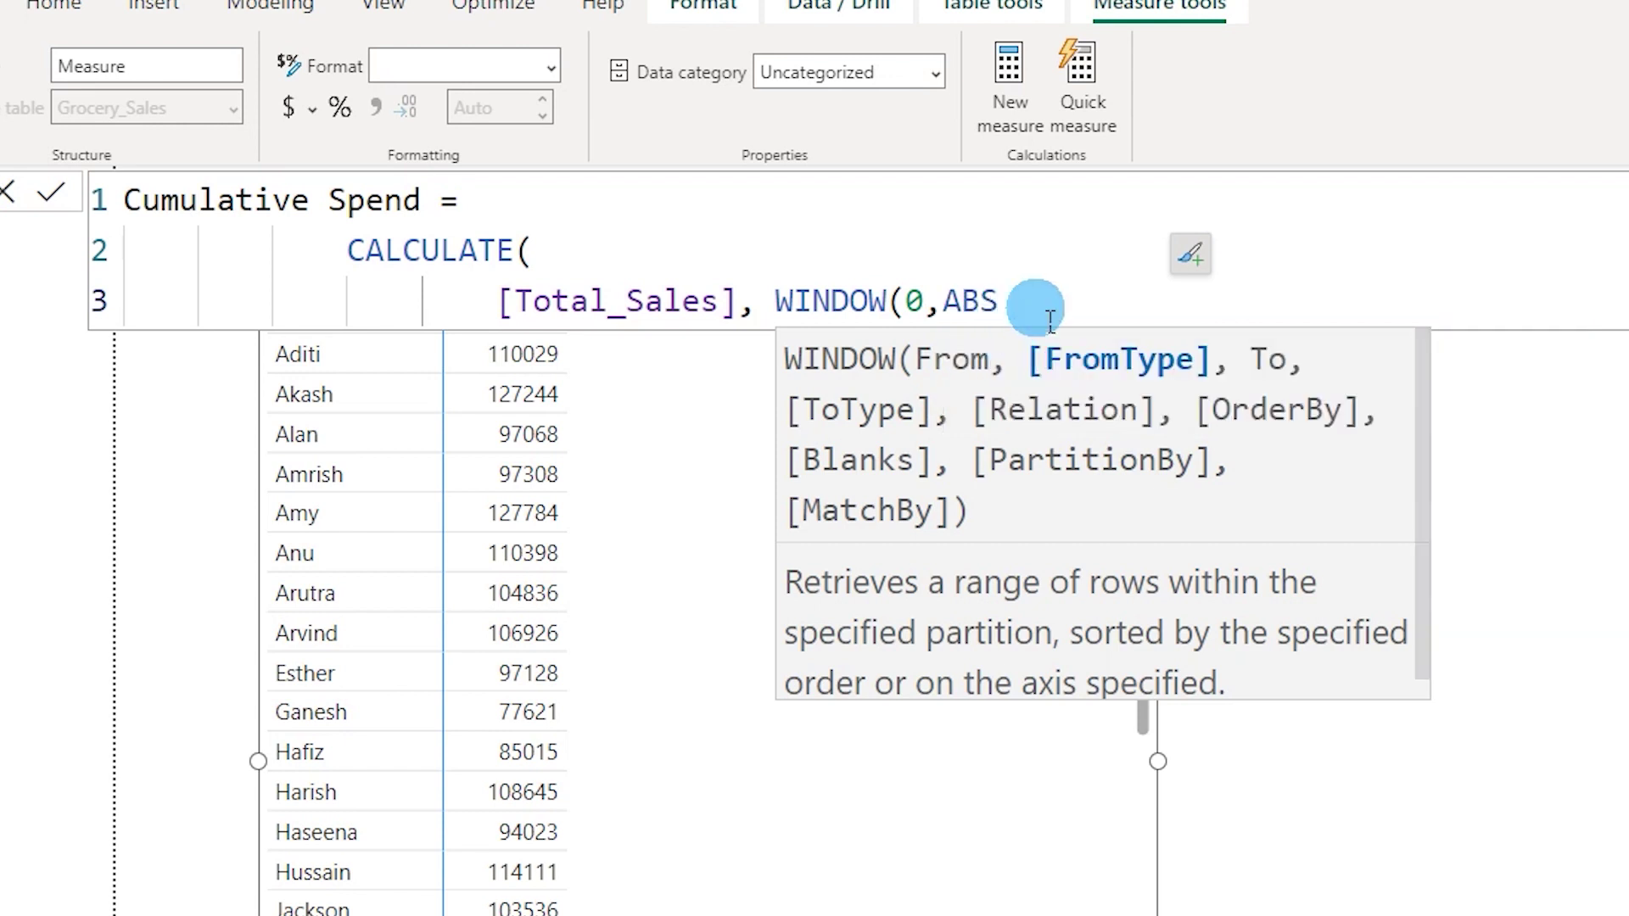
{"action": "type", "text": ","}
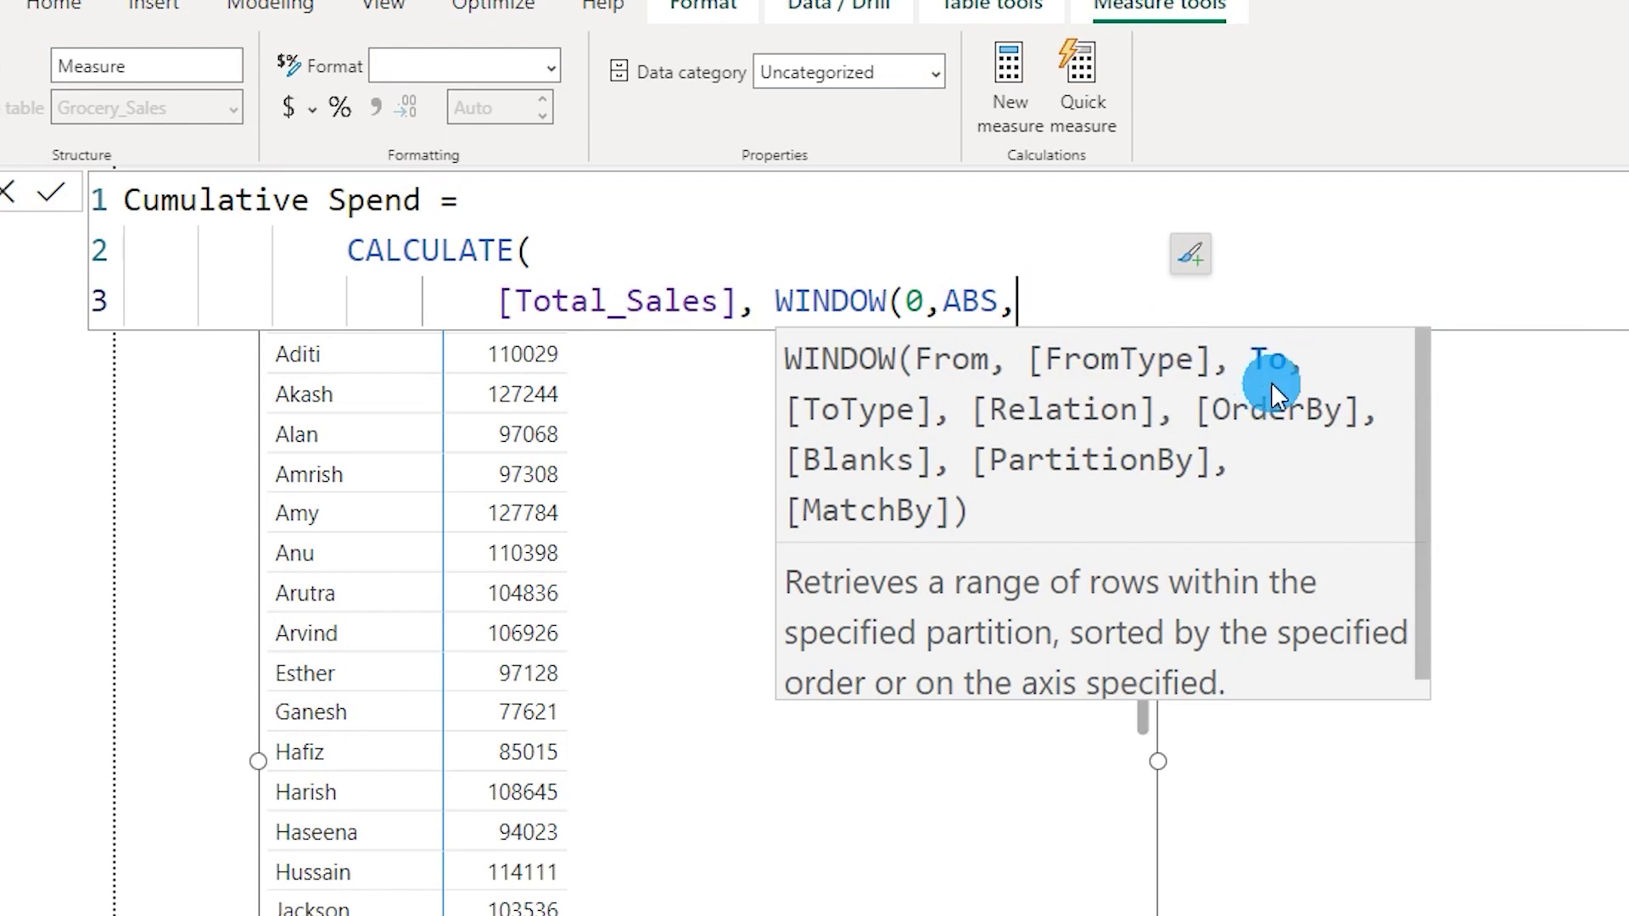
{"action": "type", "text": "0,"}
{"action": "left_click", "coordinate": [1277, 397]}
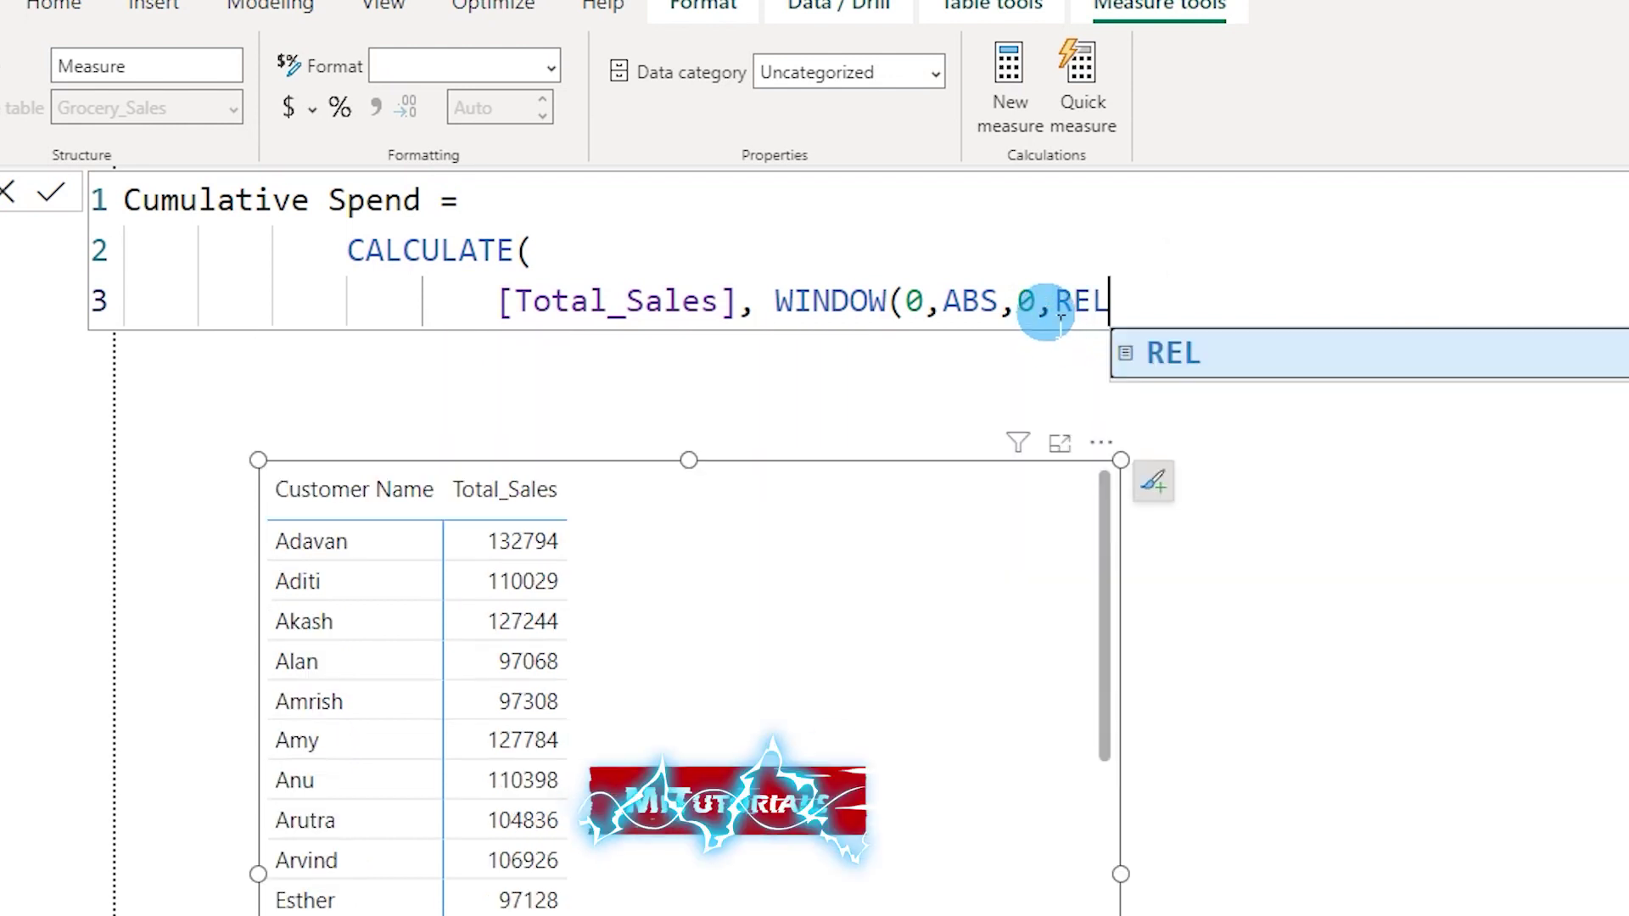
Highlight the WINDOW(0,ABS,0,REL part of the Cumulative Spend formula to examine its range arguments
{"action": "key", "text": "shift+Left"}
{"action": "key", "text": "shift+Left"}
{"action": "key", "text": "shift+Left"}
{"action": "key", "text": "shift+Left"}
{"action": "key", "text": "shift+Left"}
{"action": "key", "text": "shift+Left"}
{"action": "key", "text": "shift+Left"}
{"action": "key", "text": "shift+Left"}
{"action": "key", "text": "shift+Left"}
{"action": "key", "text": "shift+Left"}
{"action": "key", "text": "shift+Left"}
{"action": "key", "text": "shift+Left"}
{"action": "key", "text": "shift+Left"}
{"action": "key", "text": "shift+Left"}
{"action": "key", "text": "shift+Left"}
{"action": "key", "text": "shift+Left"}
{"action": "key", "text": "shift+Left"}
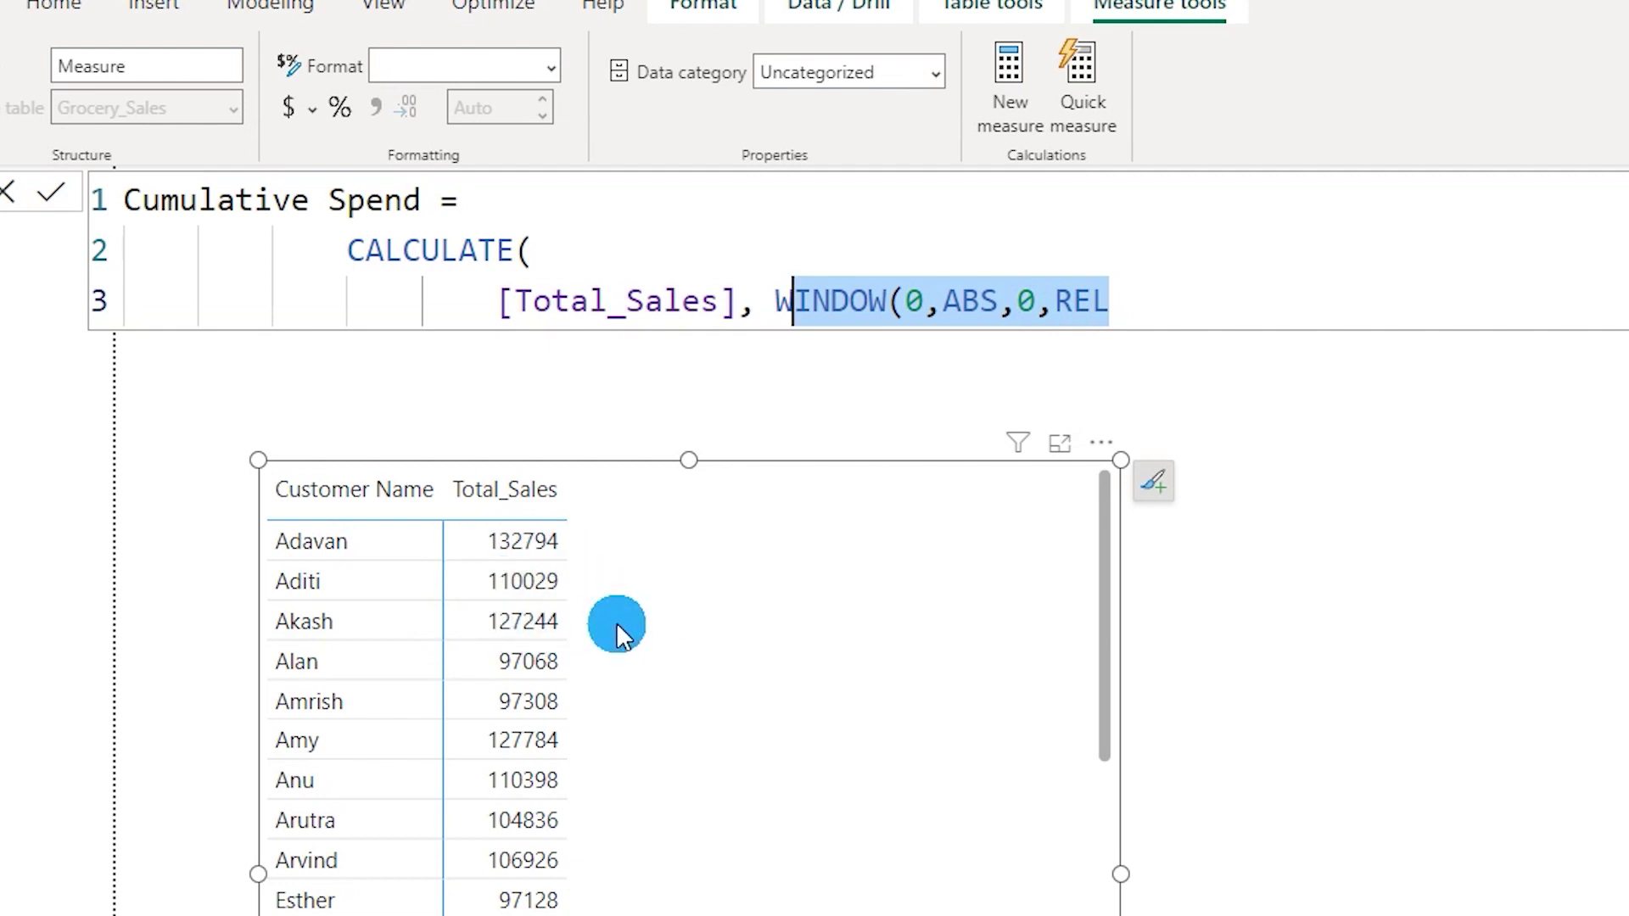
{"action": "left_click", "coordinate": [1170, 326]}
{"action": "left_click", "coordinate": [961, 307]}
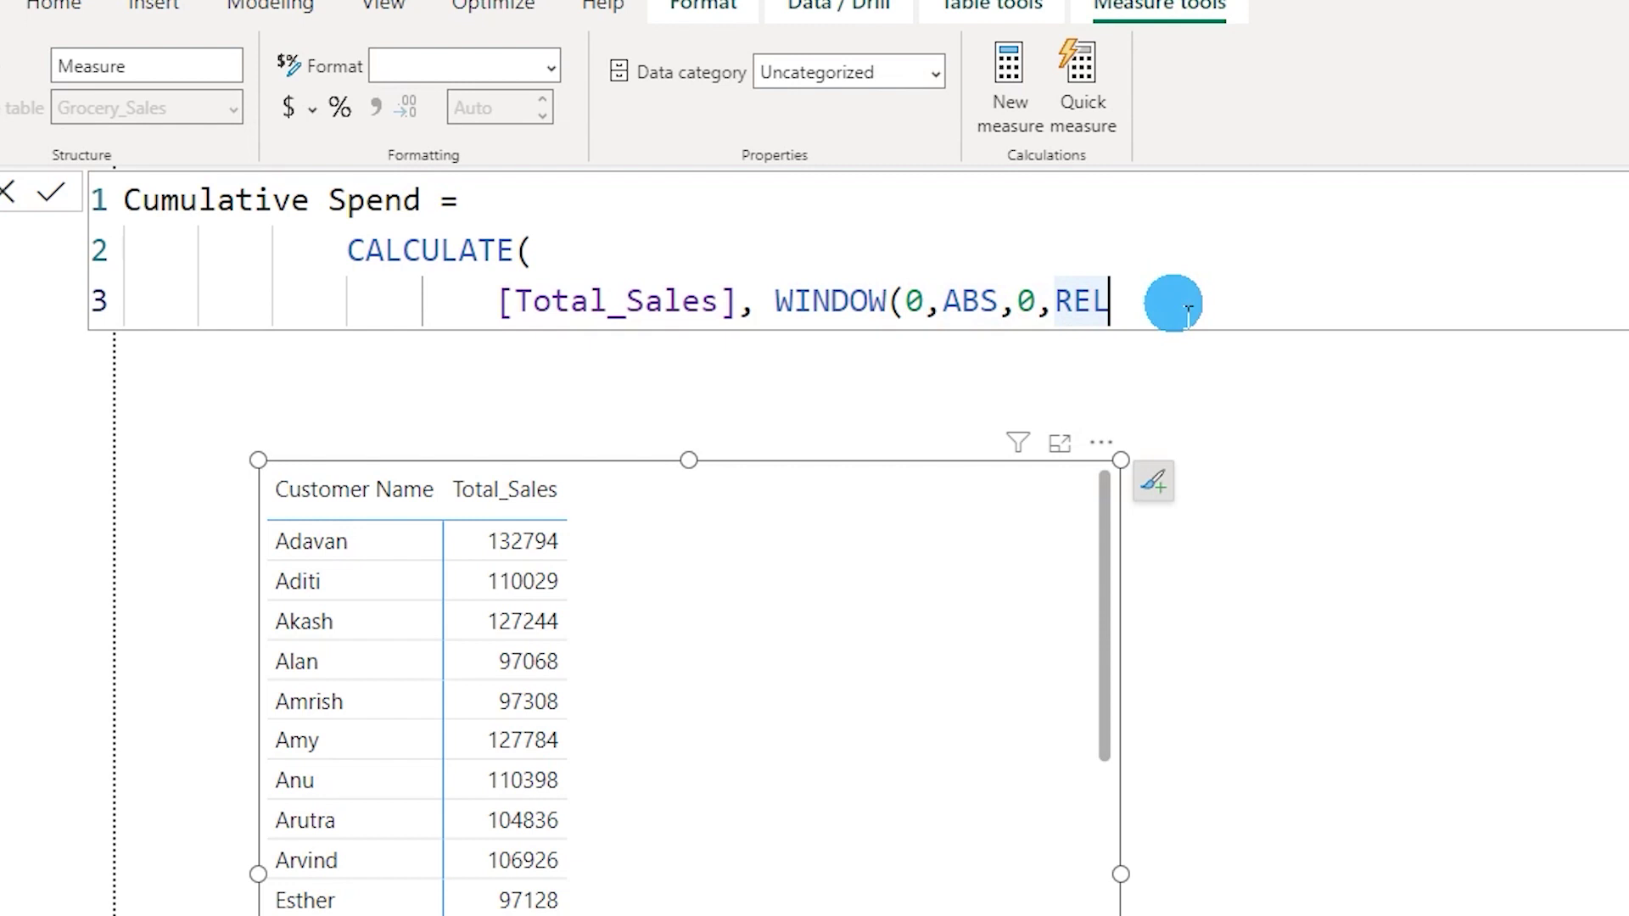
Add ADDCOLUMNS(ALLSELECTED(Grocery_Sales[Customer Name] as the relation argument of the WINDOW function
{"action": "type", "text": ","}
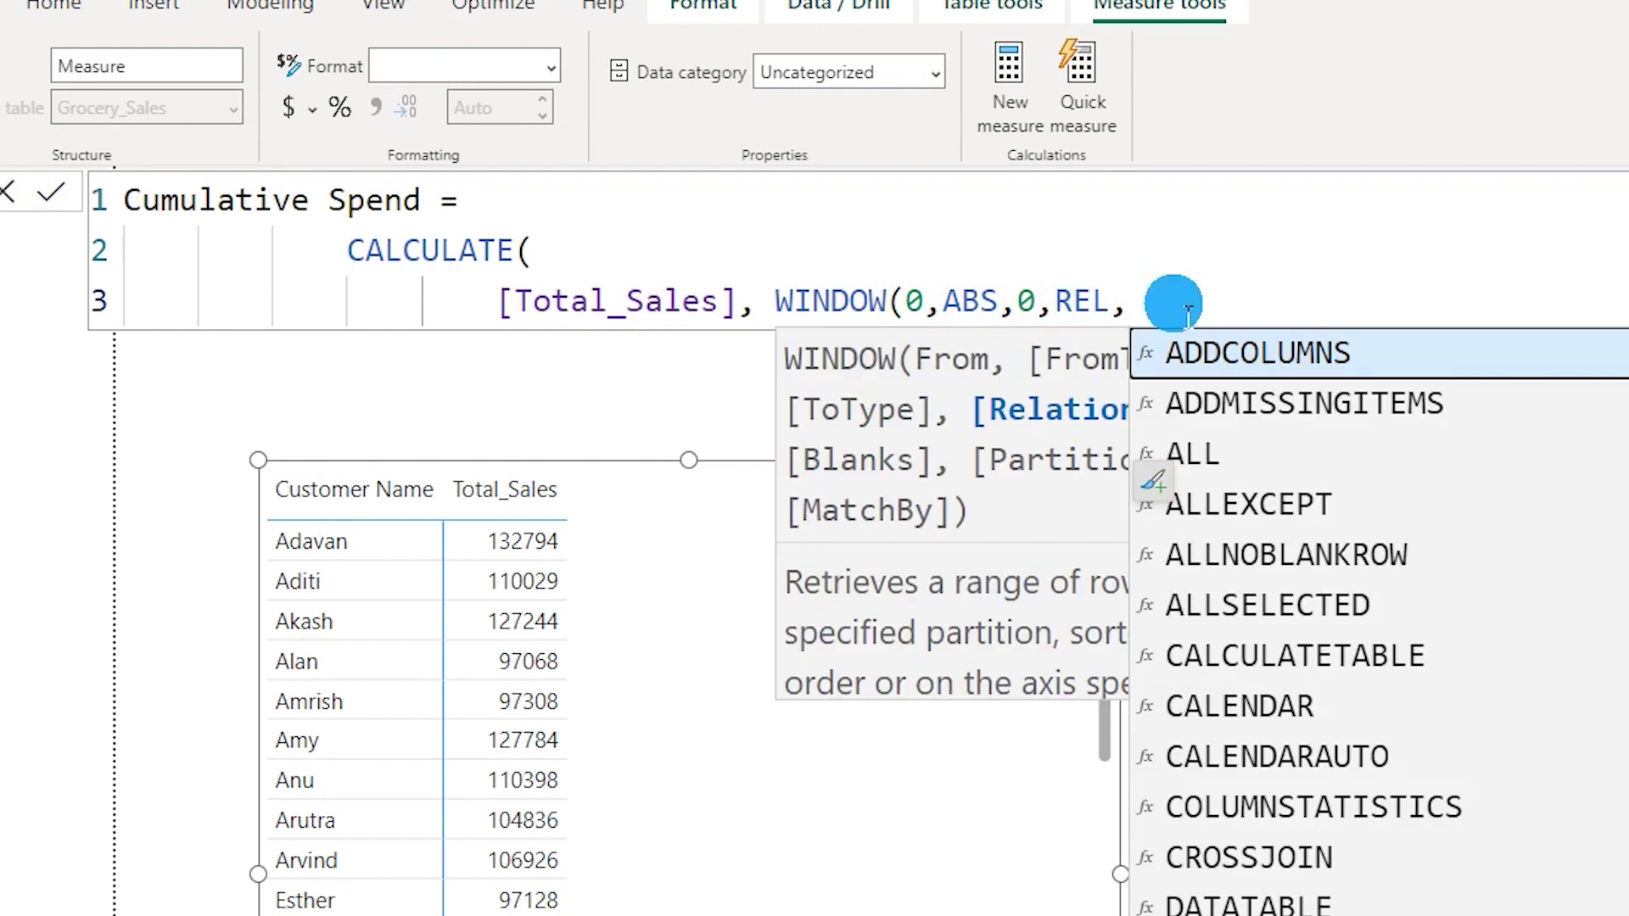
{"action": "key", "text": "Tab"}
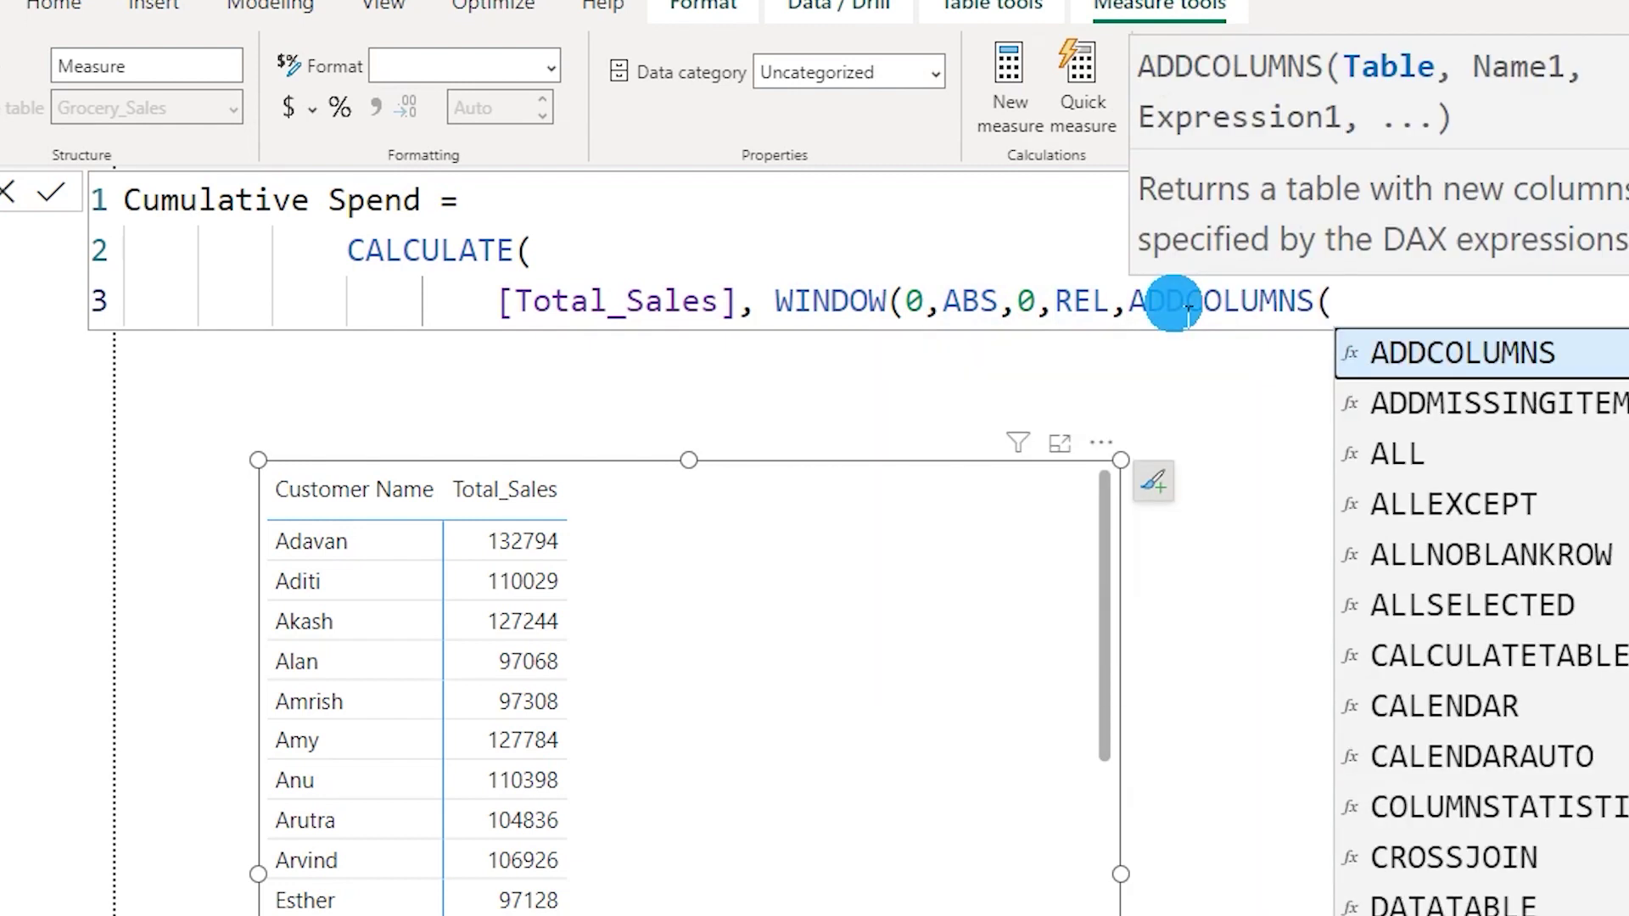
{"action": "type", "text": "All"}
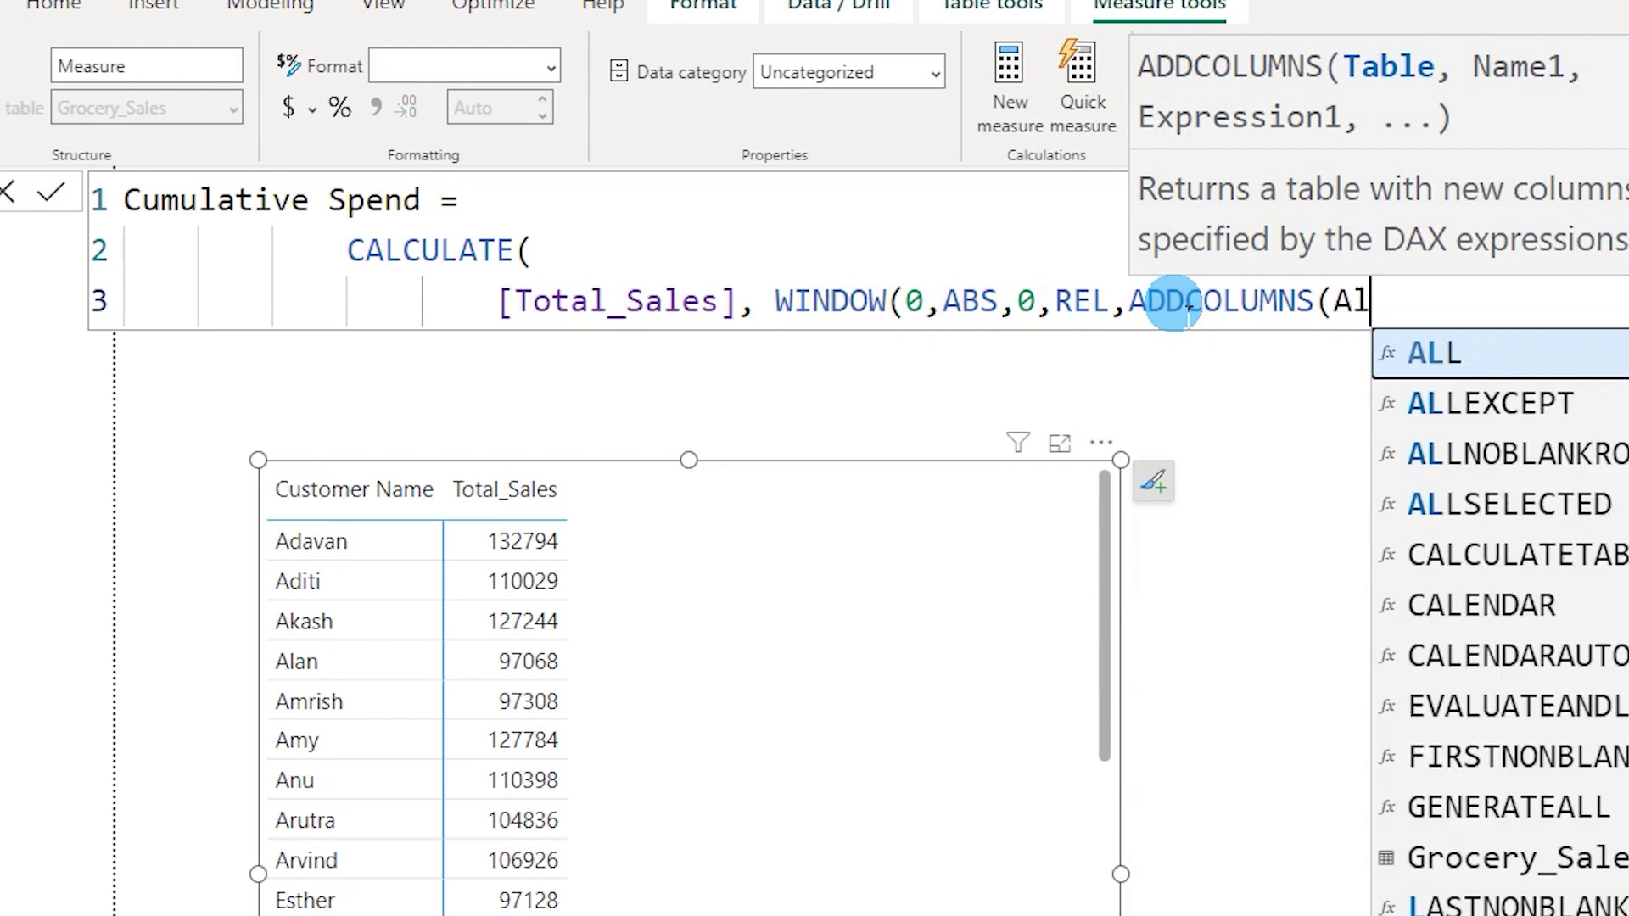
{"action": "key", "text": "Down"}
{"action": "key", "text": "Down"}
{"action": "key", "text": "Down"}
{"action": "key", "text": "Tab"}
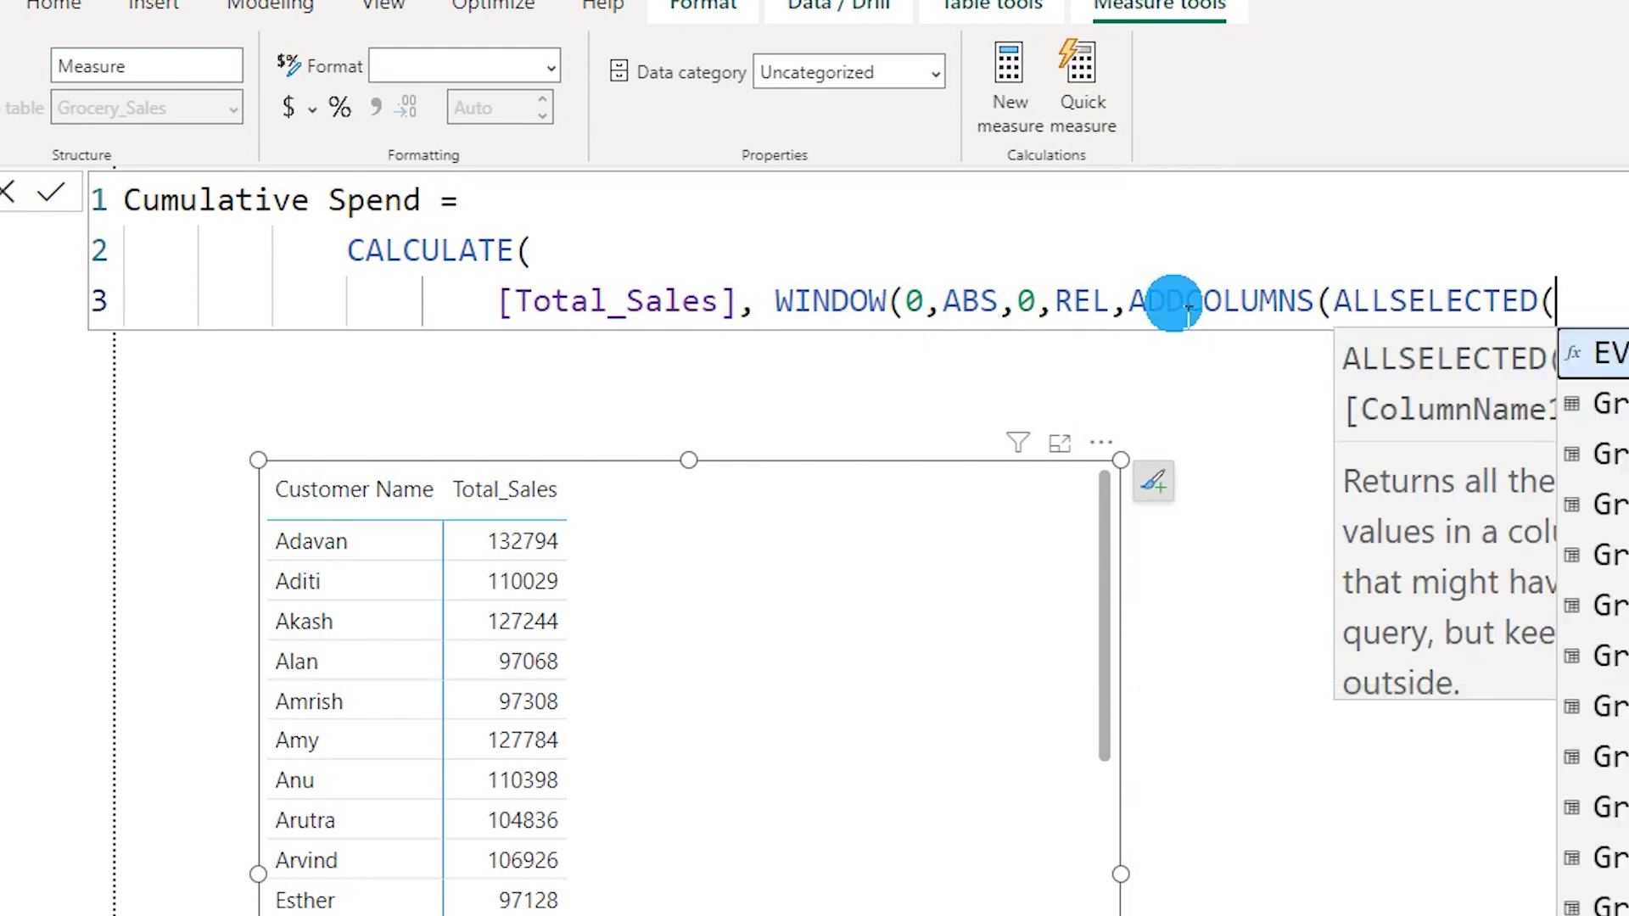
{"action": "type", "text": "Customer N"}
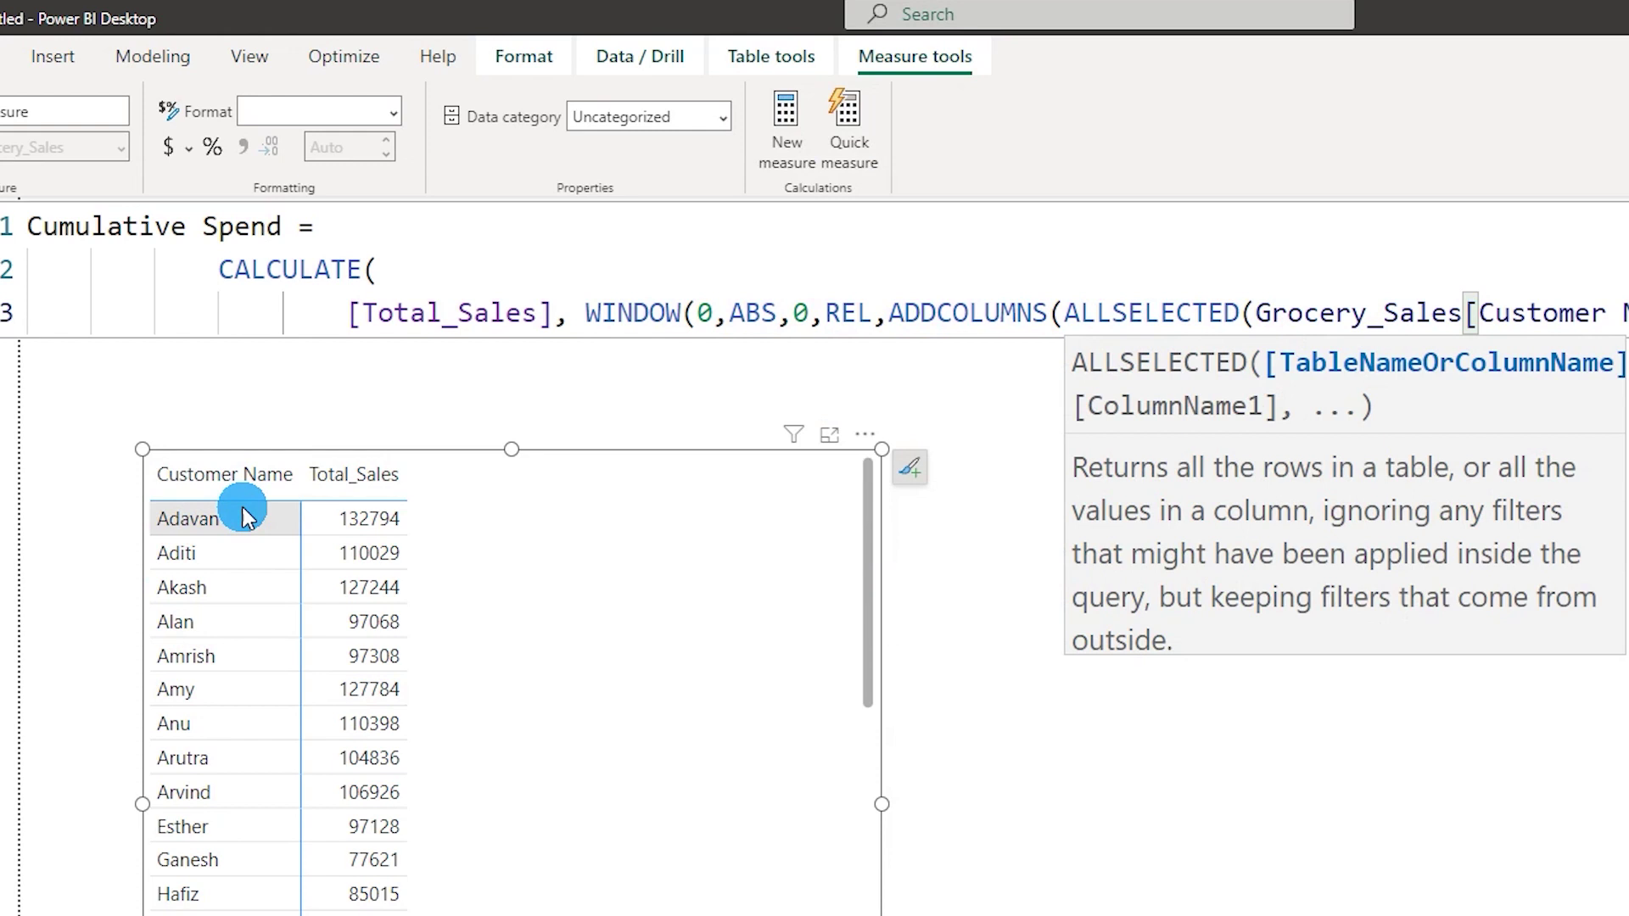
Close the ALLSELECTED function after Grocery_Sales[Customer Name] and name the ADDCOLUMNS column "Cust"
{"action": "key", "text": "Left"}
{"action": "key", "text": "Left"}
{"action": "key", "text": "Left"}
{"action": "key", "text": "Left"}
{"action": "key", "text": "Left"}
{"action": "key", "text": "Left"}
{"action": "key", "text": "Left"}
{"action": "key", "text": "Left"}
{"action": "key", "text": "Left"}
{"action": "key", "text": "Left"}
{"action": "key", "text": "Left"}
{"action": "key", "text": "Left"}
{"action": "key", "text": "Left"}
{"action": "key", "text": "Left"}
{"action": "key", "text": "Left"}
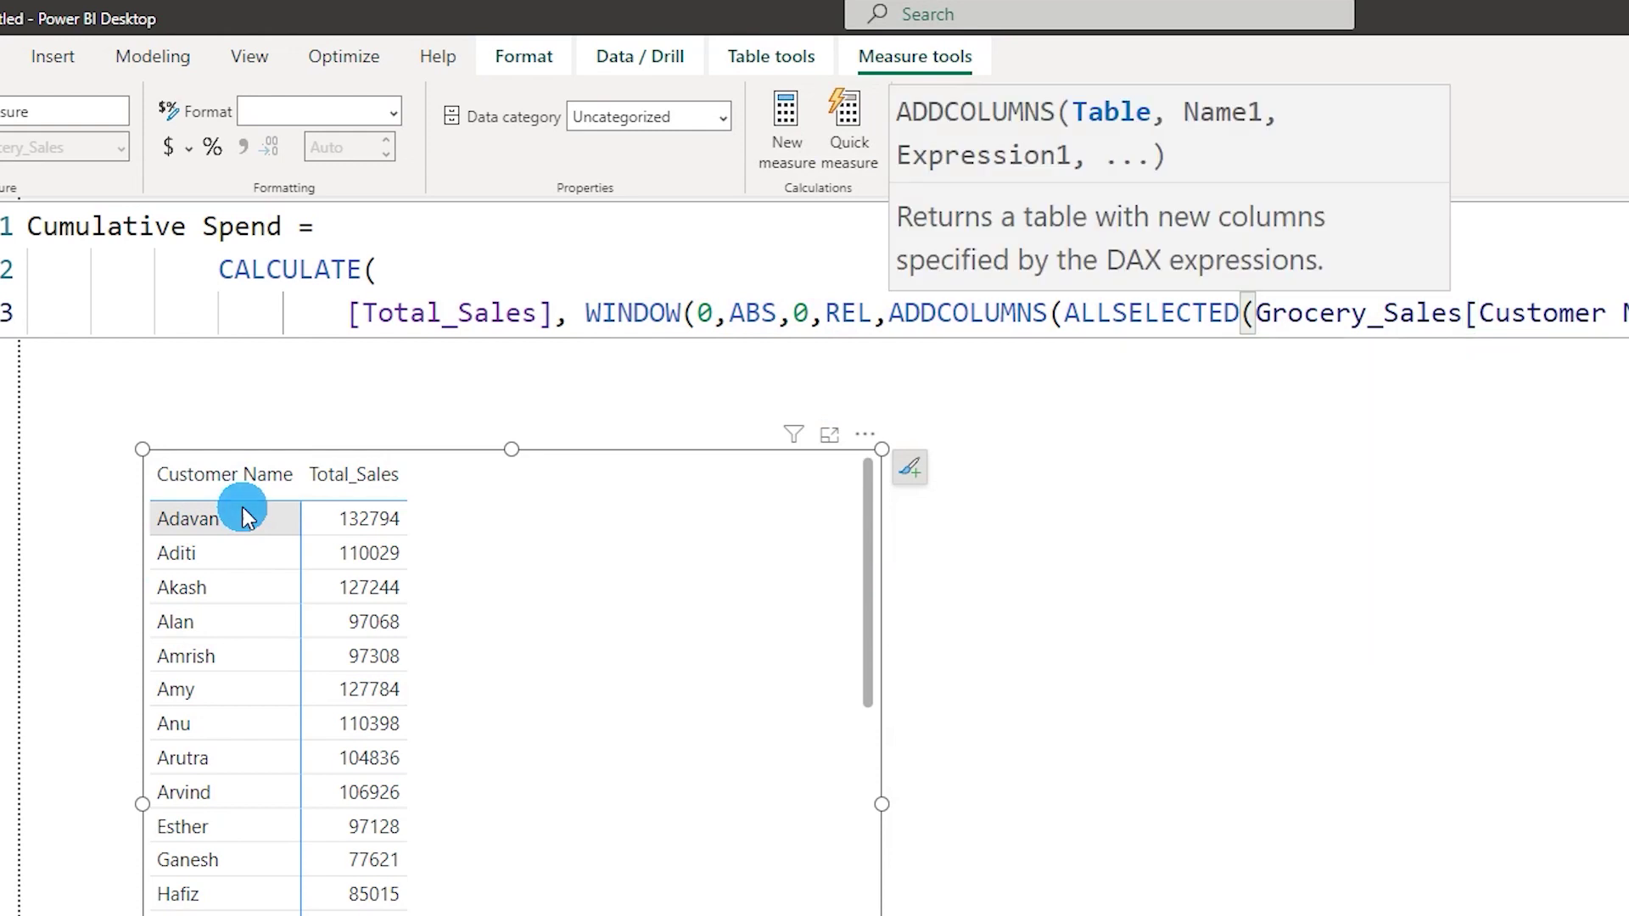
{"action": "left_click", "coordinate": [1519, 271]}
{"action": "type", "text": "),\"Cust"}
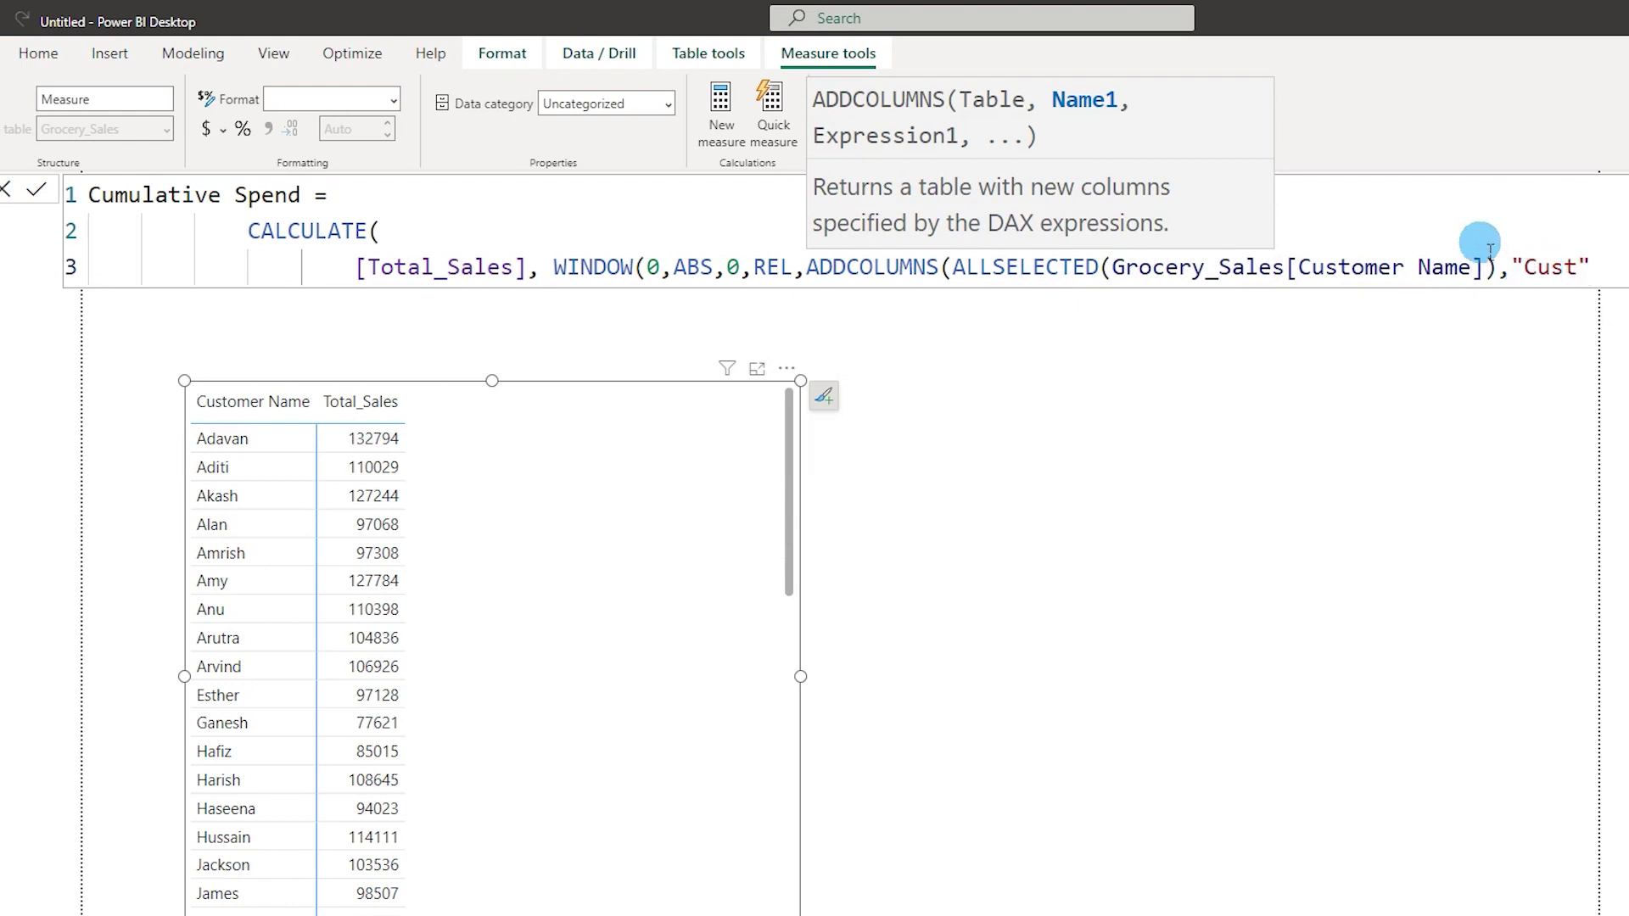
Move "Cust" to a fourth formula line, add [Total_Sales] as its expression, and close the ADDCOLUMNS function
{"action": "left_click", "coordinate": [1518, 267]}
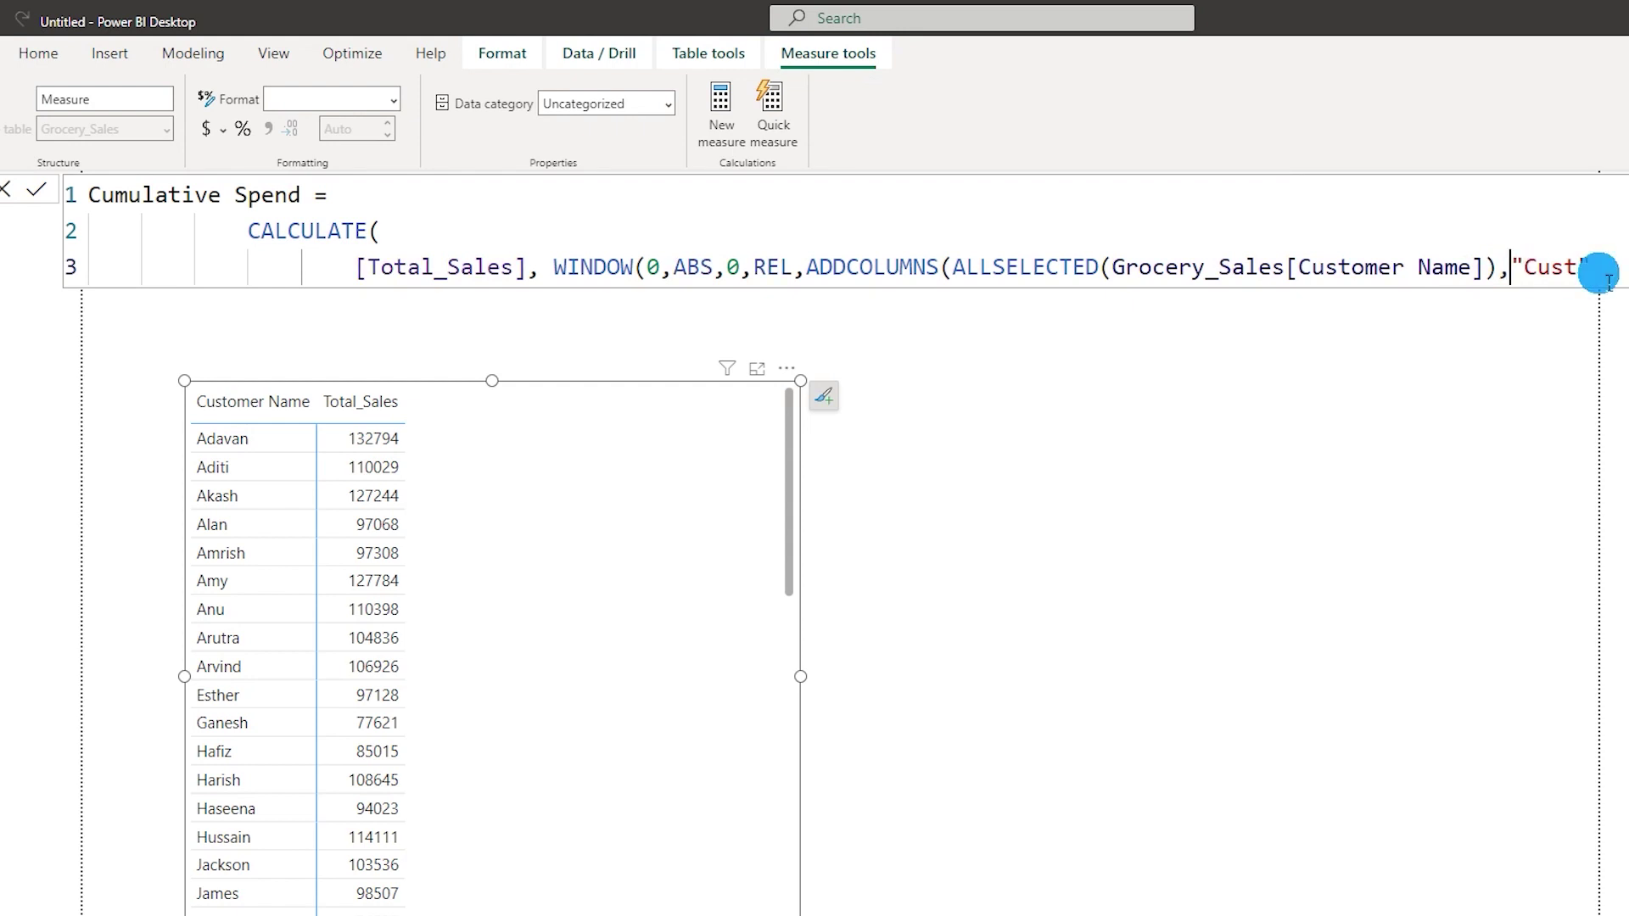
{"action": "key", "text": "shift+Return"}
{"action": "left_click", "coordinate": [575, 304]}
{"action": "type", "text": ","}
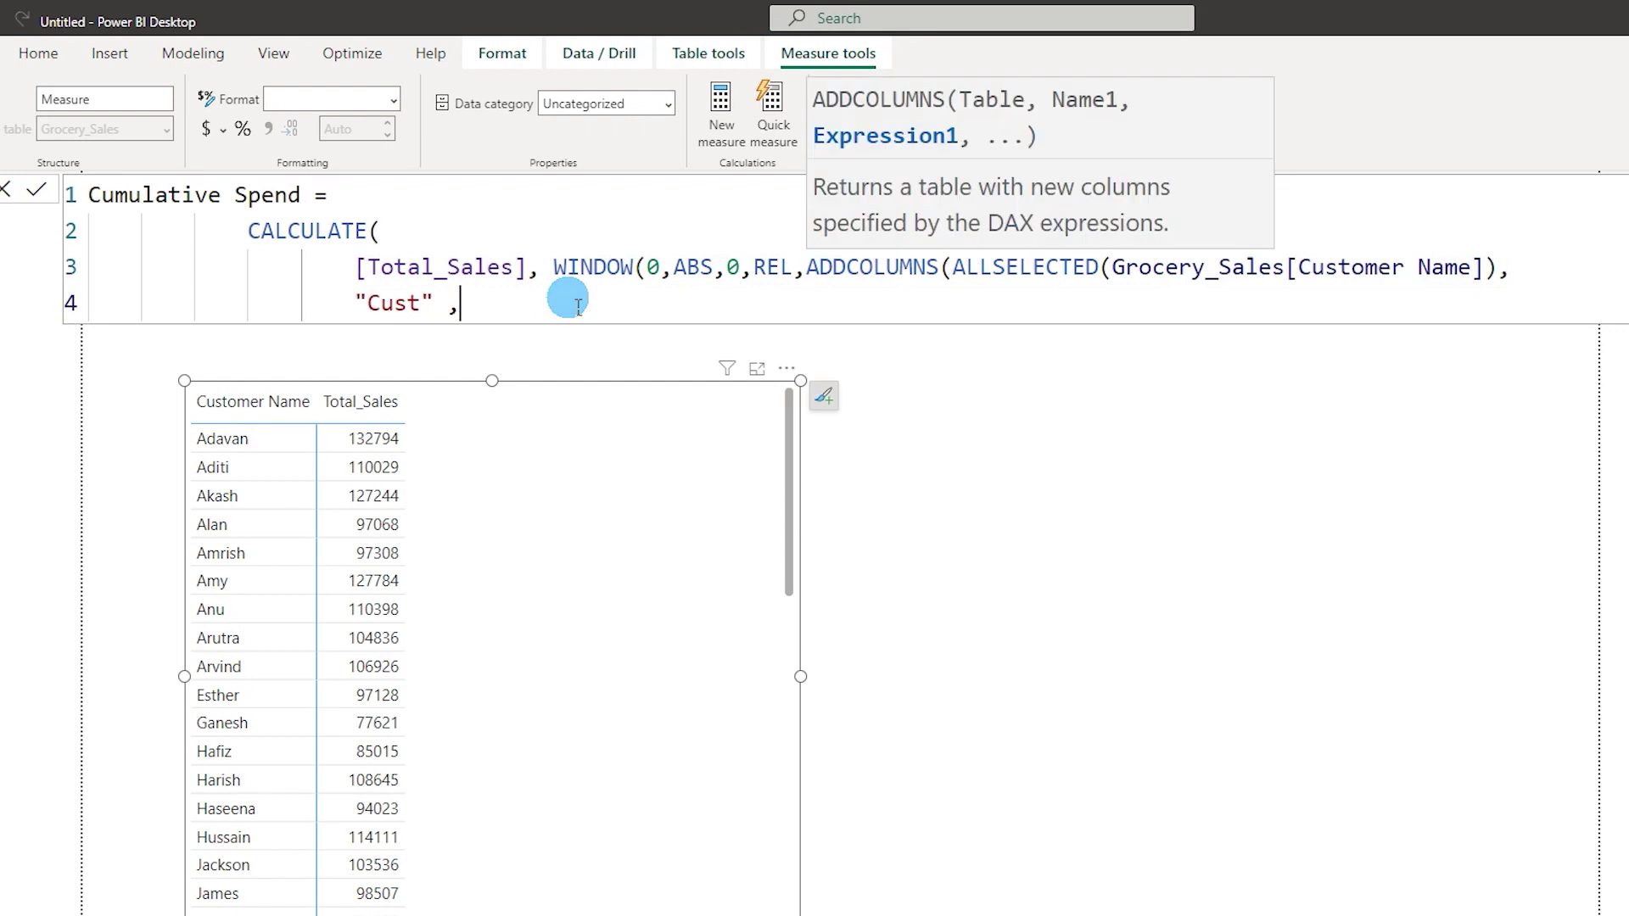
{"action": "type", "text": " Total"}
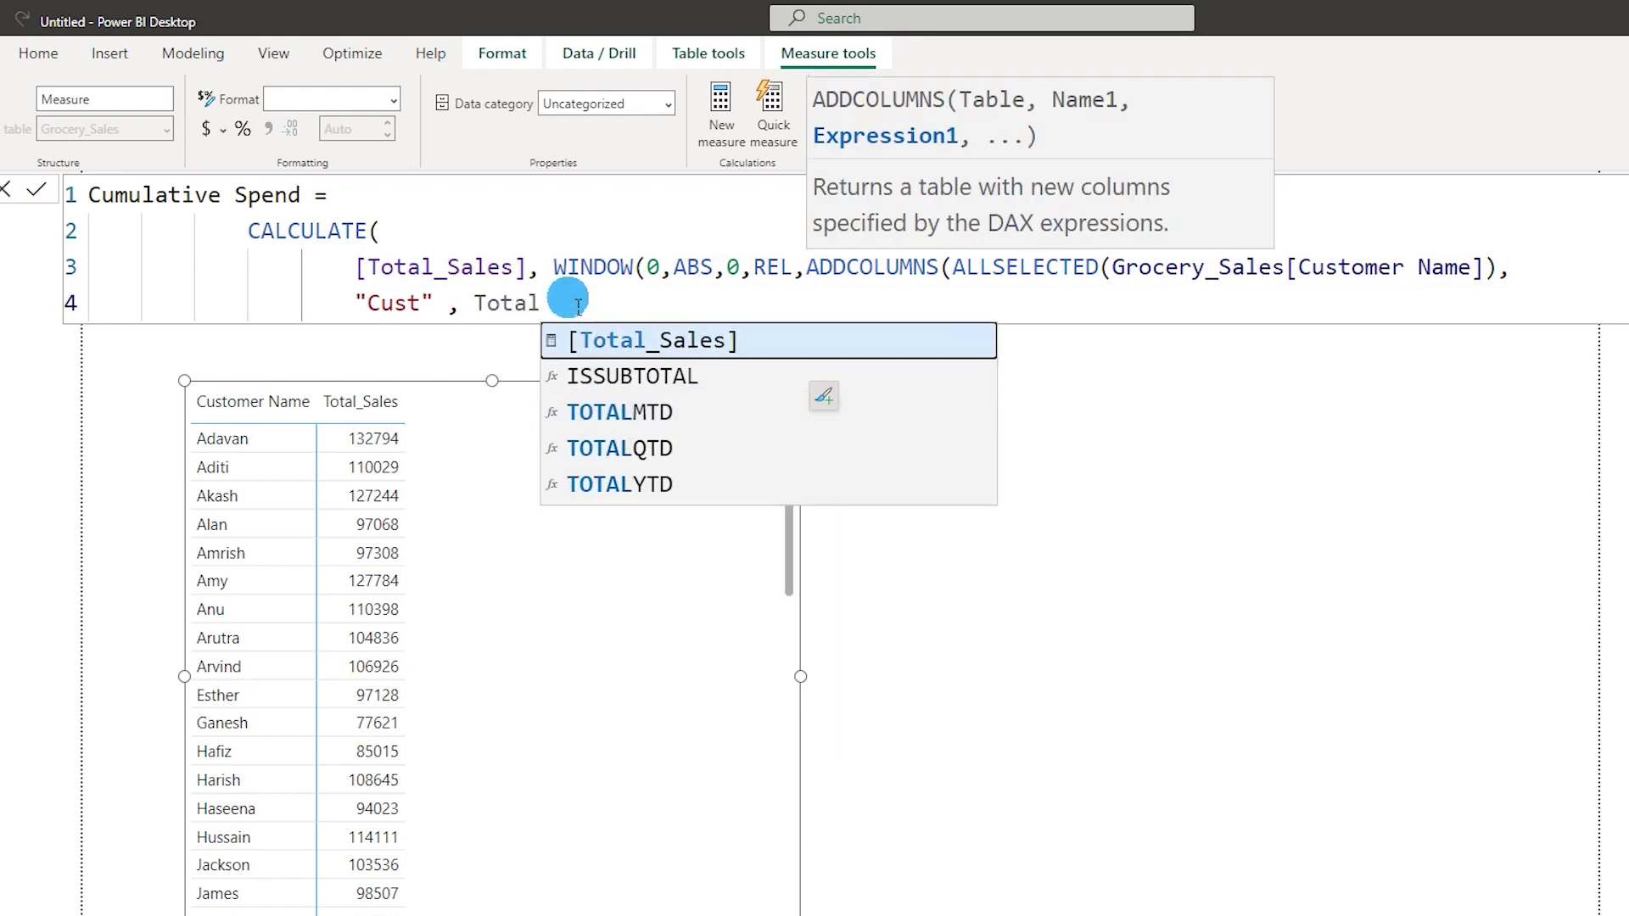
{"action": "key", "text": "Tab"}
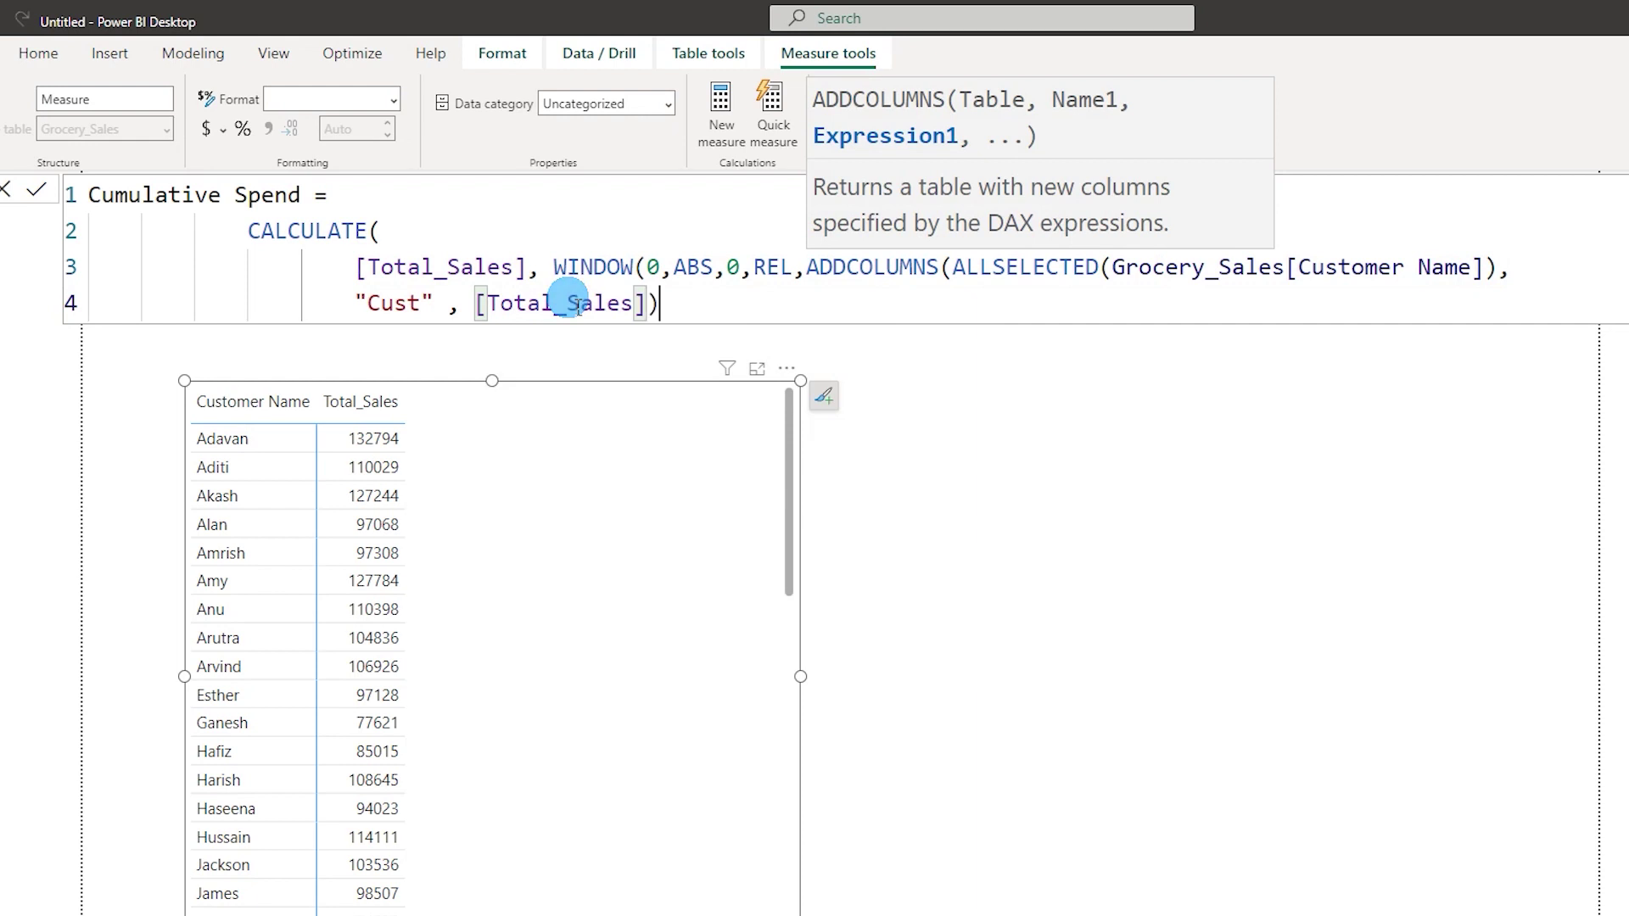
{"action": "type", "text": ")"}
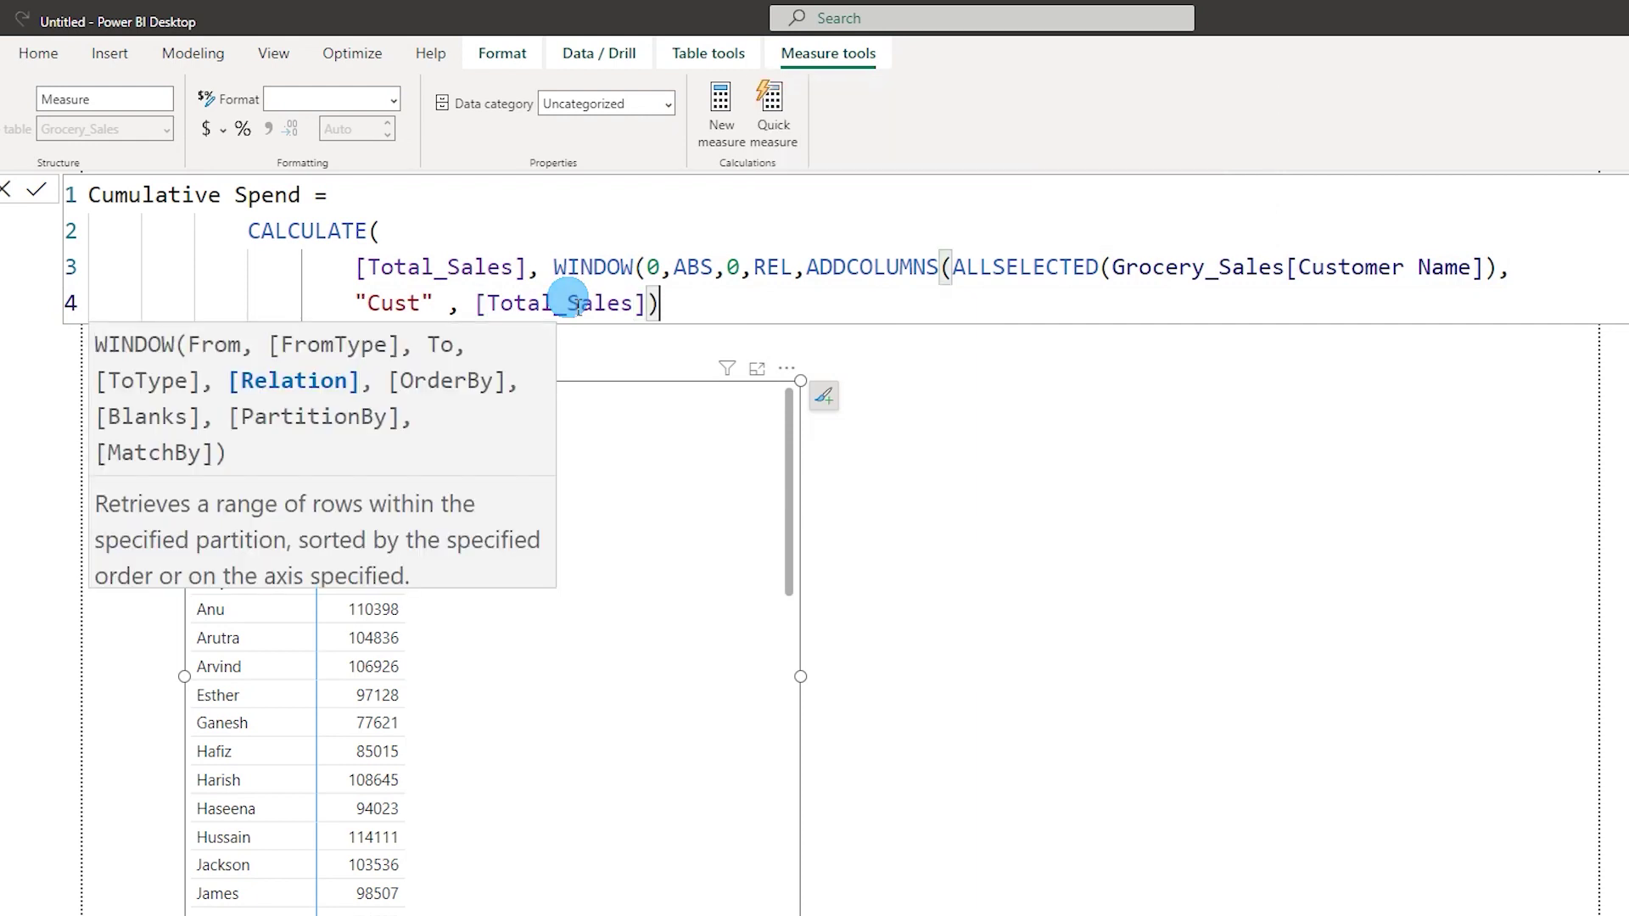
Add an ORDERBY function as the next WINDOW argument, with [Cust] as the sort expression
{"action": "type", "text": ","}
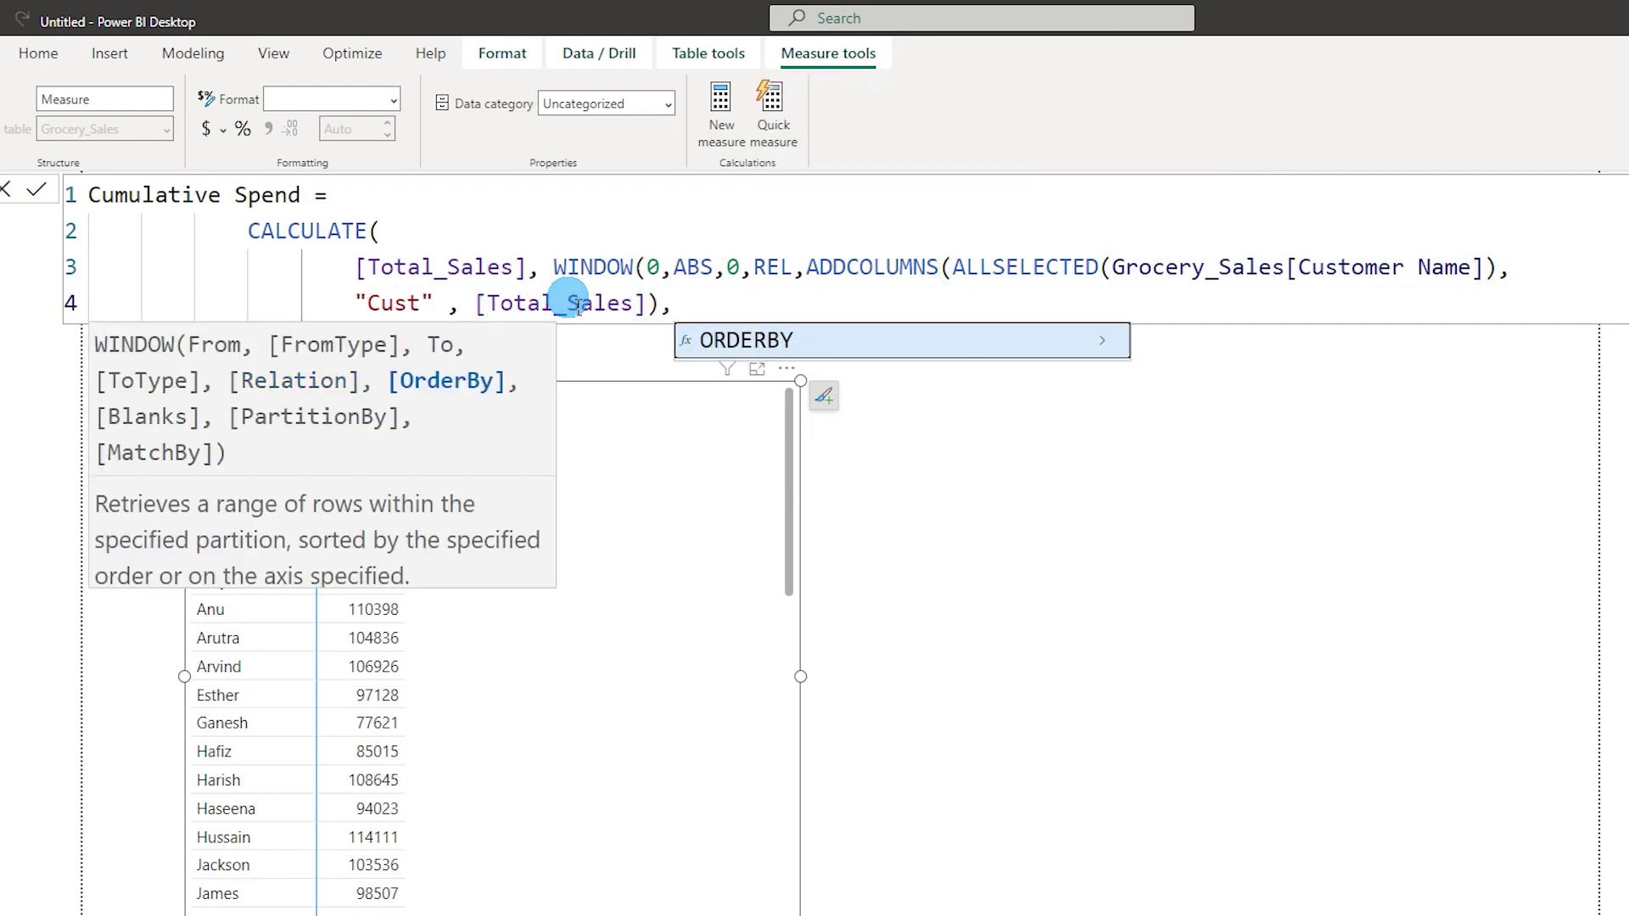
{"action": "left_click", "coordinate": [780, 343]}
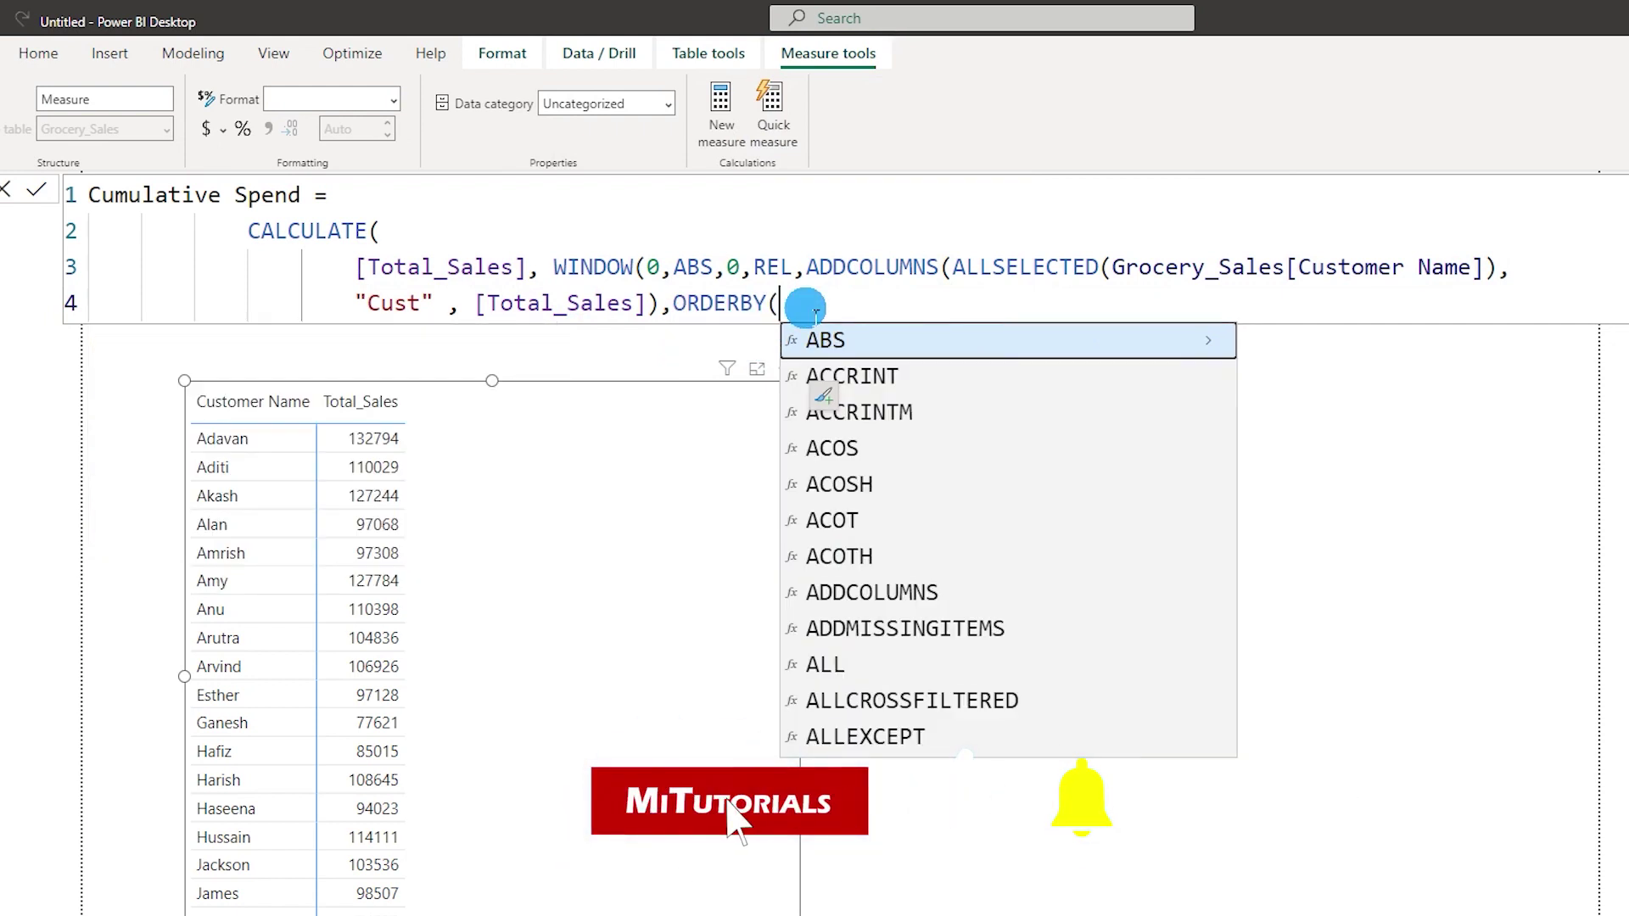
{"action": "type", "text": "Cus"}
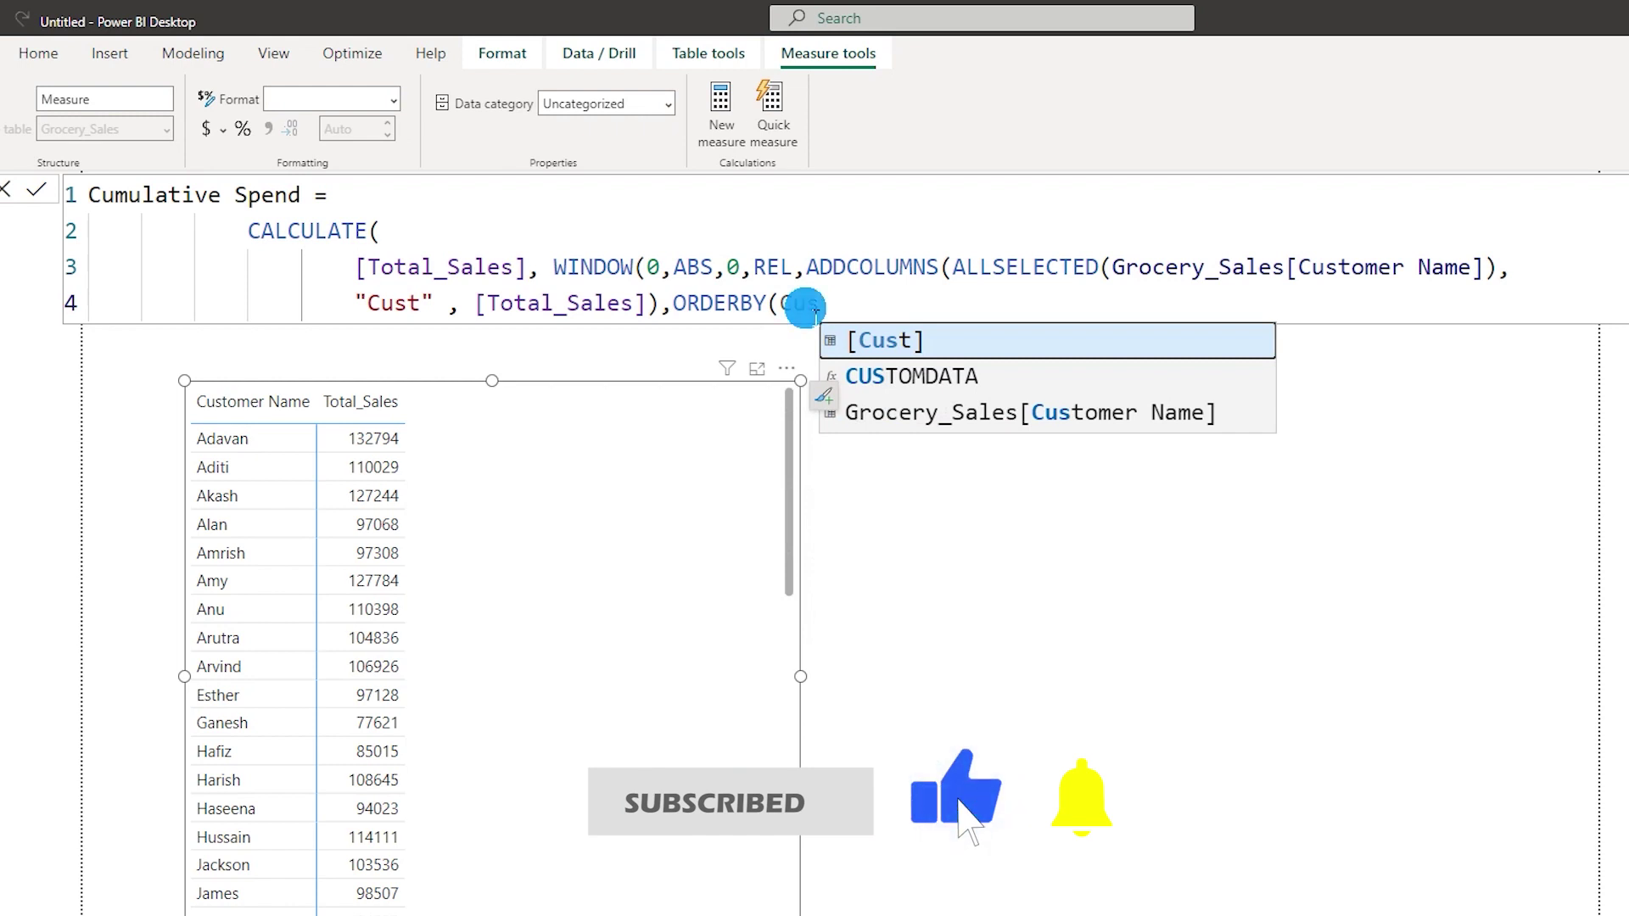
{"action": "key", "text": "BackSpace"}
{"action": "key", "text": "BackSpace"}
{"action": "key", "text": "BackSpace"}
{"action": "type", "text": "[Cu"}
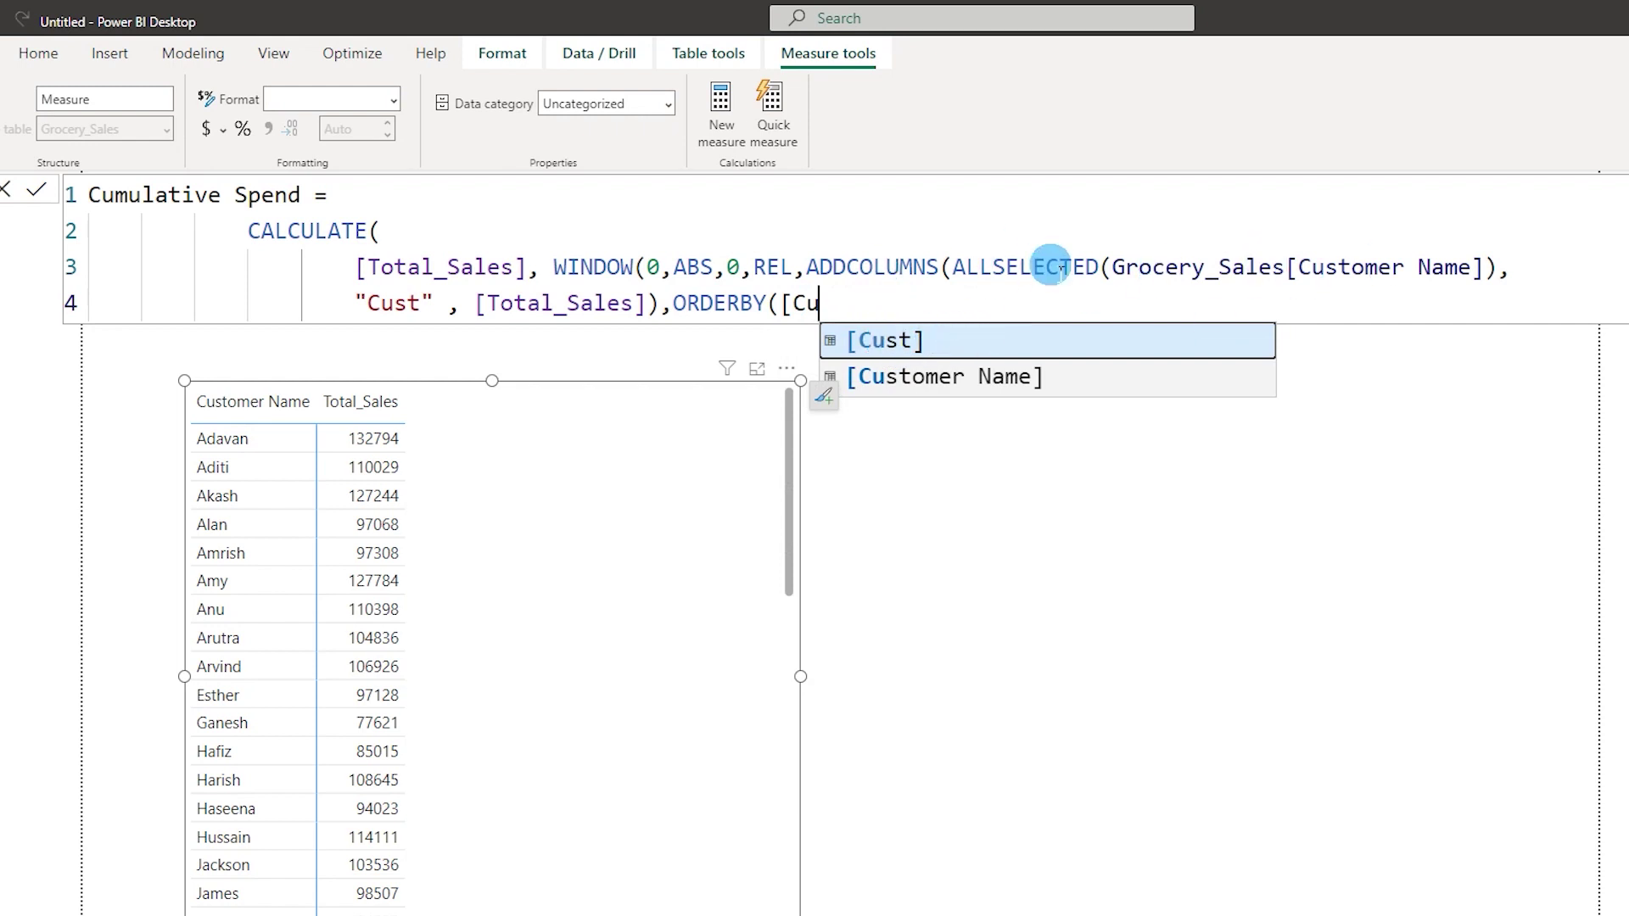
{"action": "left_click", "coordinate": [899, 350]}
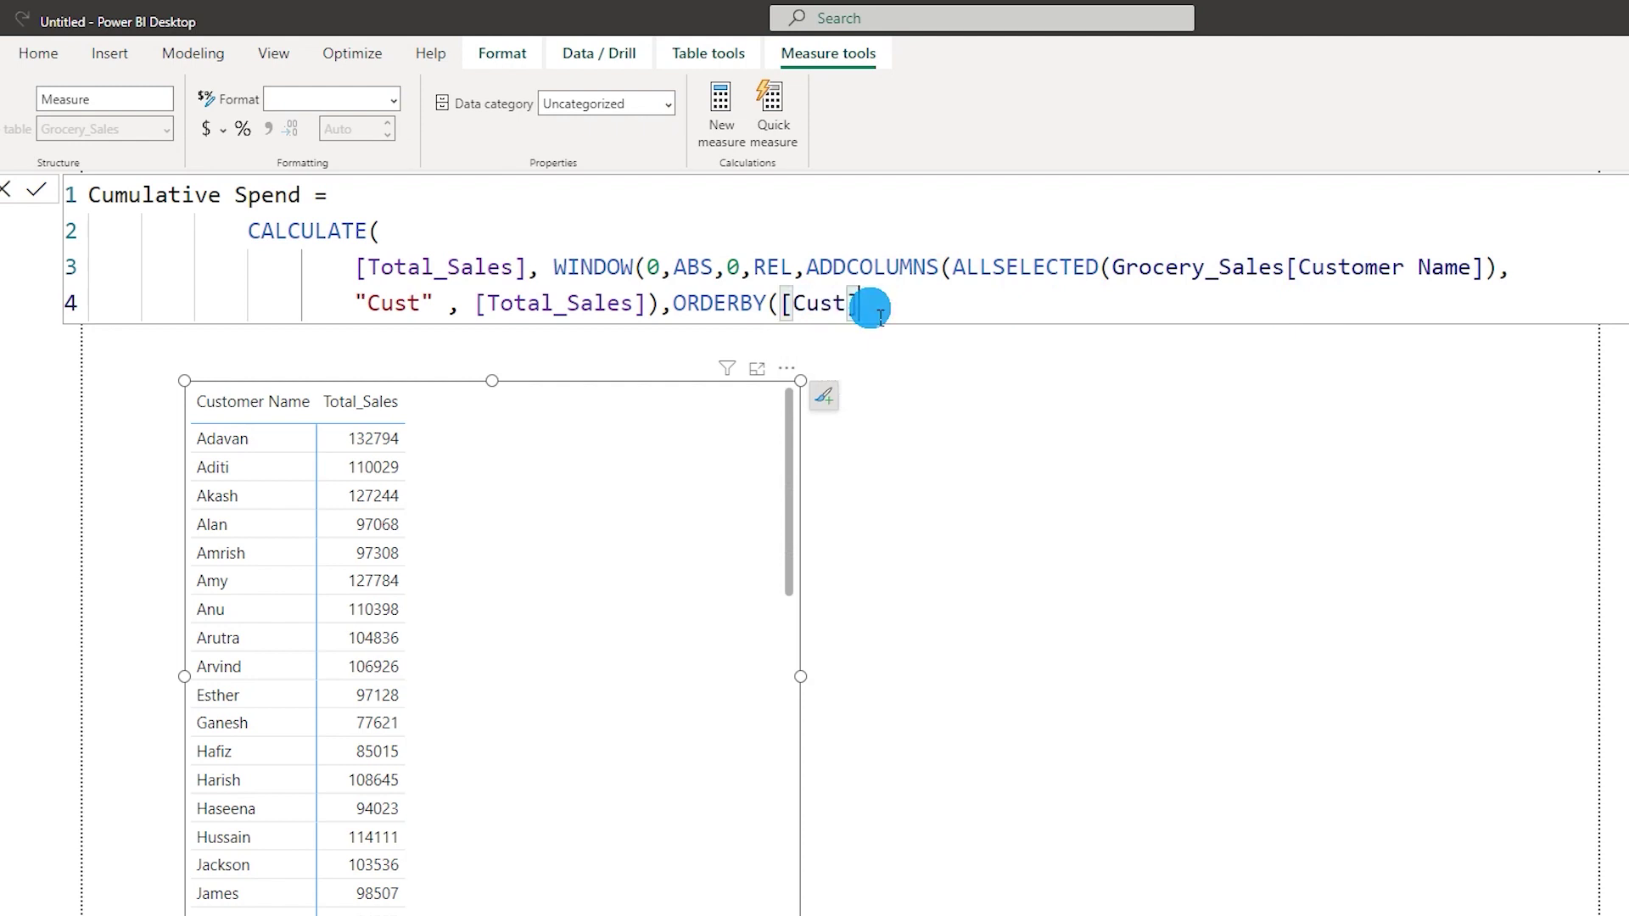
Set the ORDERBY direction to DESC, close all open functions, and commit the Cumulative Spend measure
{"action": "type", "text": ","}
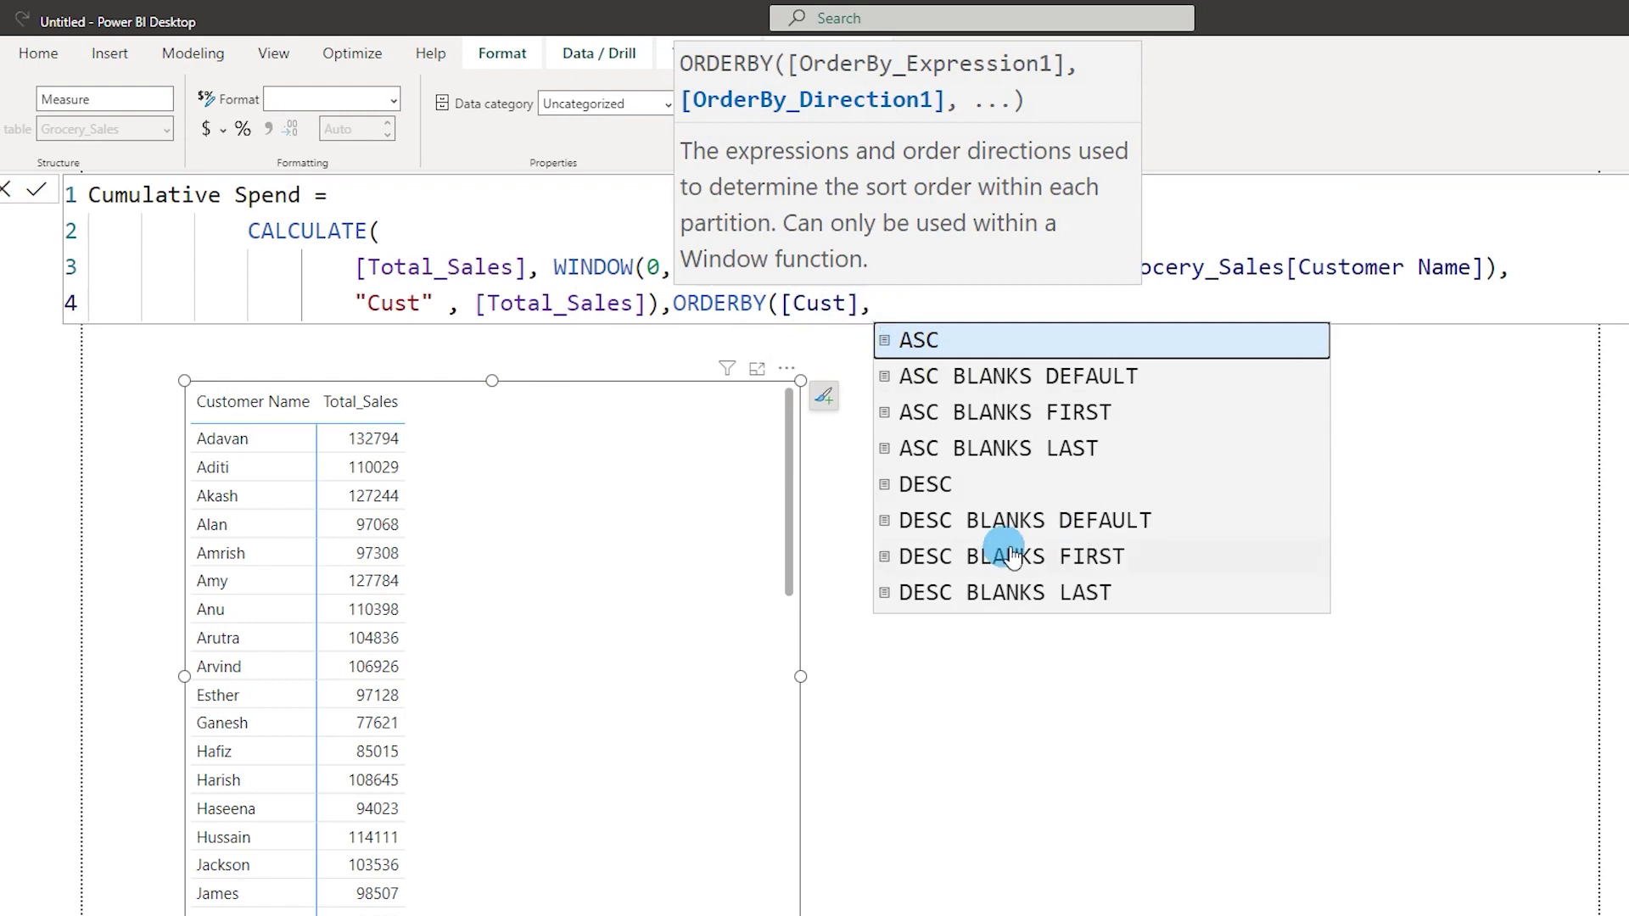
{"action": "left_click", "coordinate": [940, 485]}
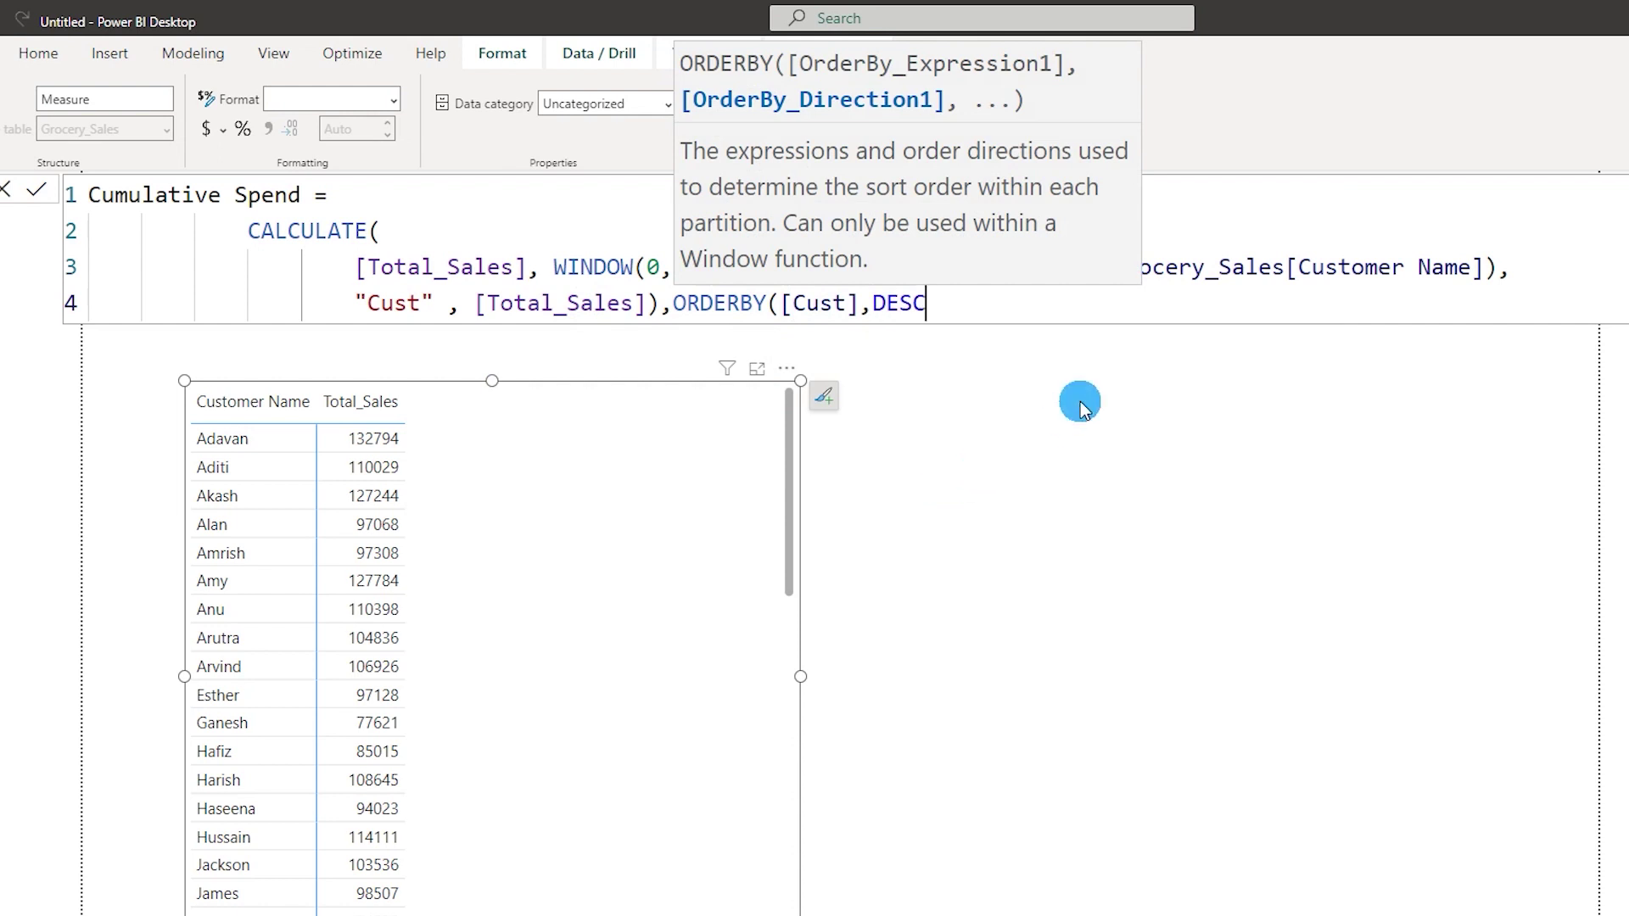
{"action": "type", "text": ")"}
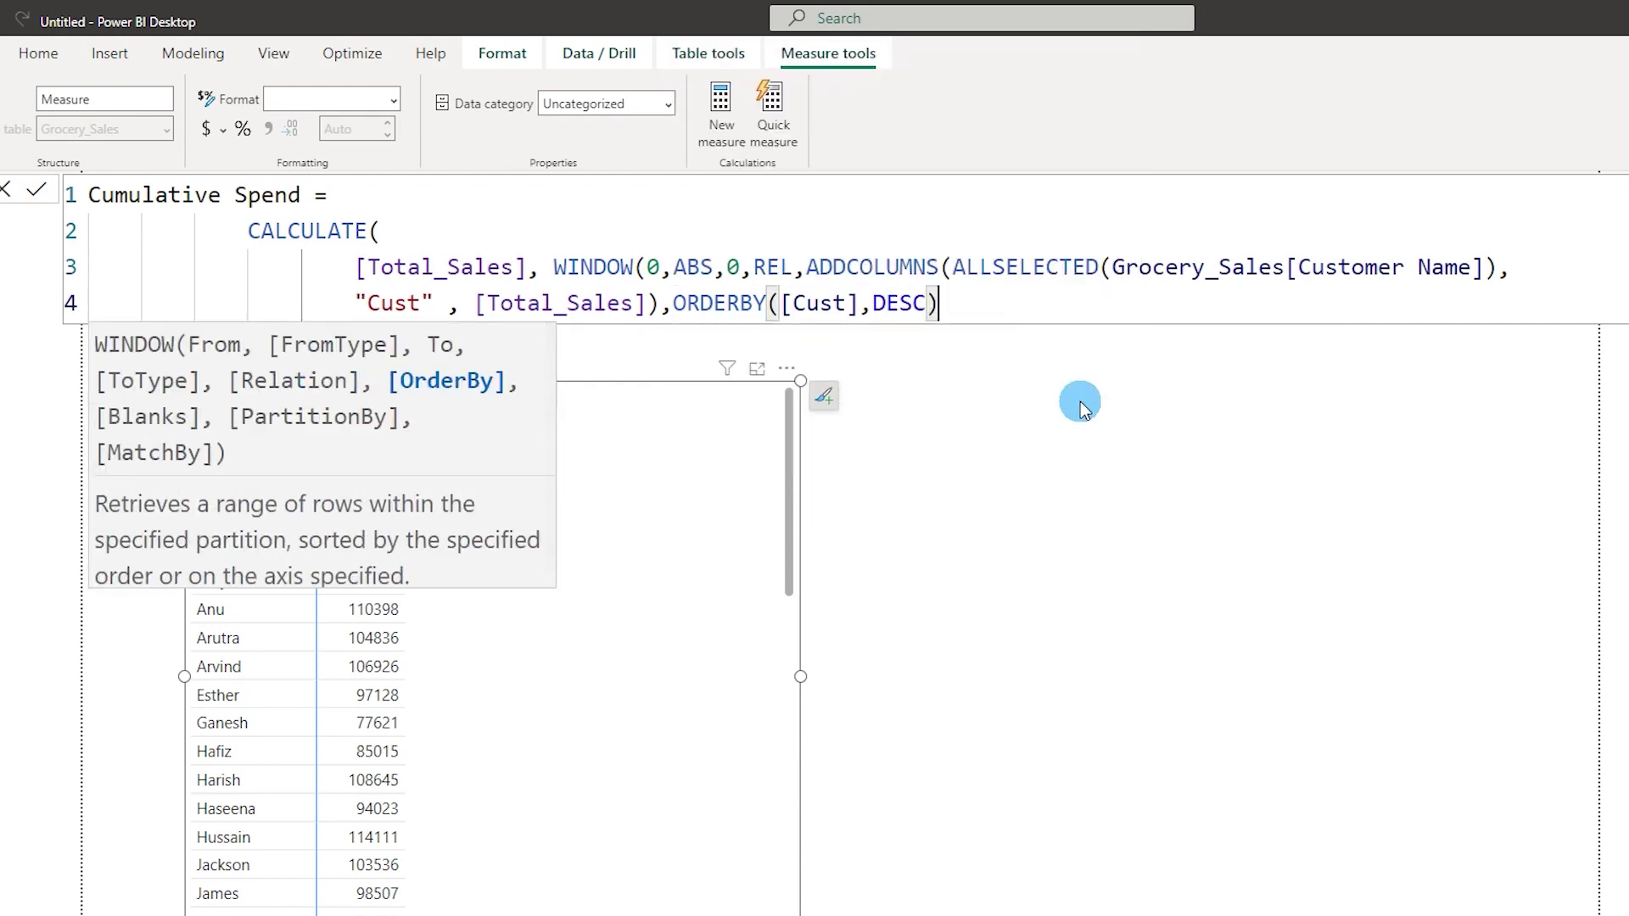
{"action": "type", "text": "))"}
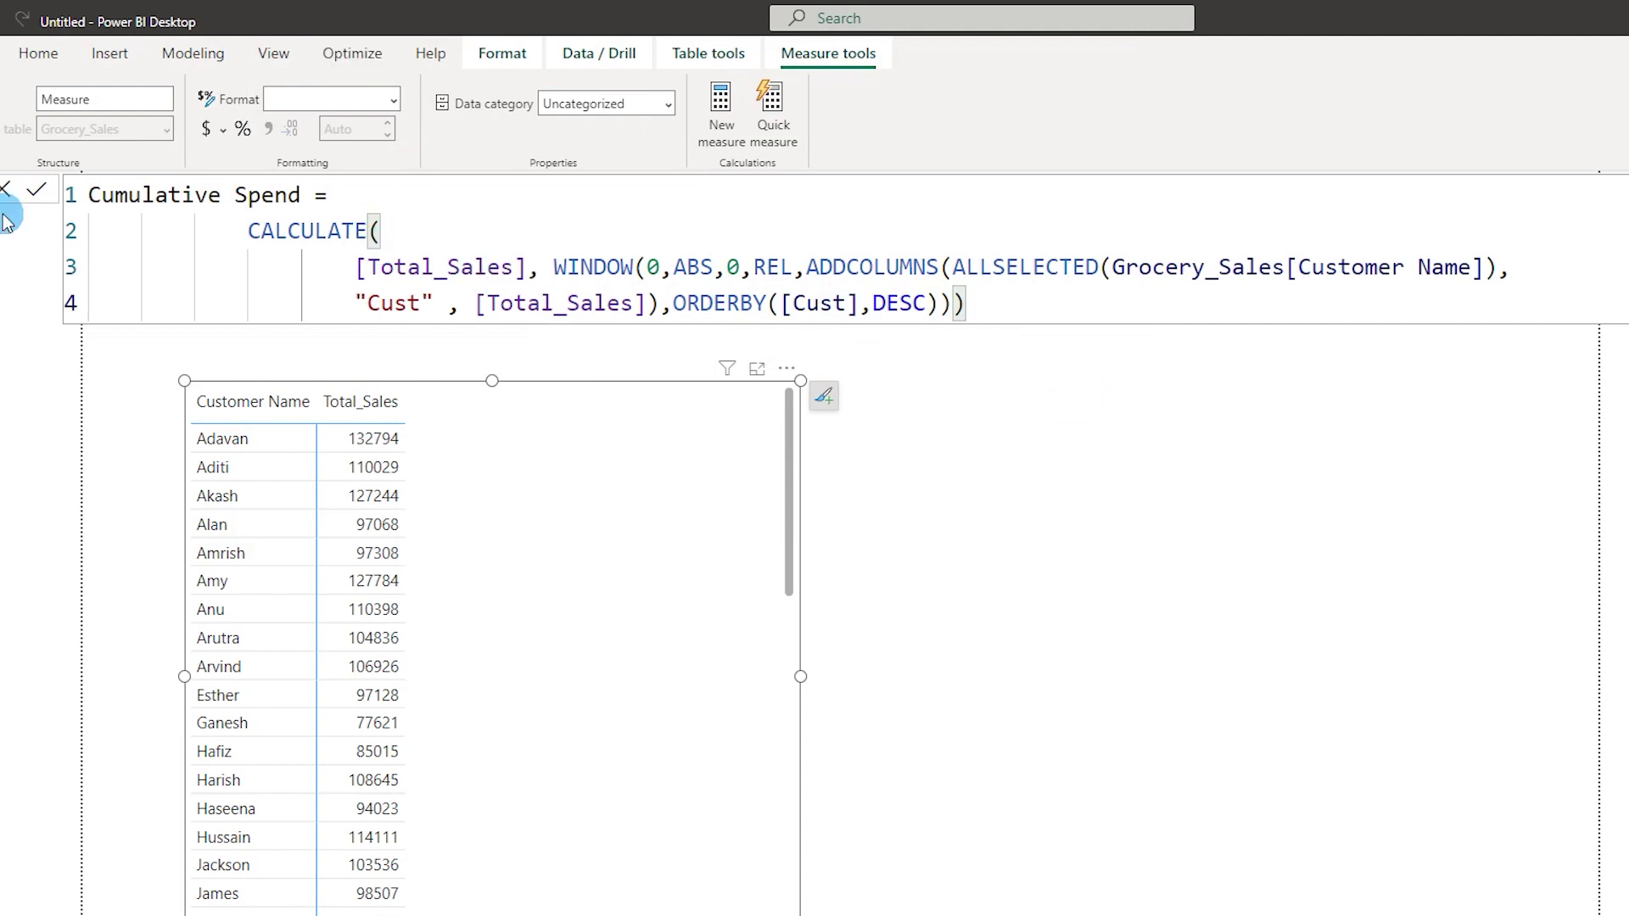
{"action": "left_click", "coordinate": [36, 190]}
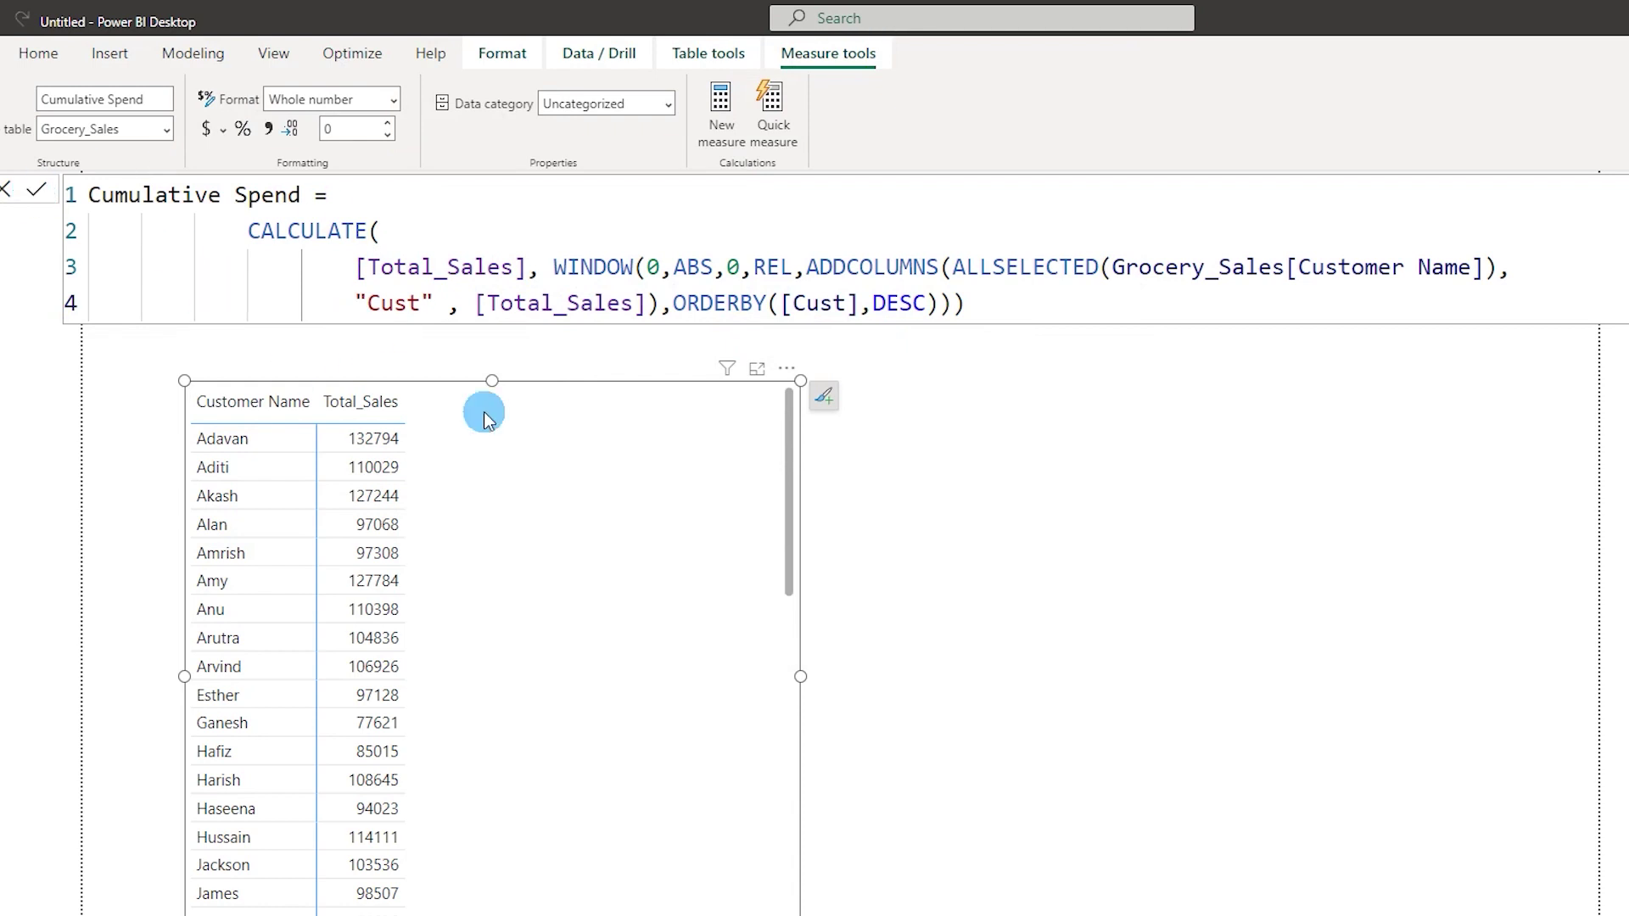
Add Cumulative Spend to the customer table and sort the table by Total_Sales in descending order
{"action": "left_click", "coordinate": [967, 304]}
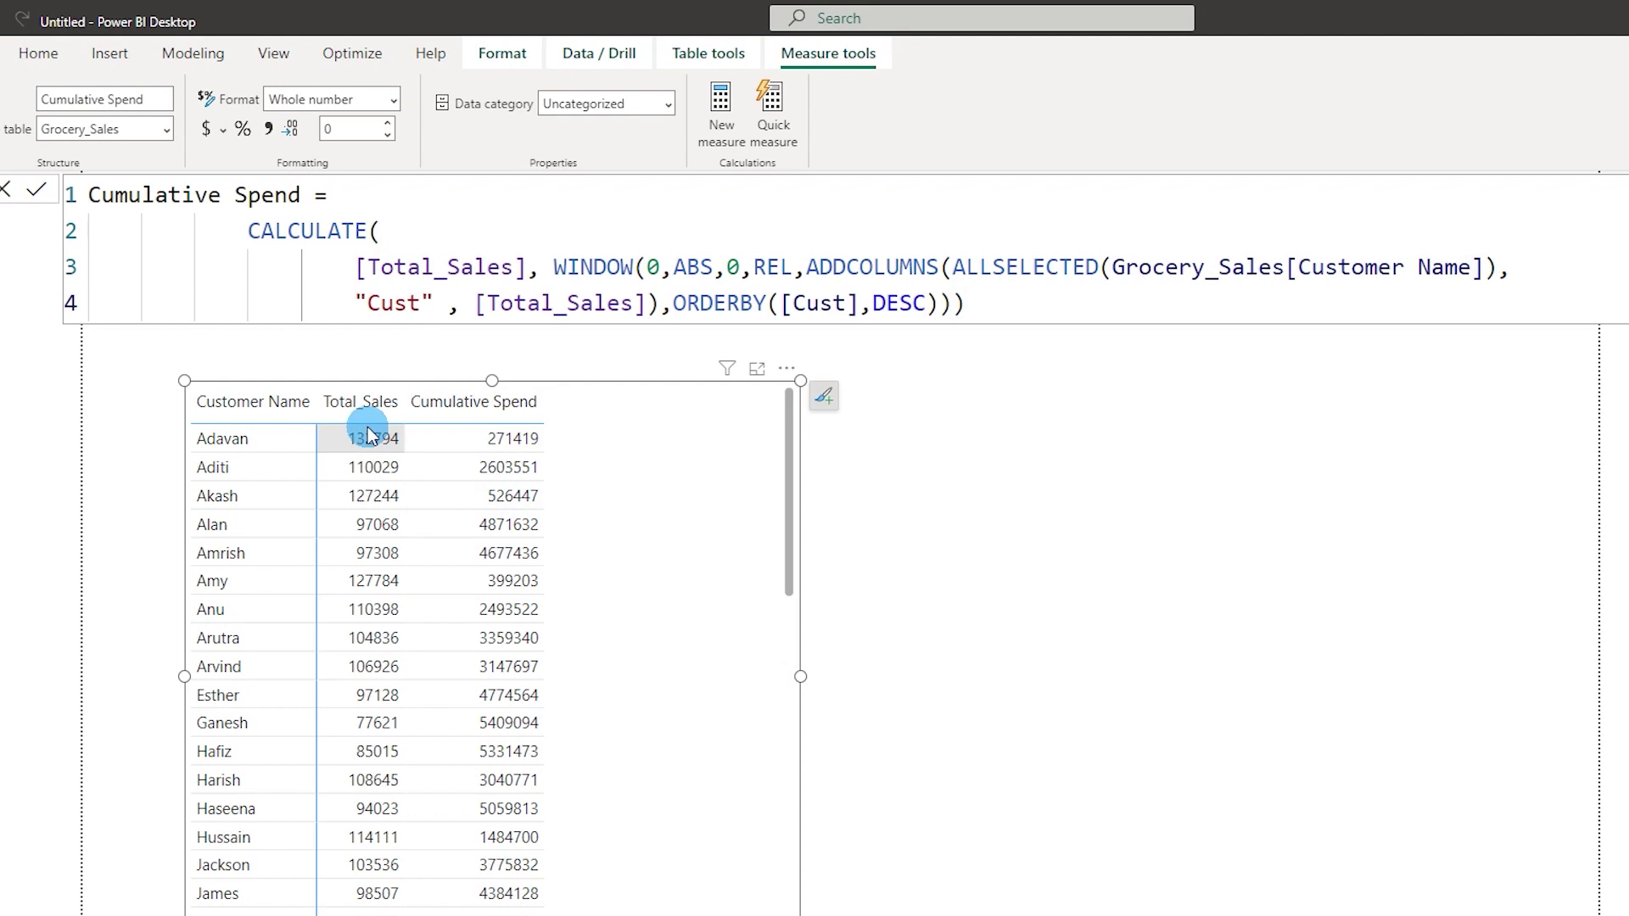
{"action": "left_click", "coordinate": [328, 415]}
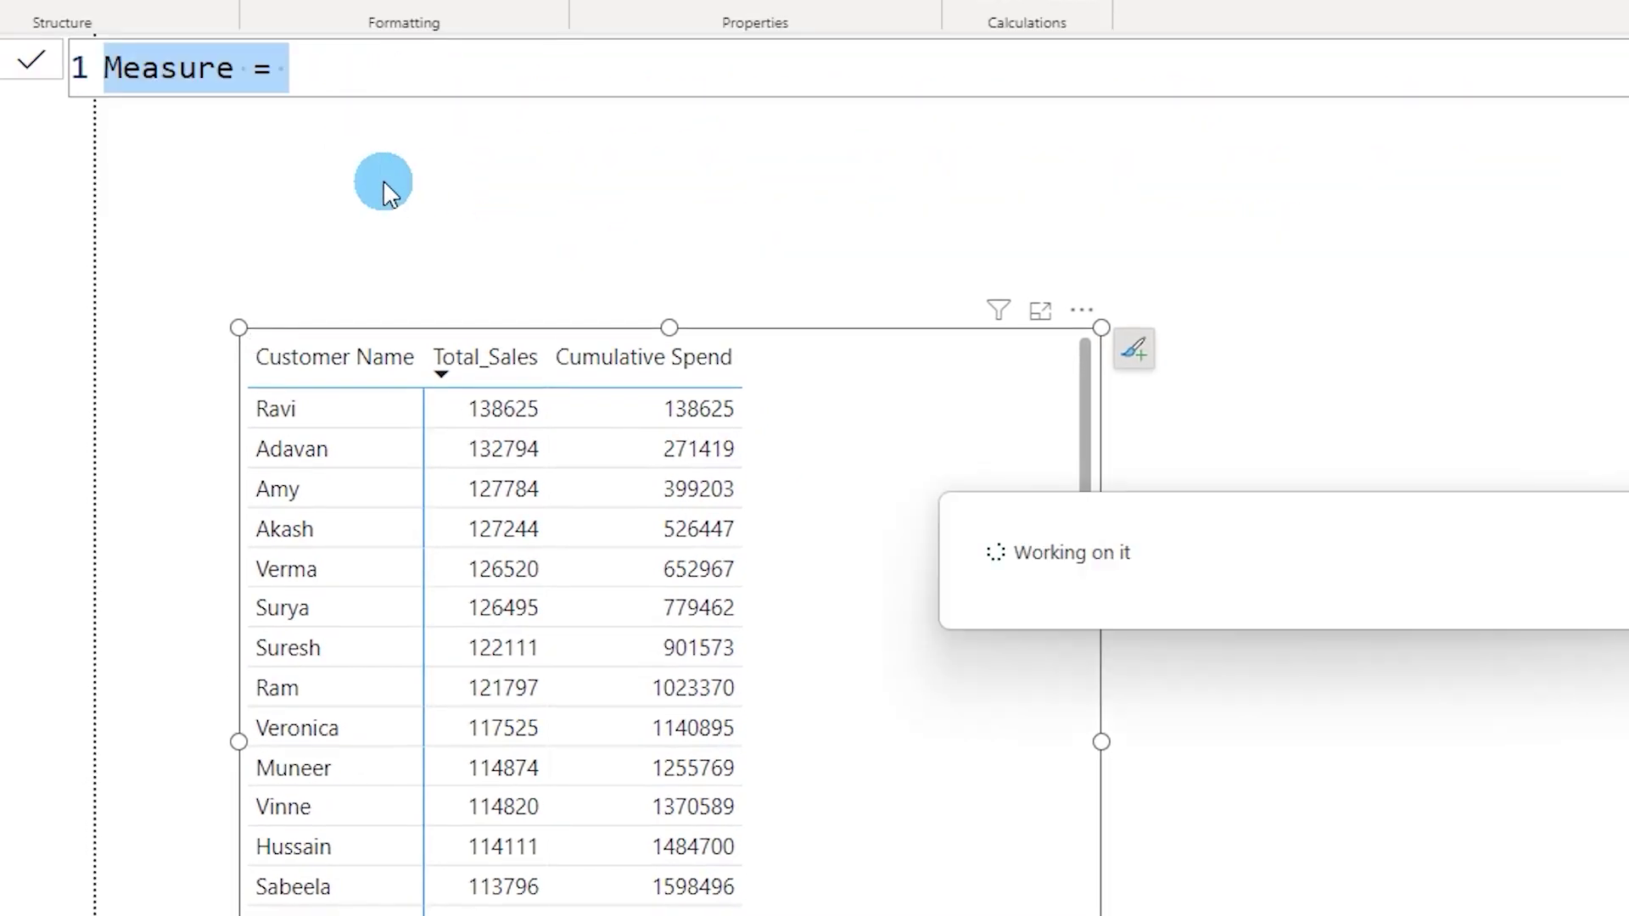
Name the new measure Cumulative Spend % and start its formula on the third line
{"action": "type", "text": "Cumulative"}
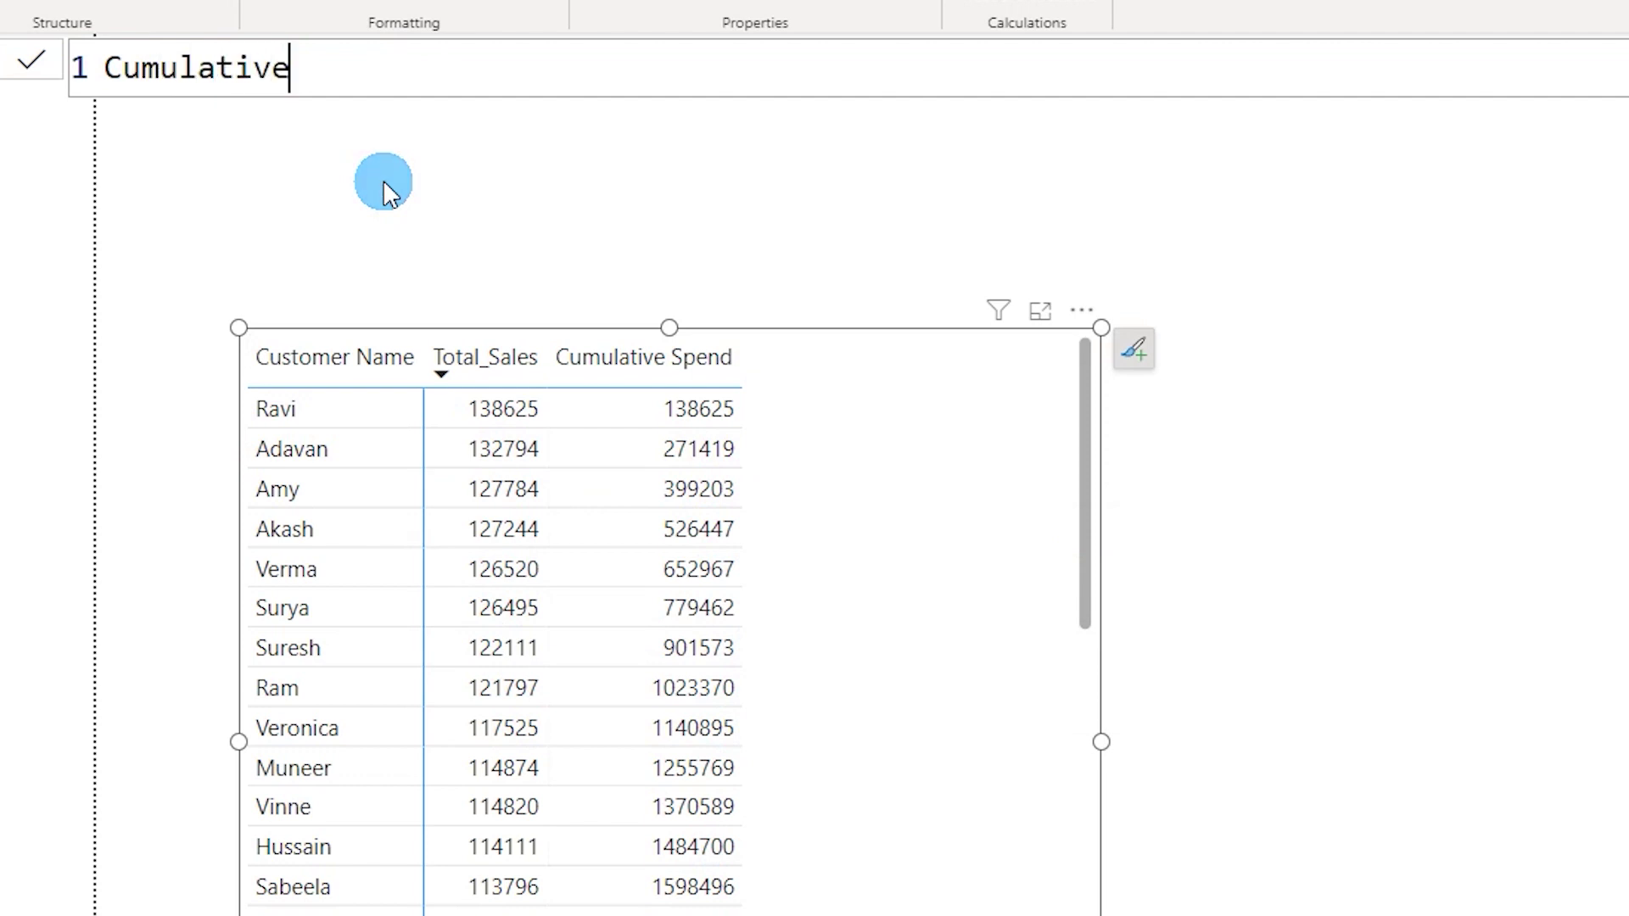
{"action": "type", "text": " Spend % "}
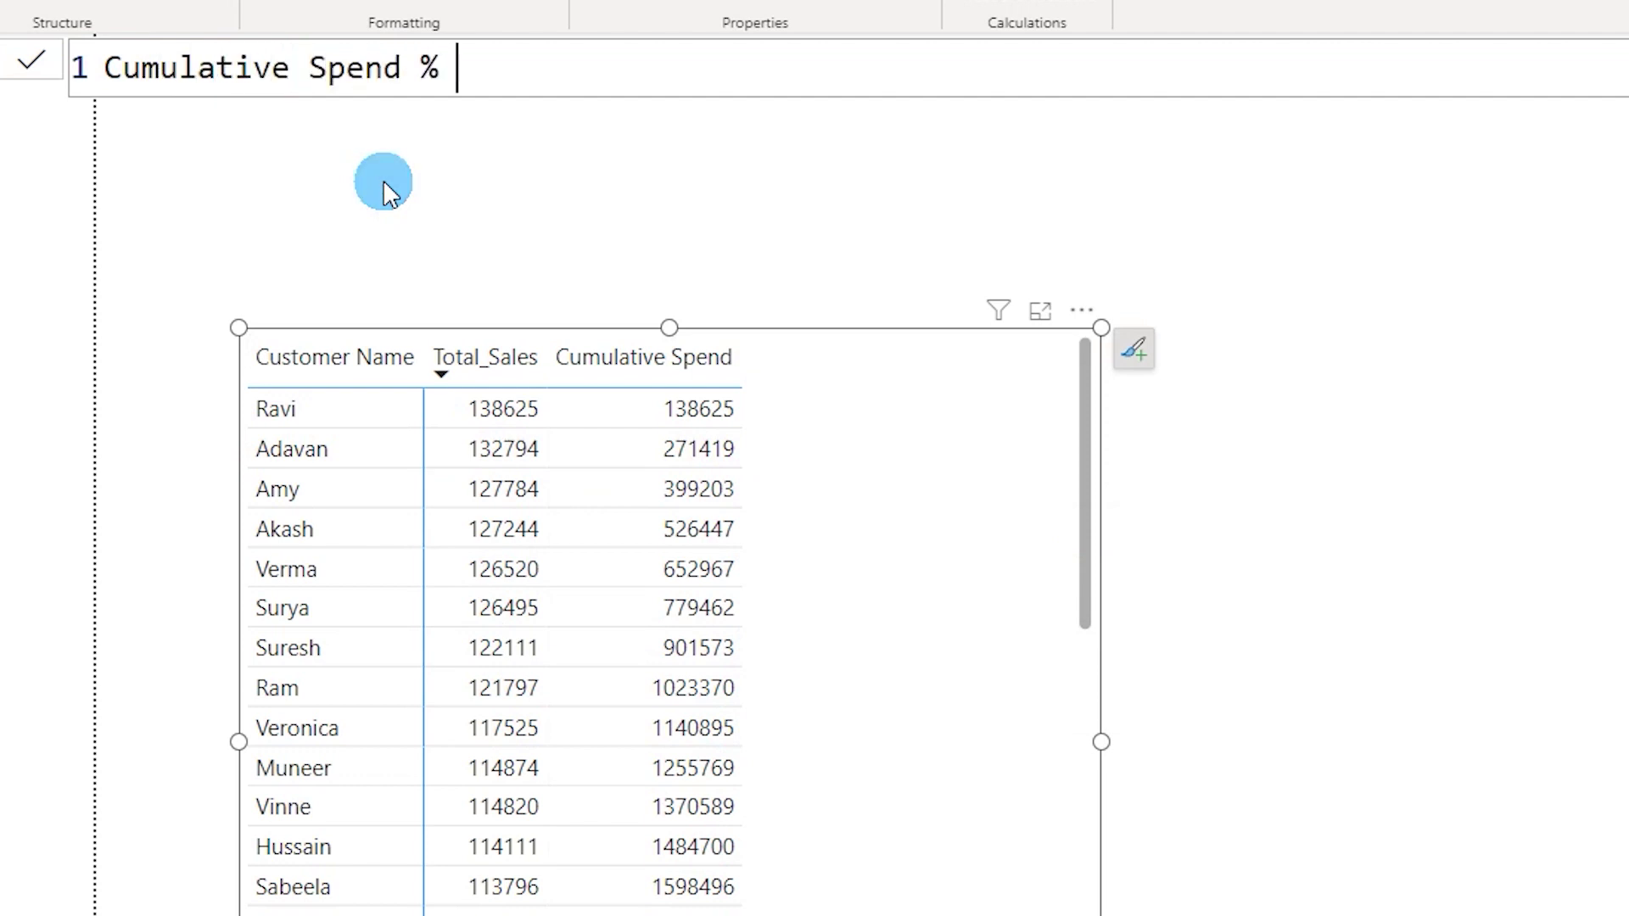
{"action": "type", "text": "="}
{"action": "key", "text": "shift+Return"}
{"action": "key", "text": "shift+Return"}
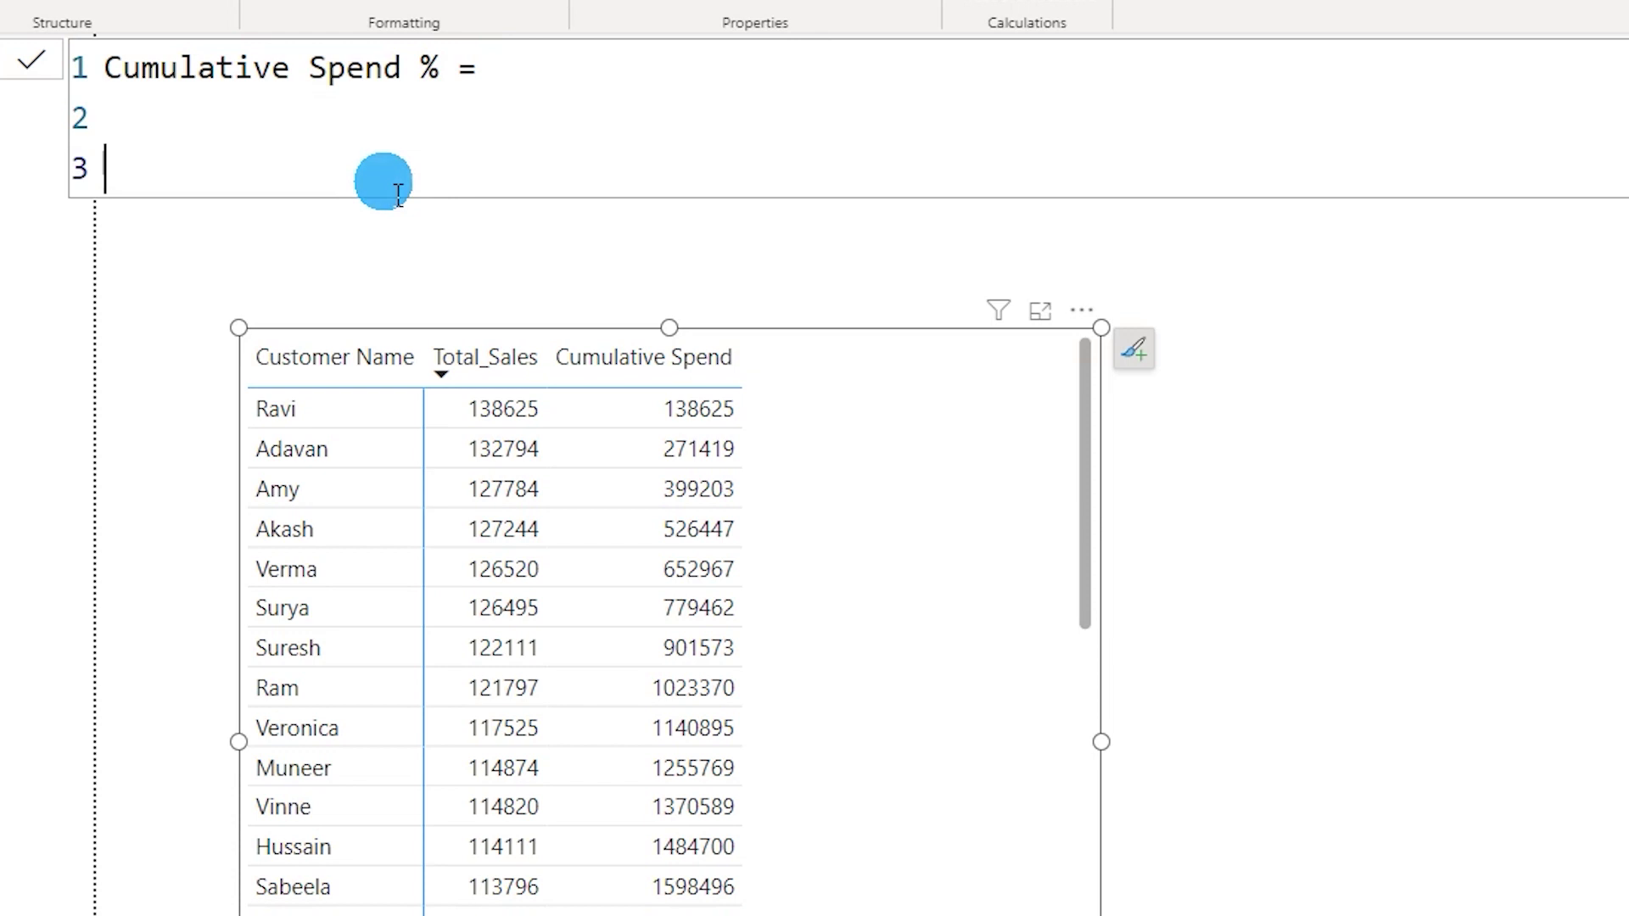
Declare a variable All_Sales in the Cumulative Spend % formula and start its value with a CALCULATE function
{"action": "type", "text": "Var "}
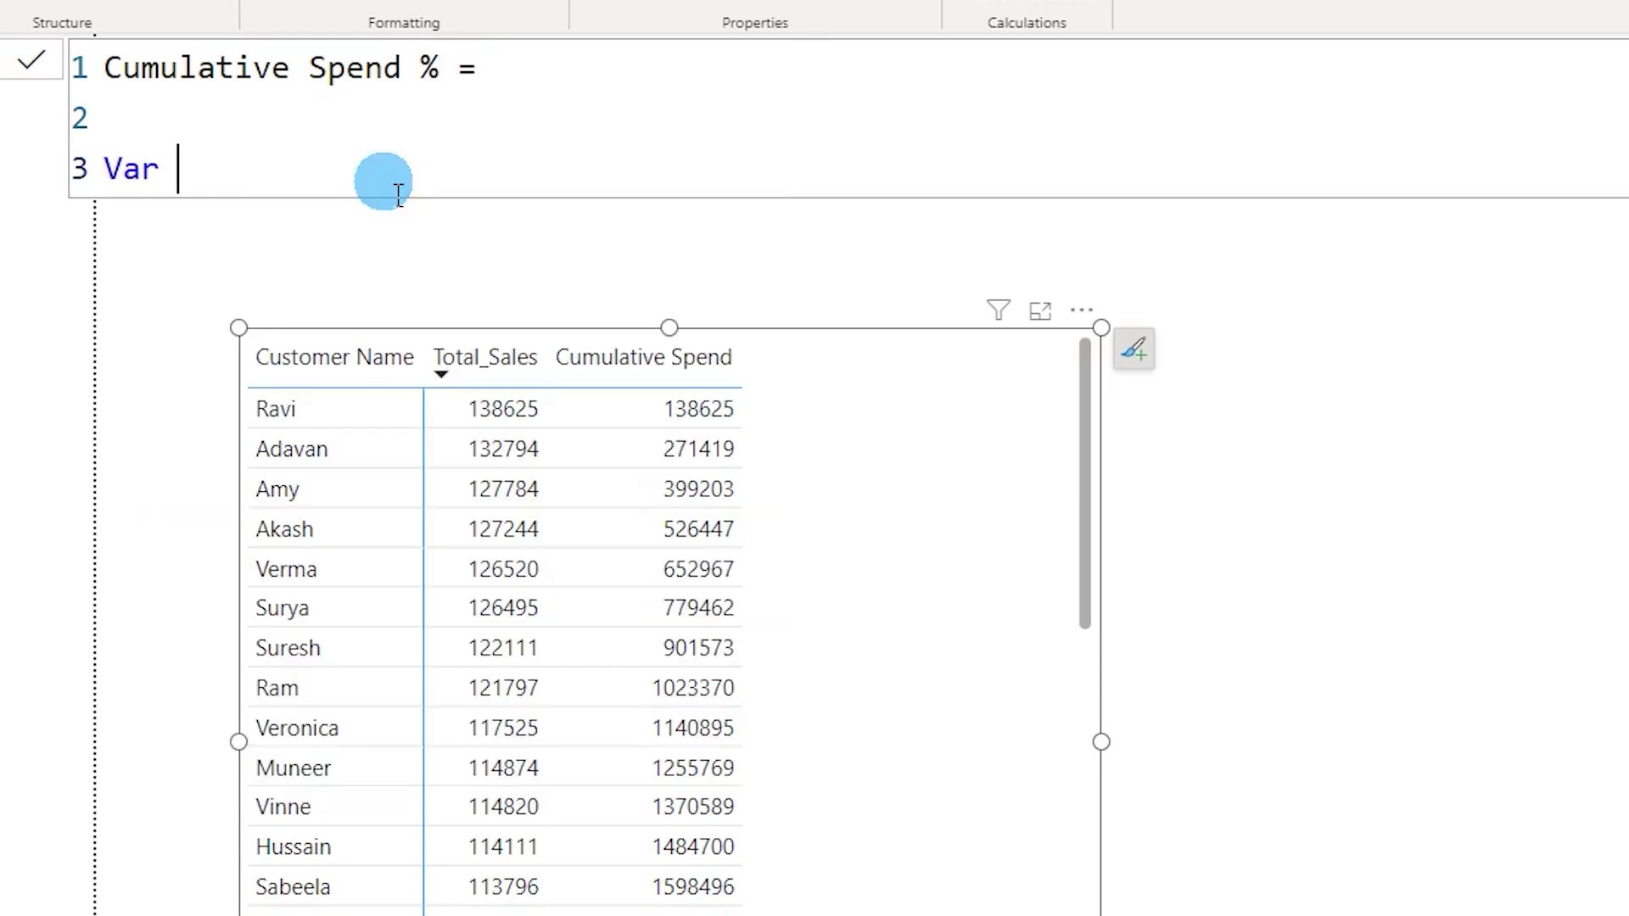
{"action": "type", "text": "All_Sales"}
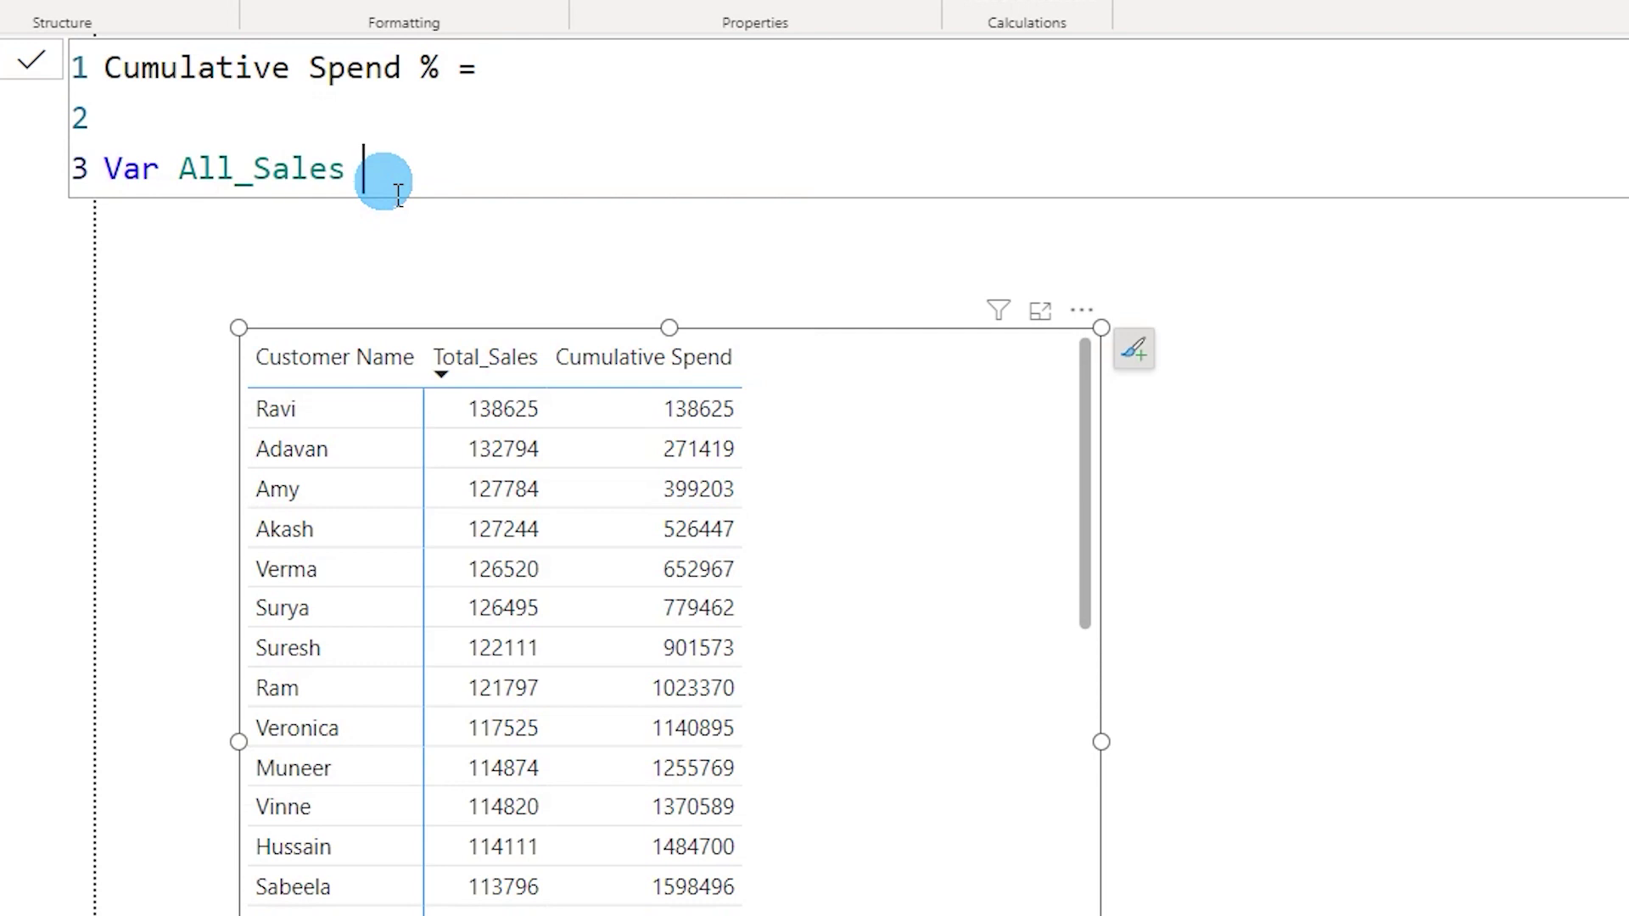
{"action": "type", "text": " ="}
{"action": "type", "text": "Cal"}
{"action": "key", "text": "Tab"}
{"action": "type", "text": "SUM("}
{"action": "key", "text": "BackSpace"}
{"action": "key", "text": "BackSpace"}
{"action": "key", "text": "BackSpace"}
{"action": "key", "text": "BackSpace"}
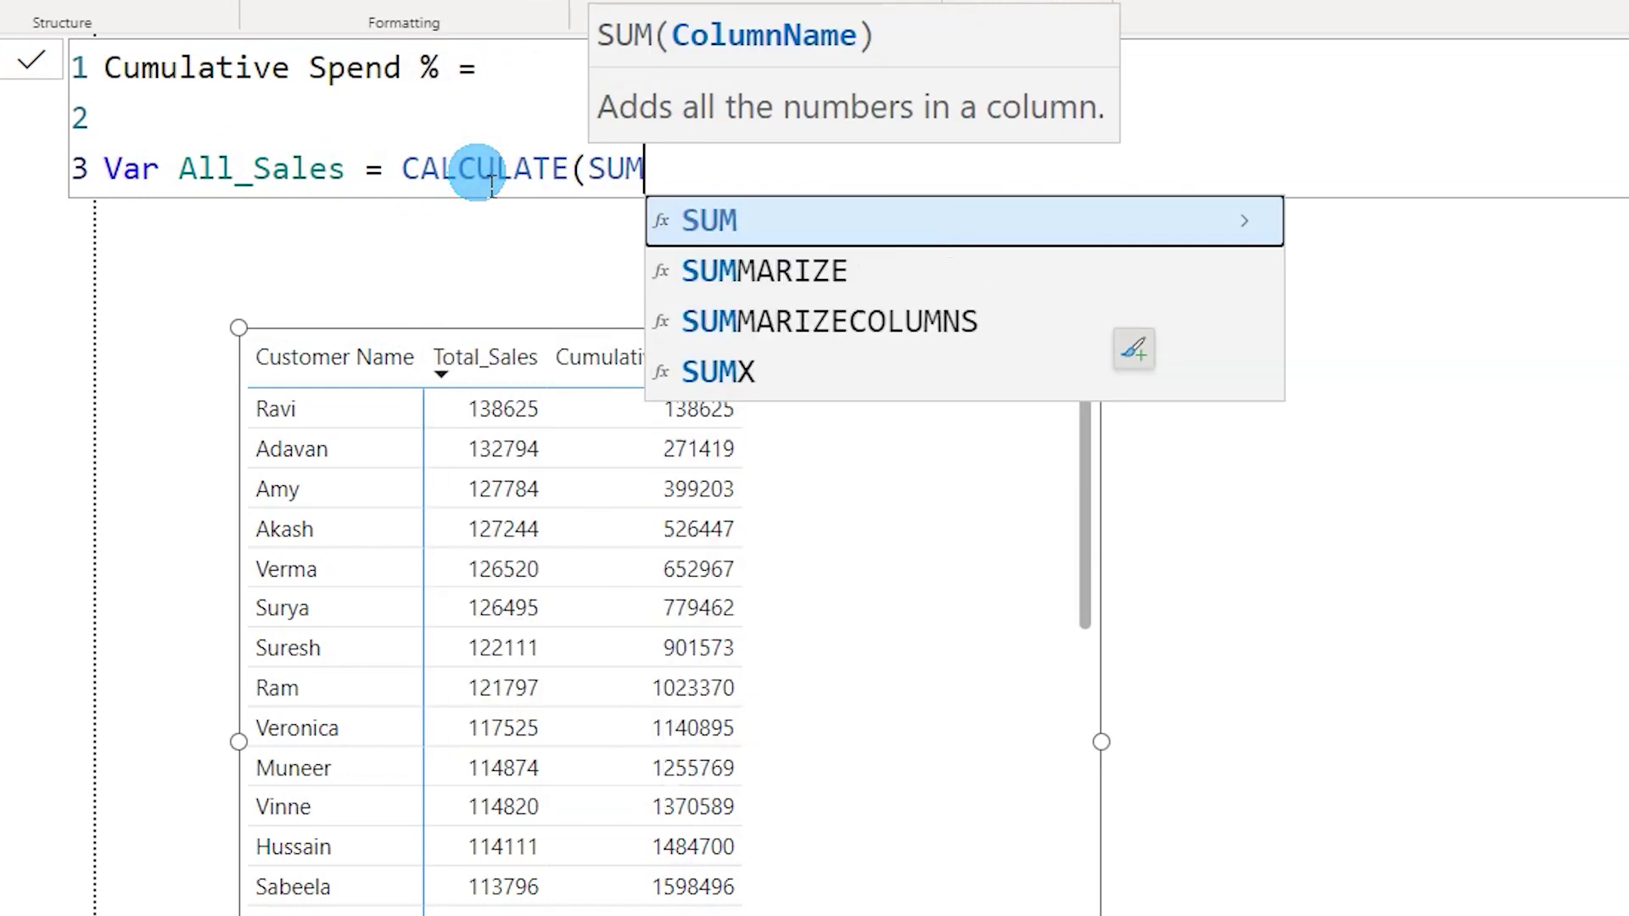
Complete the All_Sales CALCULATE function with [Total_Sales] as the expression and ALL(Grocery_Sales) as the filter
{"action": "type", "text": "Tota"}
{"action": "key", "text": "Up"}
{"action": "key", "text": "Up"}
{"action": "key", "text": "Tab"}
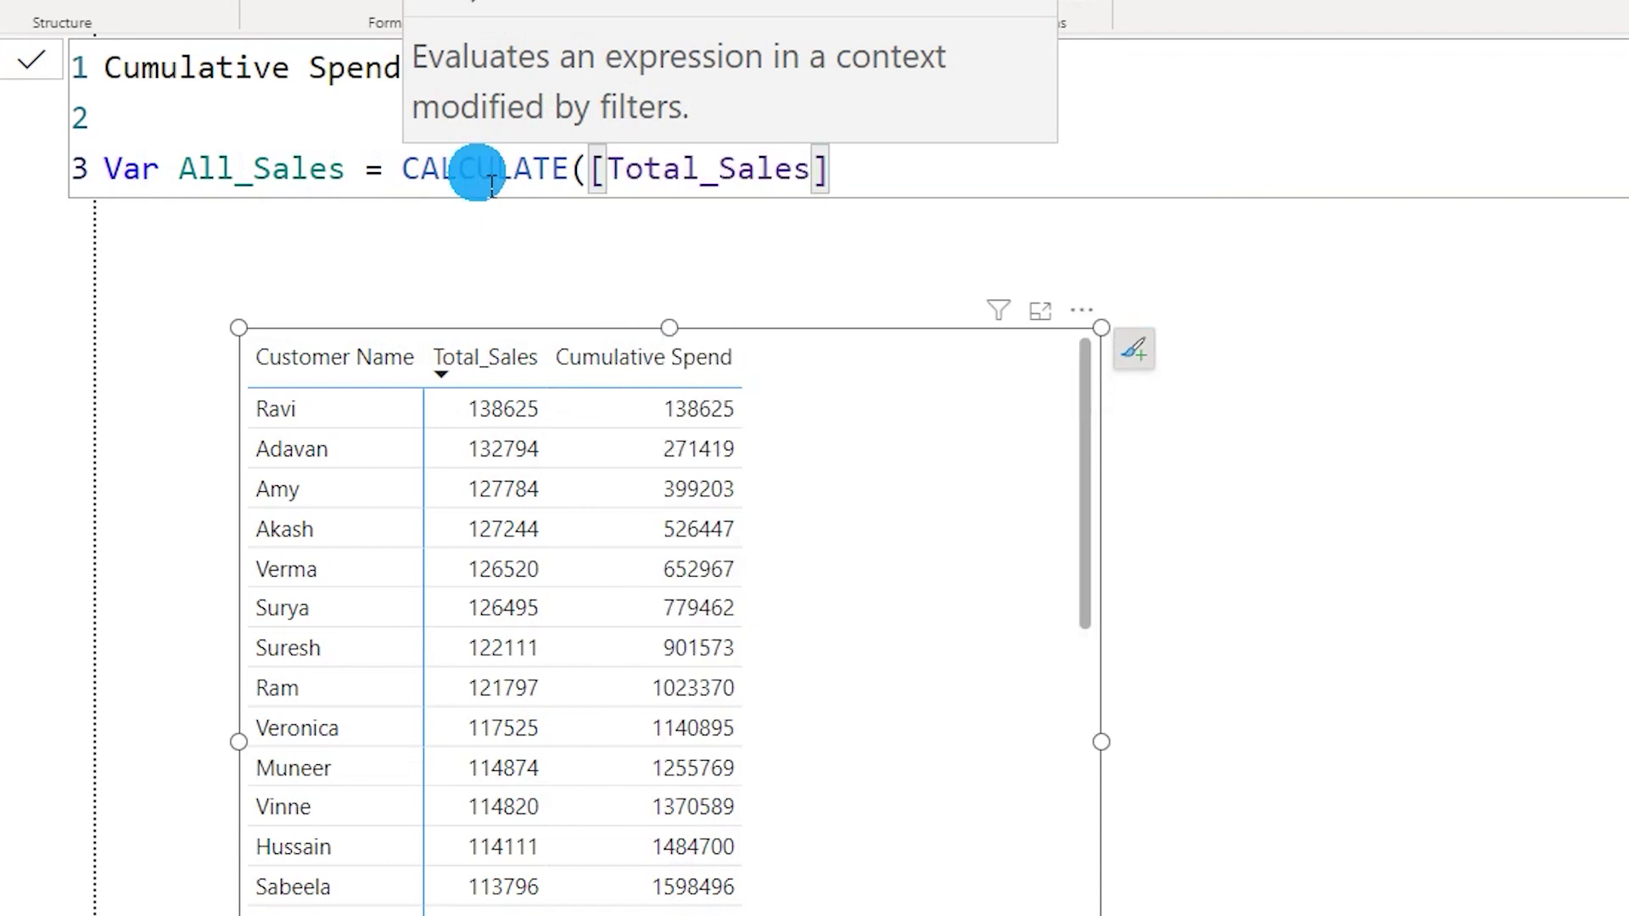
{"action": "type", "text": ",Al"}
{"action": "key", "text": "Tab"}
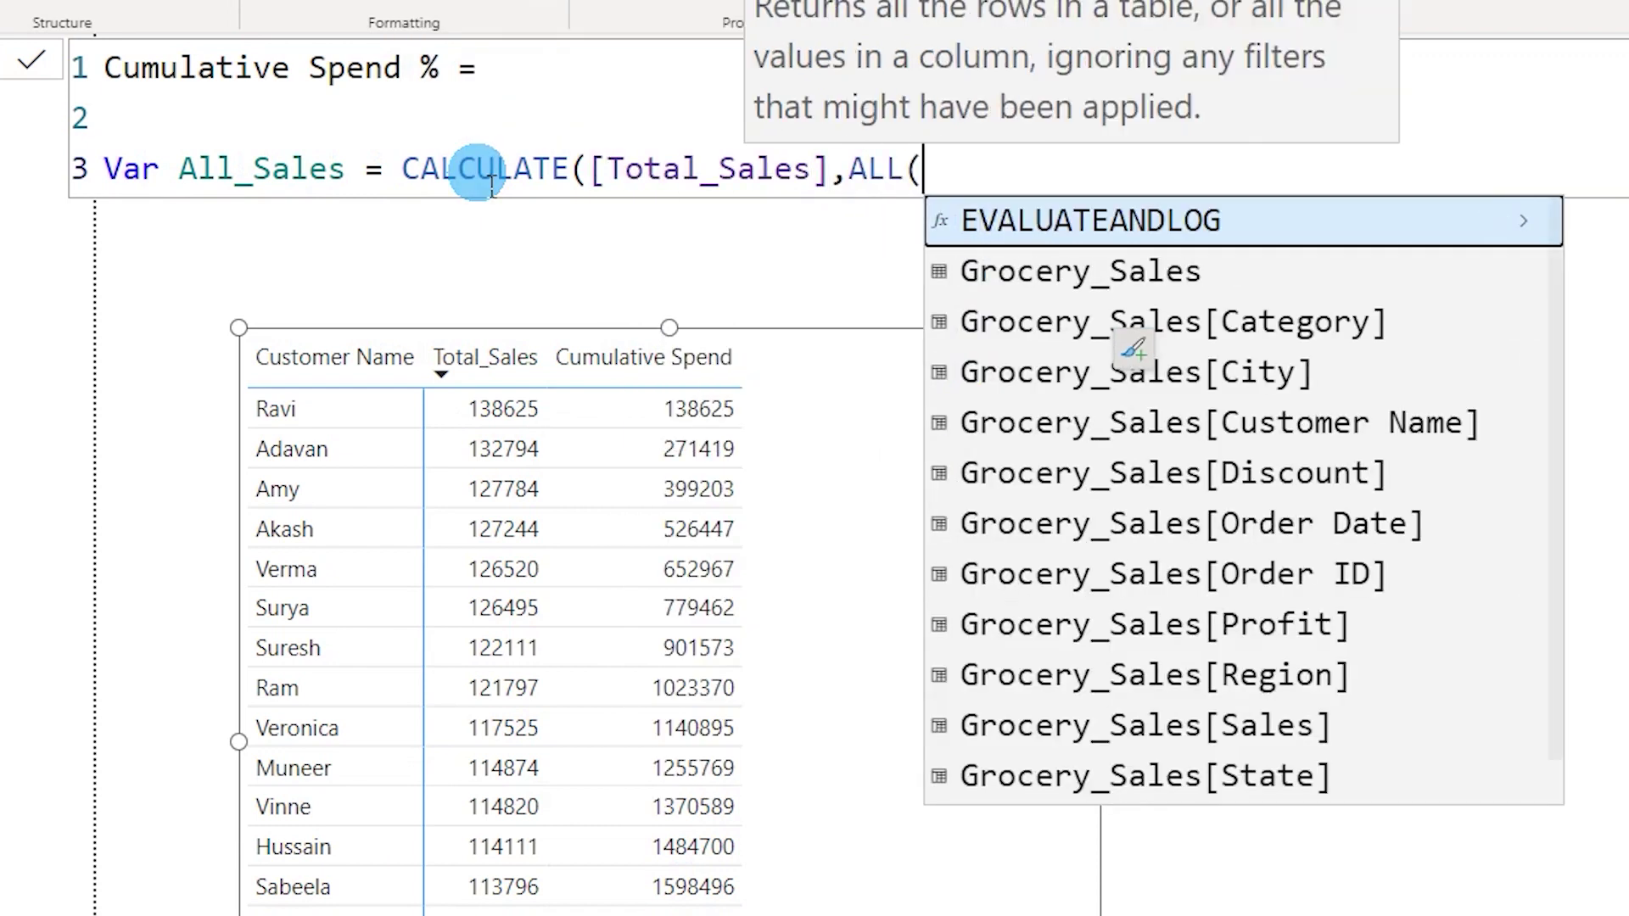
{"action": "key", "text": "Down"}
{"action": "key", "text": "Tab"}
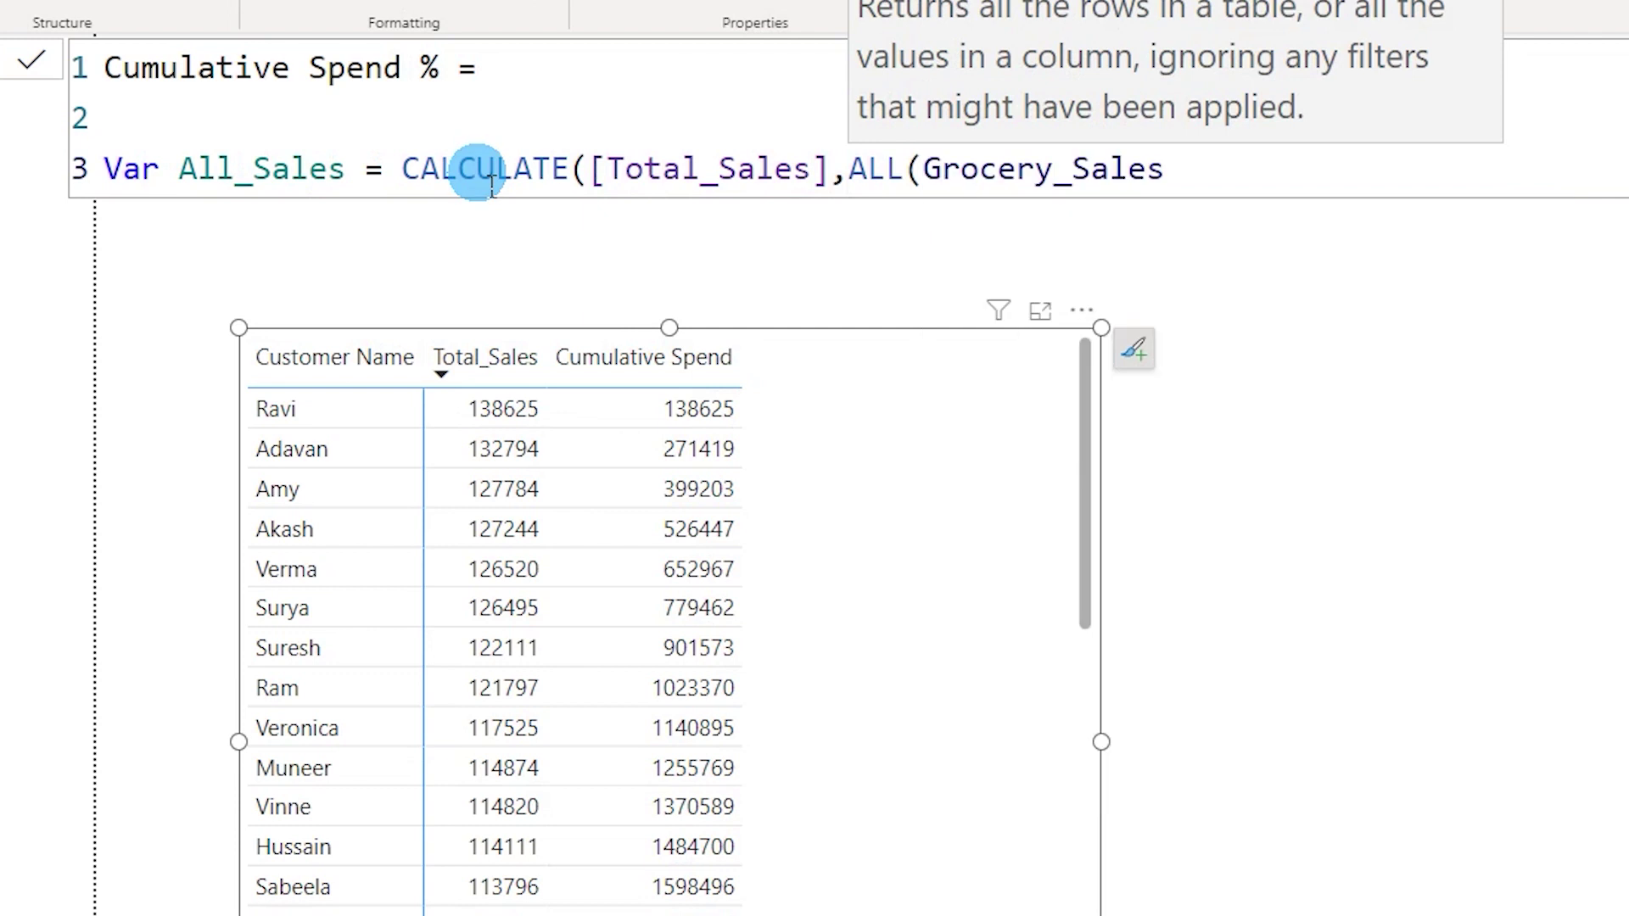
{"action": "type", "text": "))"}
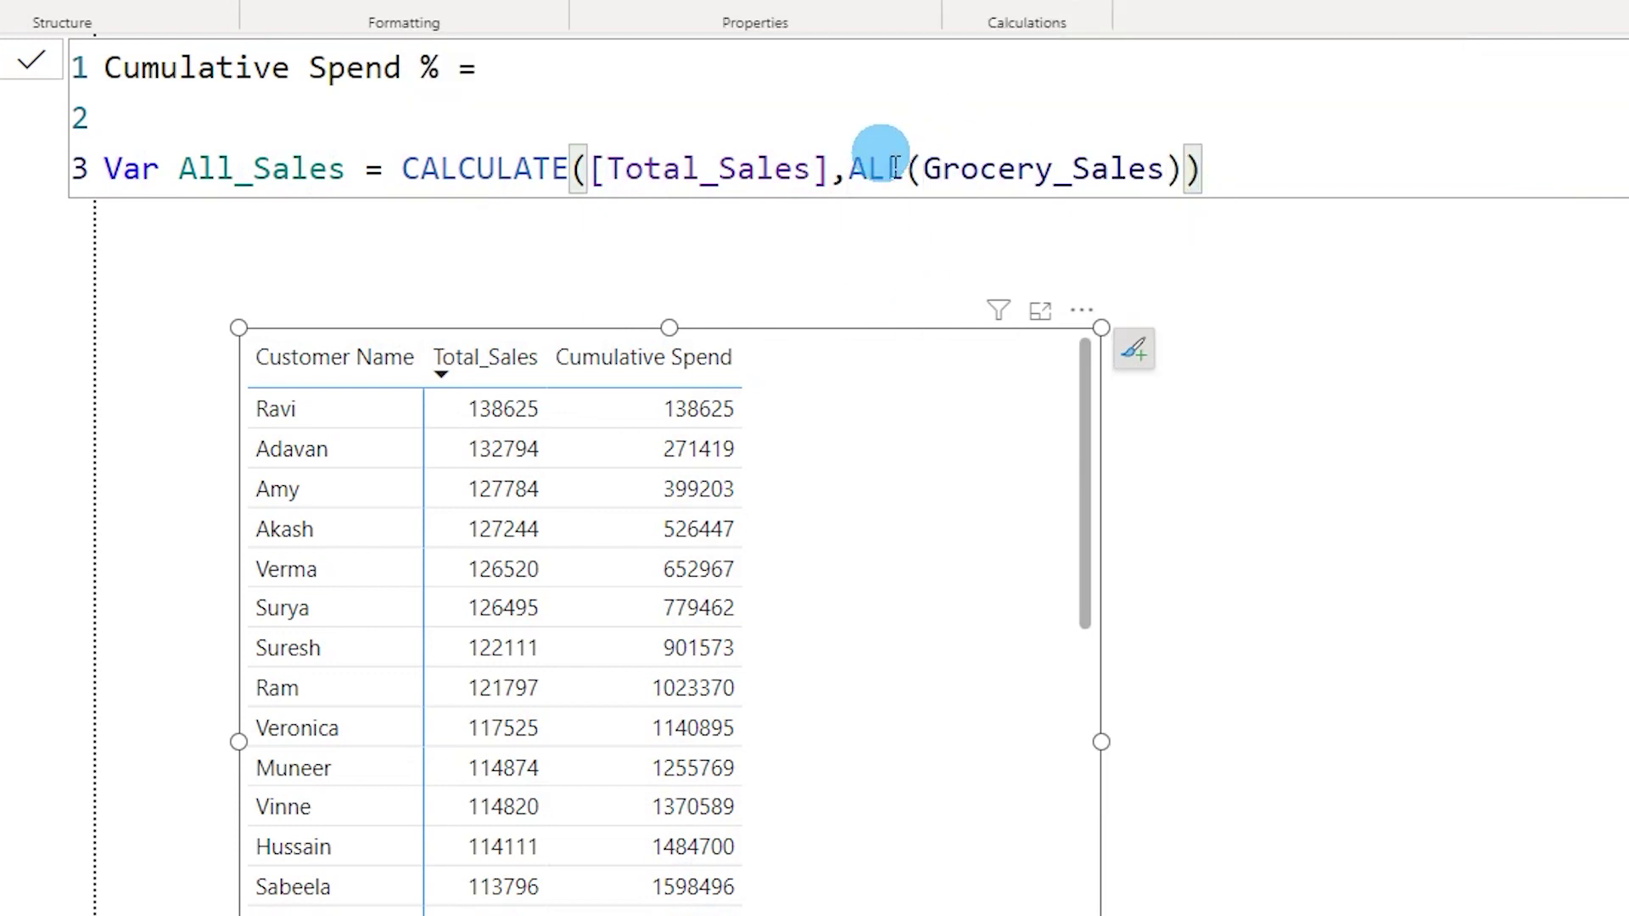
{"action": "left_click_drag", "start_coordinate": [849, 169], "coordinate": [1189, 200]}
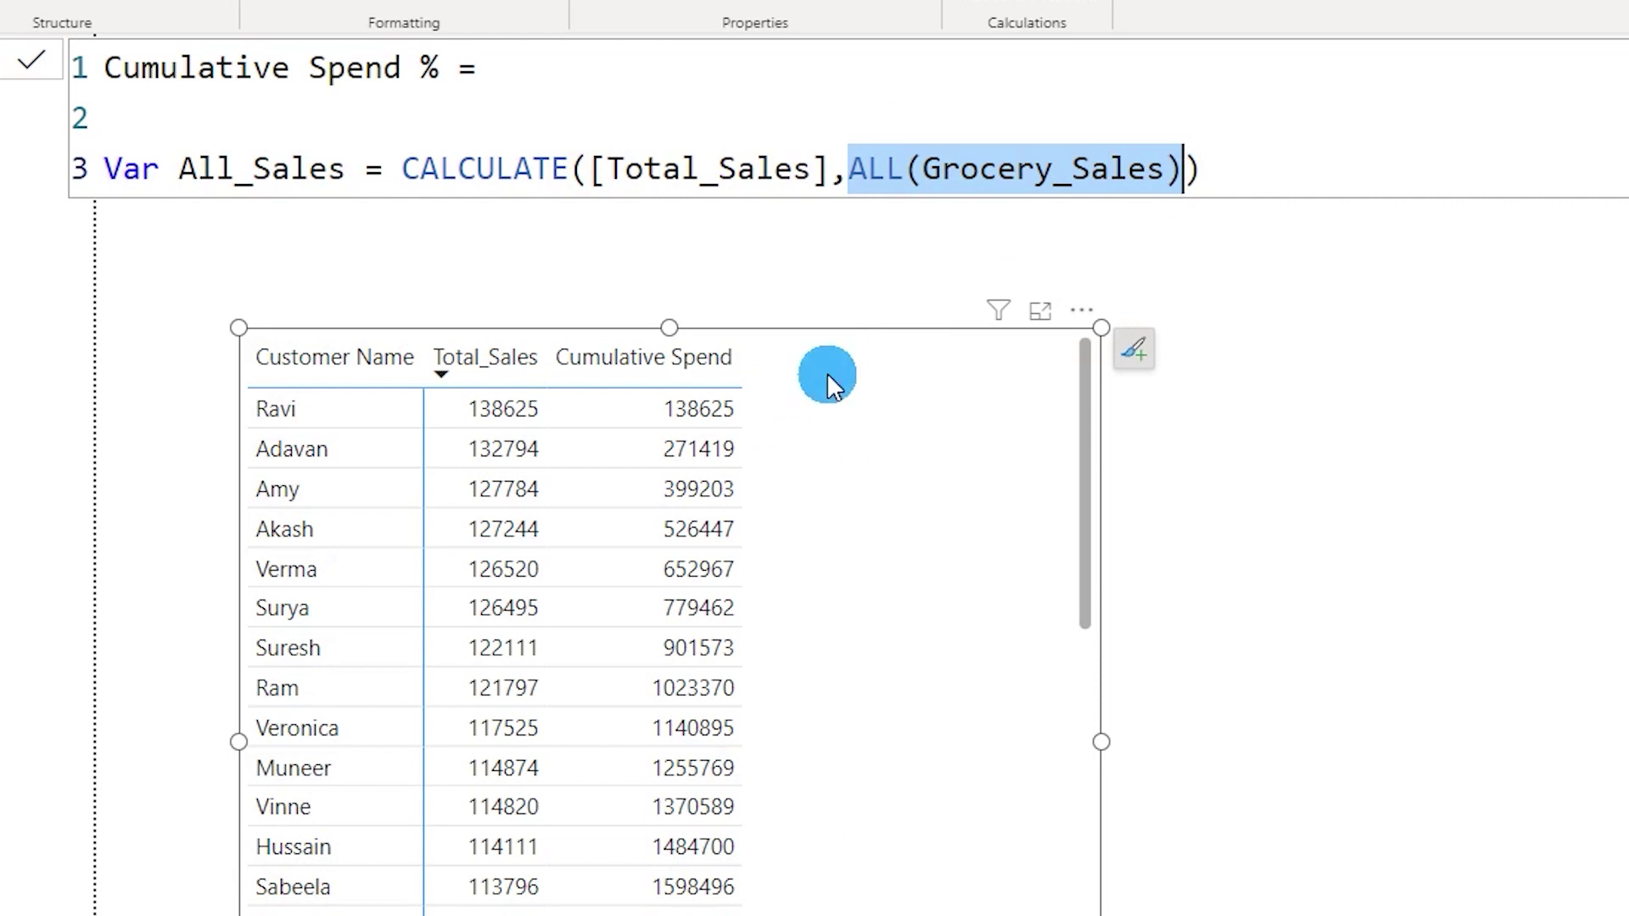
{"action": "left_click_drag", "start_coordinate": [602, 176], "coordinate": [850, 197]}
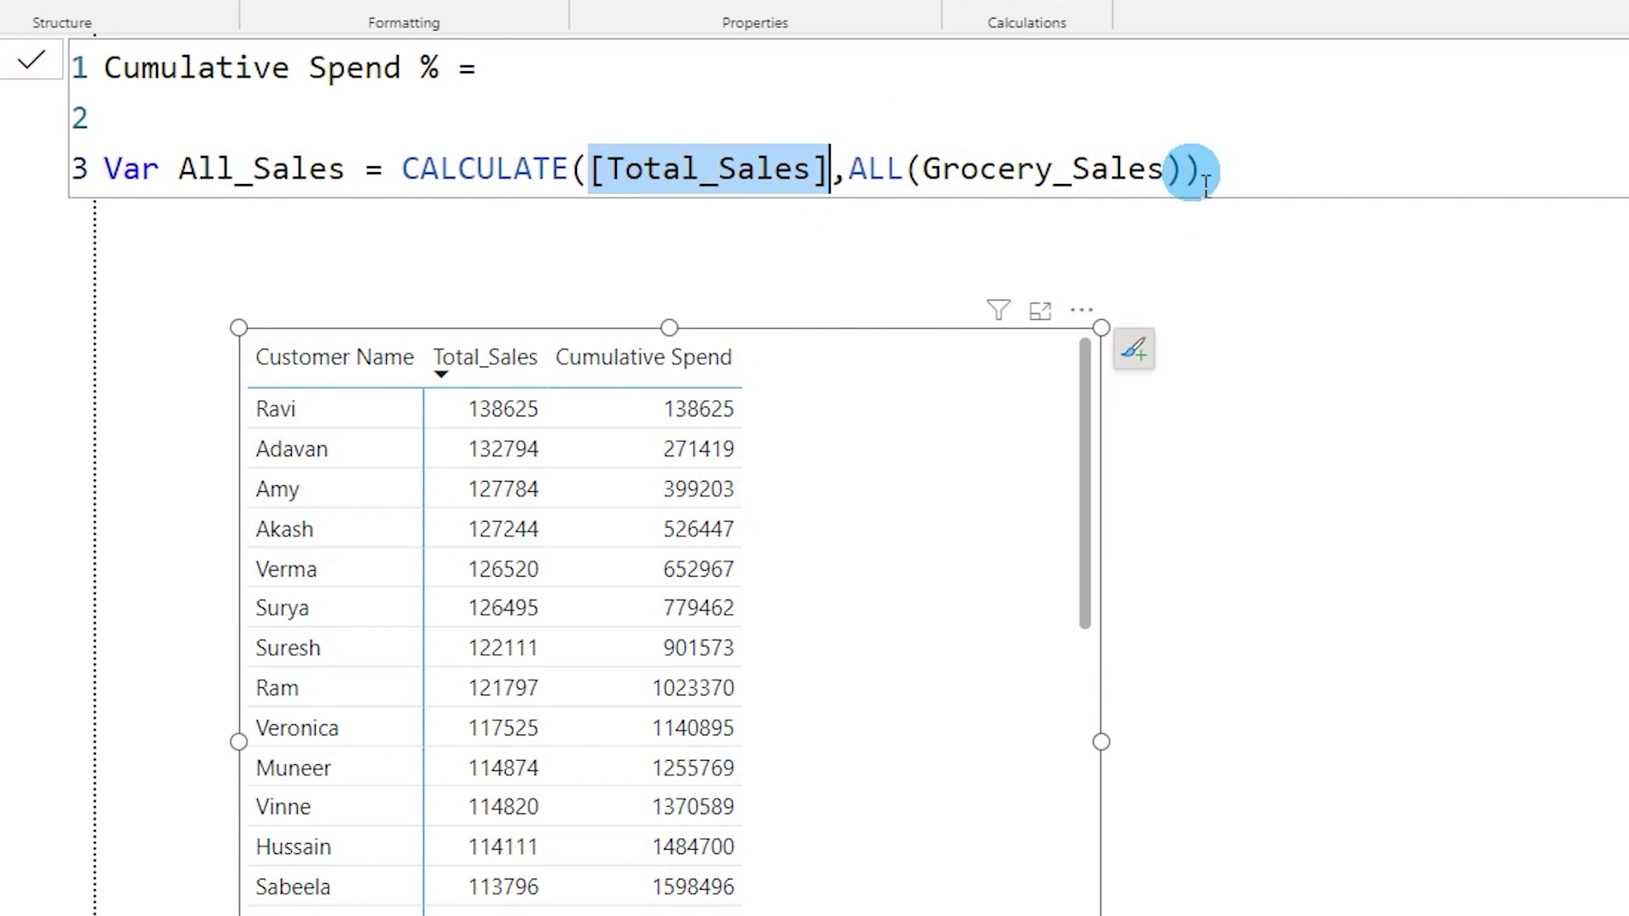
Return All_Sales on the fifth line of the formula and commit the Cumulative Spend % measure
{"action": "left_click", "coordinate": [1247, 178]}
{"action": "key", "text": "shift+Return"}
{"action": "key", "text": "shift+Return"}
{"action": "type", "text": "Return All"}
{"action": "key", "text": "Down"}
{"action": "key", "text": "Tab"}
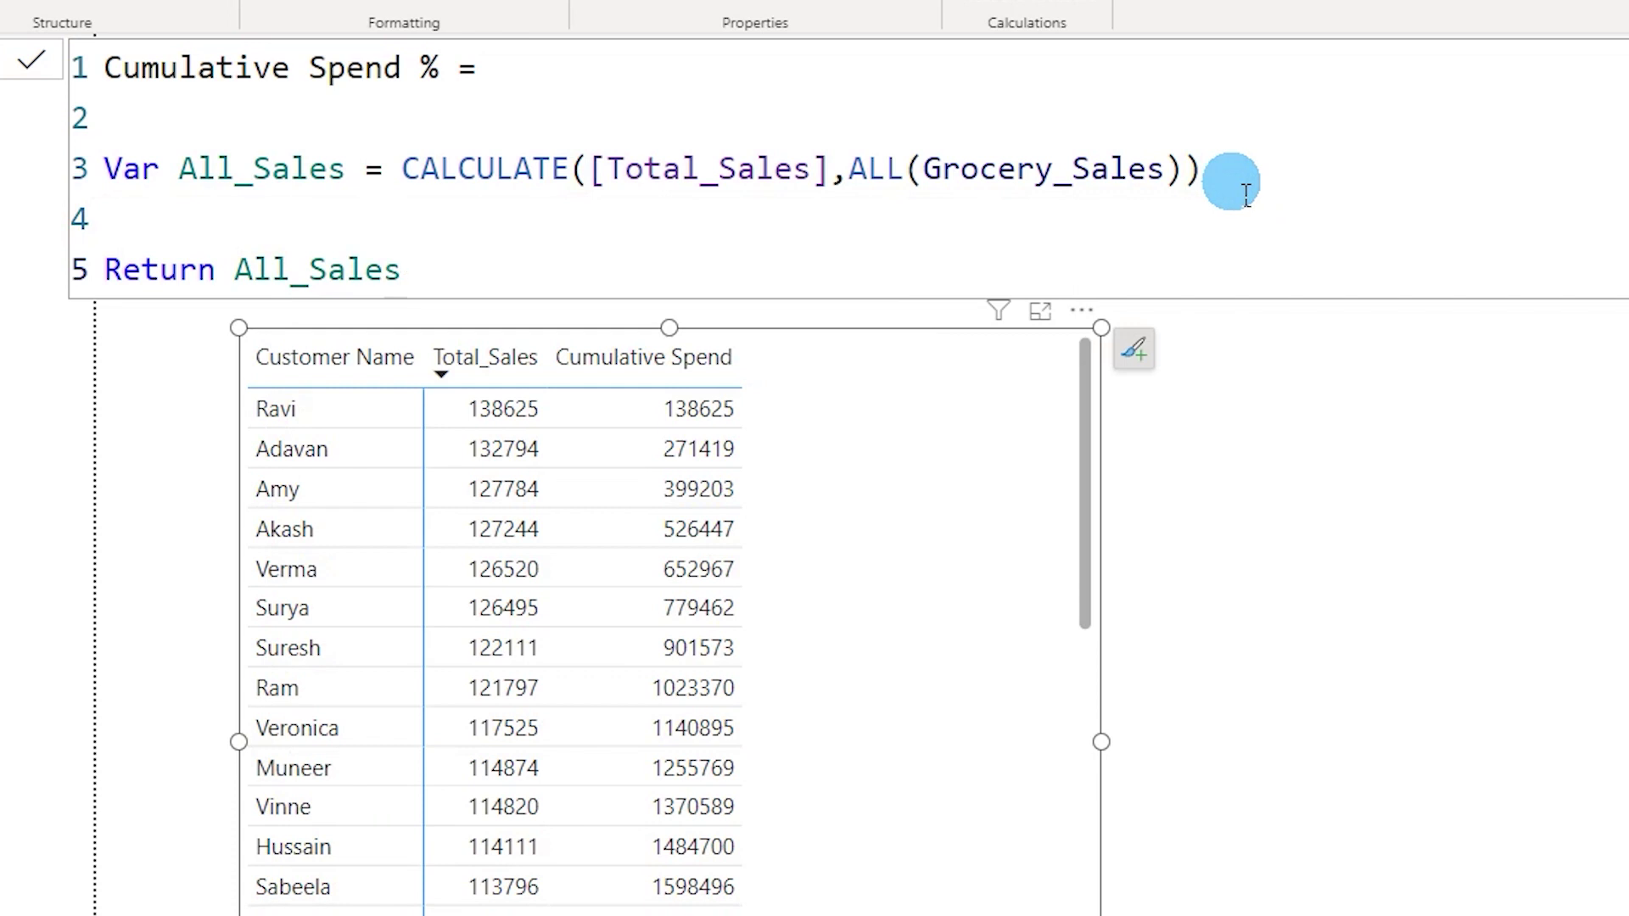
{"action": "left_click", "coordinate": [25, 67]}
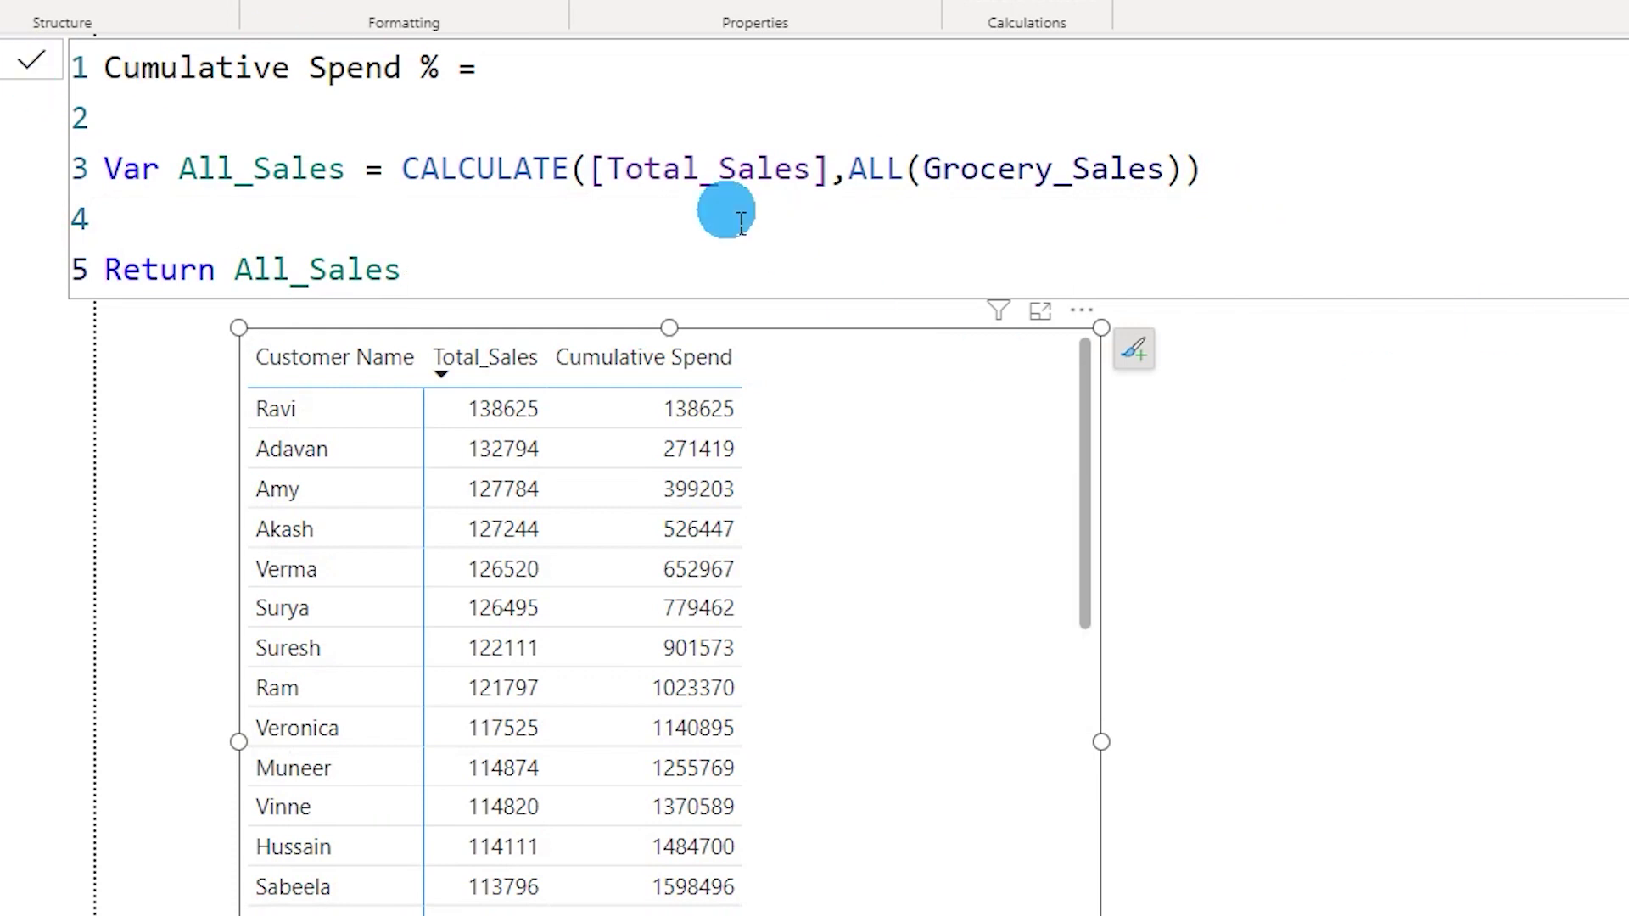
Add the Cumulative Spend % measure to the customer table and check its values down to the Total row
{"action": "left_click_drag", "start_coordinate": [1620, 585], "coordinate": [919, 520]}
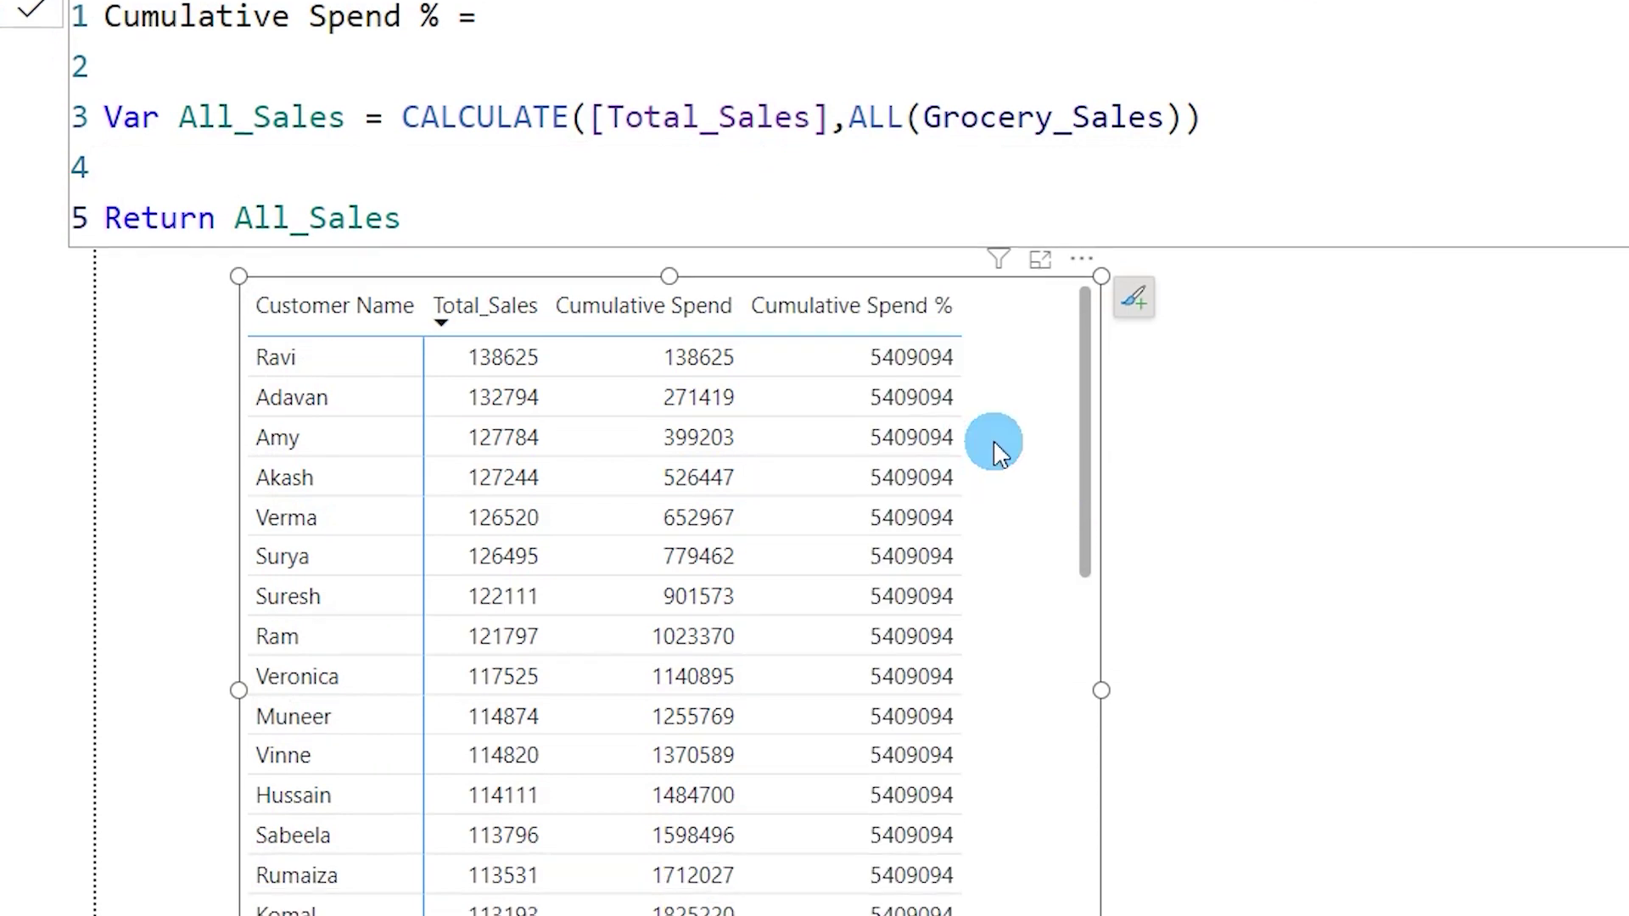
{"action": "scroll", "coordinate": [909, 433], "scroll_direction": "down", "scroll_amount": 1}
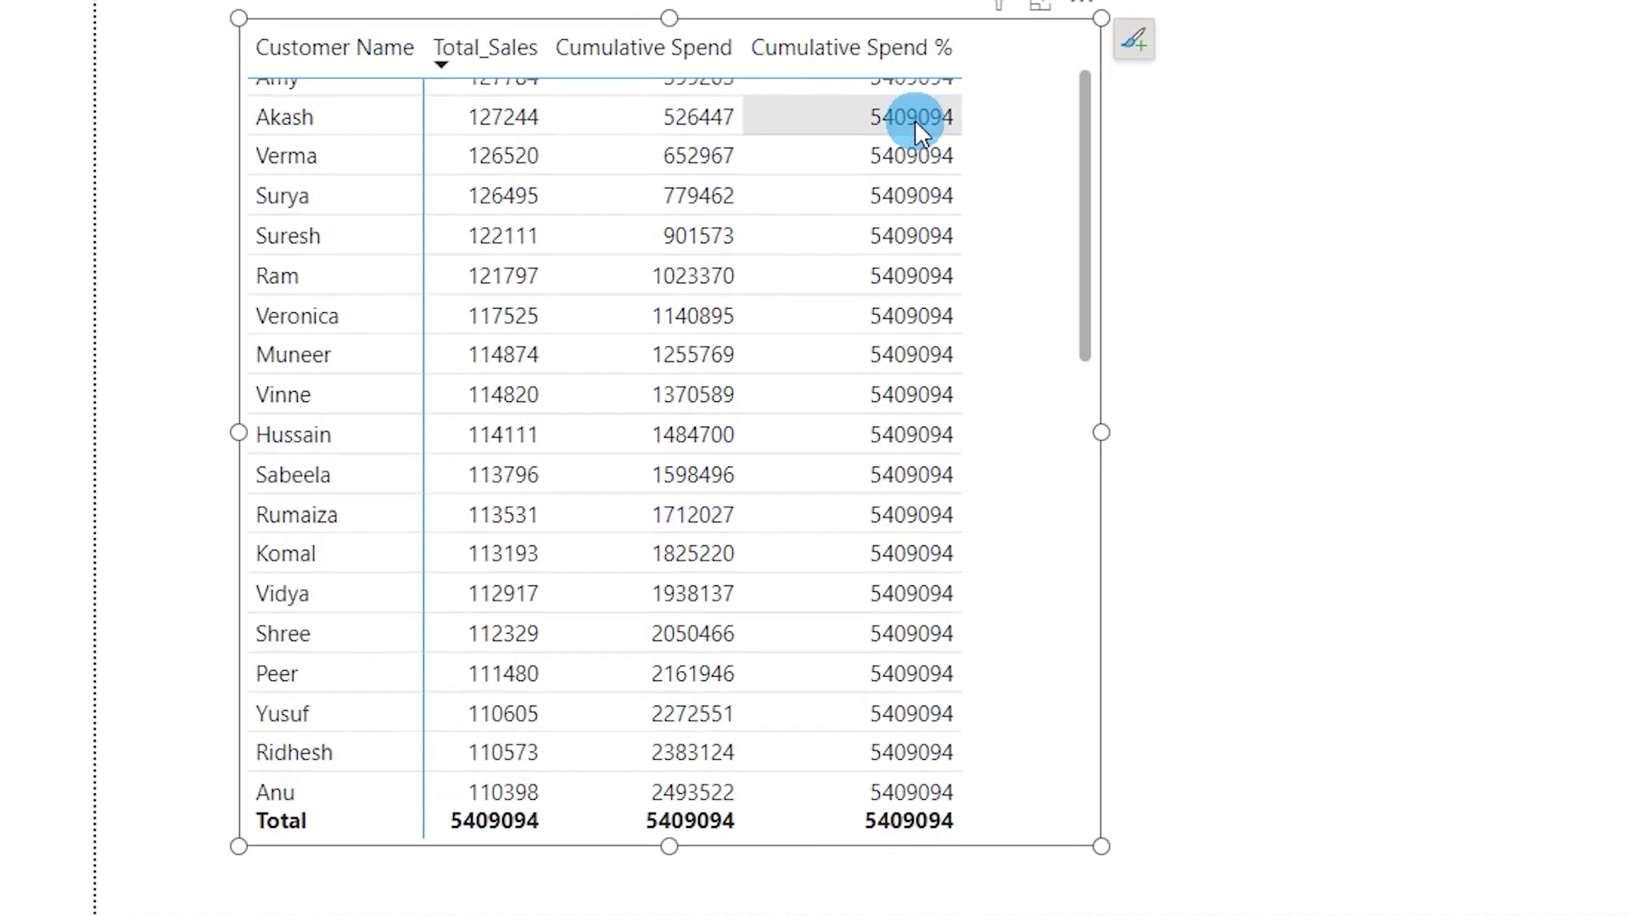
Replace the returned value in the Cumulative Spend % formula with a DIVIDE function whose numerator is [Cumulative Spend]
{"action": "scroll", "coordinate": [915, 120], "scroll_direction": "down", "scroll_amount": 1}
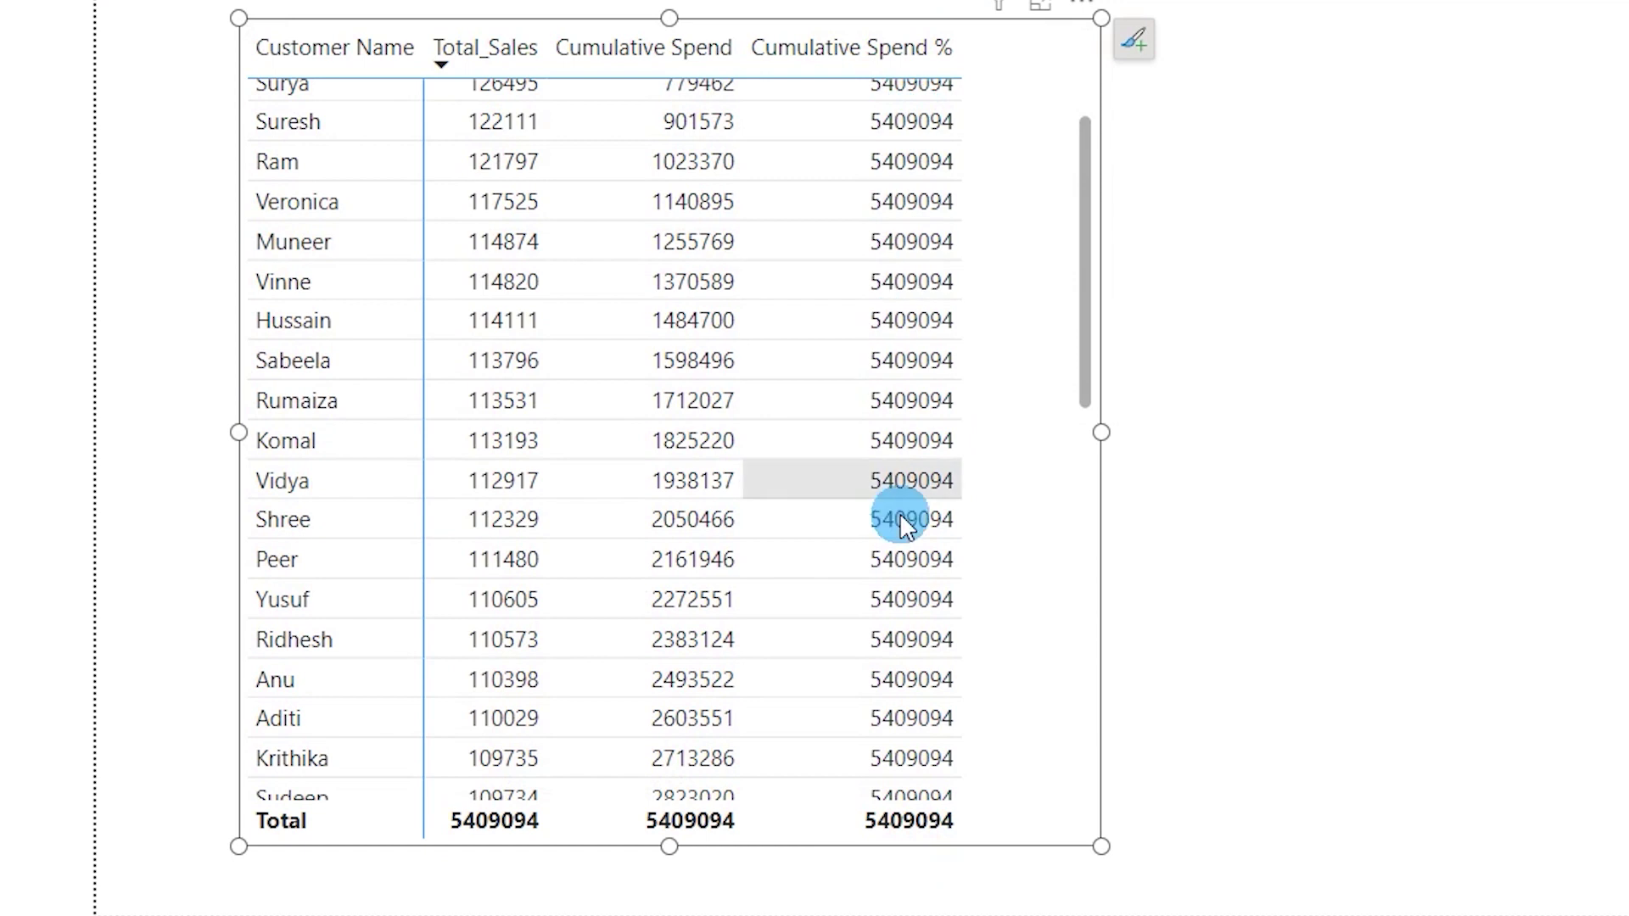
{"action": "scroll", "coordinate": [925, 310], "scroll_direction": "up", "scroll_amount": 3}
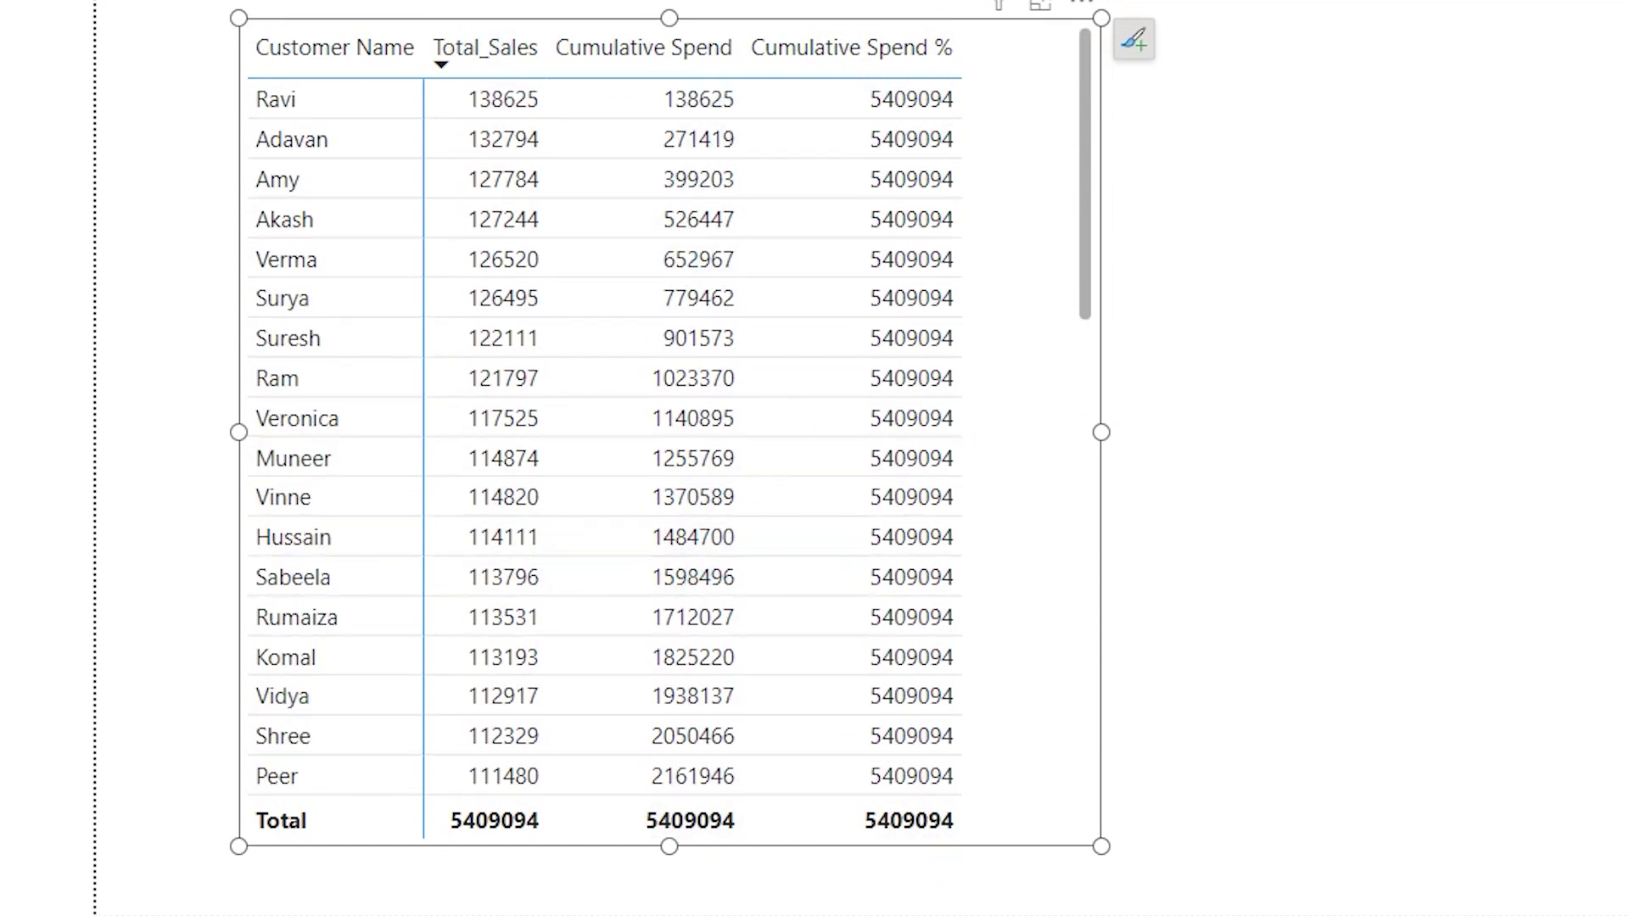
{"action": "double_click", "coordinate": [237, 247]}
{"action": "type", "text": "Div"}
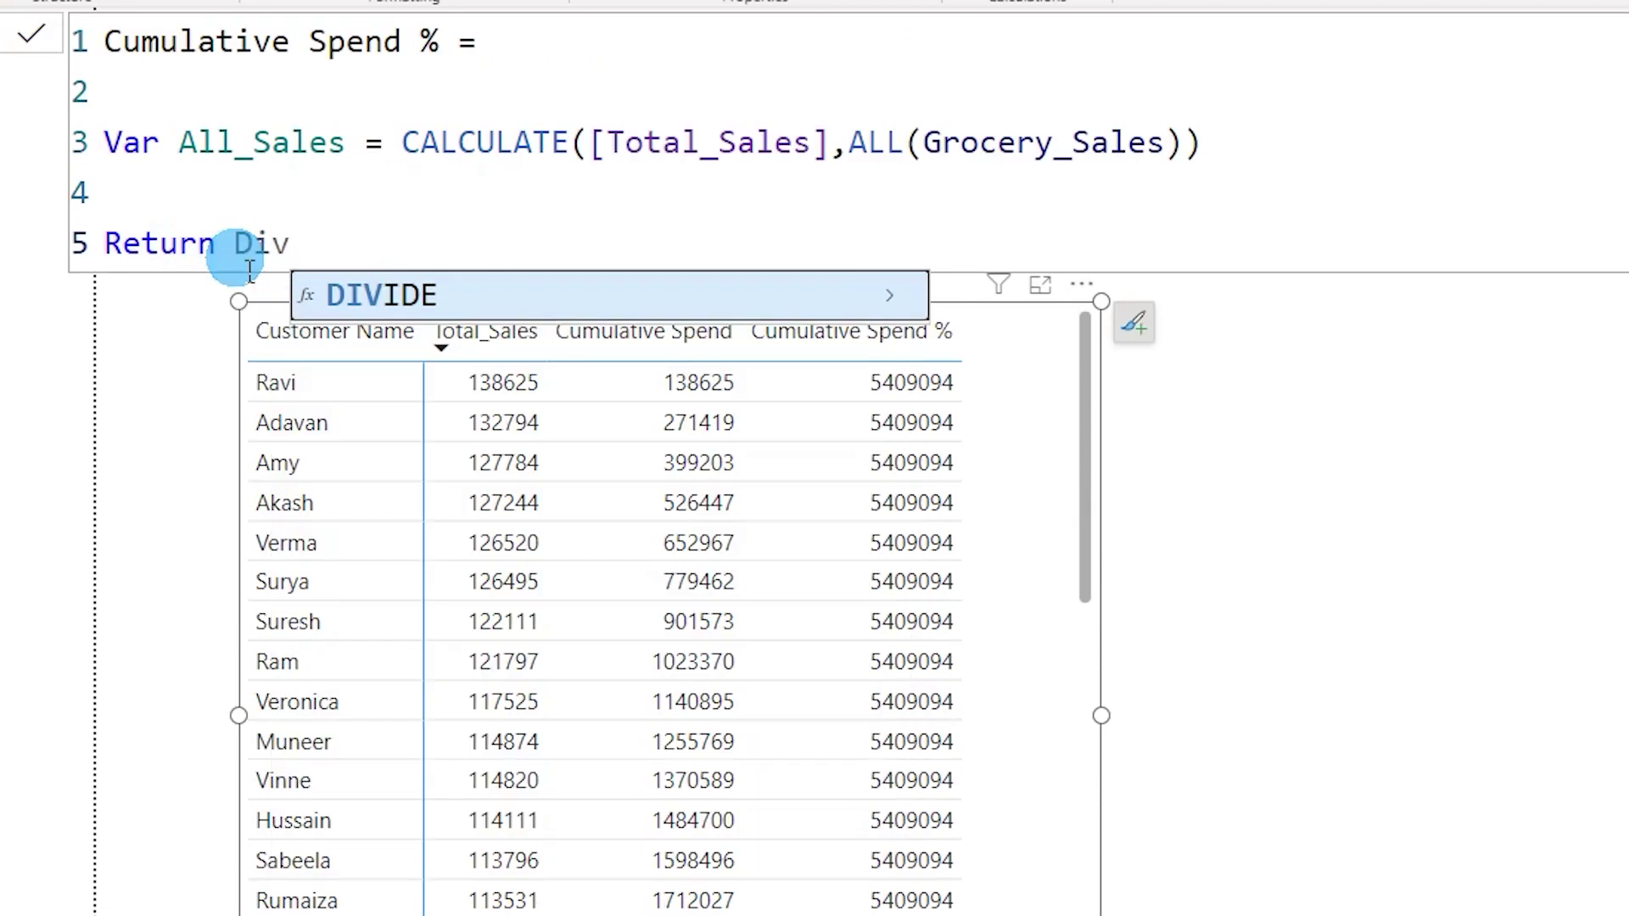
{"action": "key", "text": "Tab"}
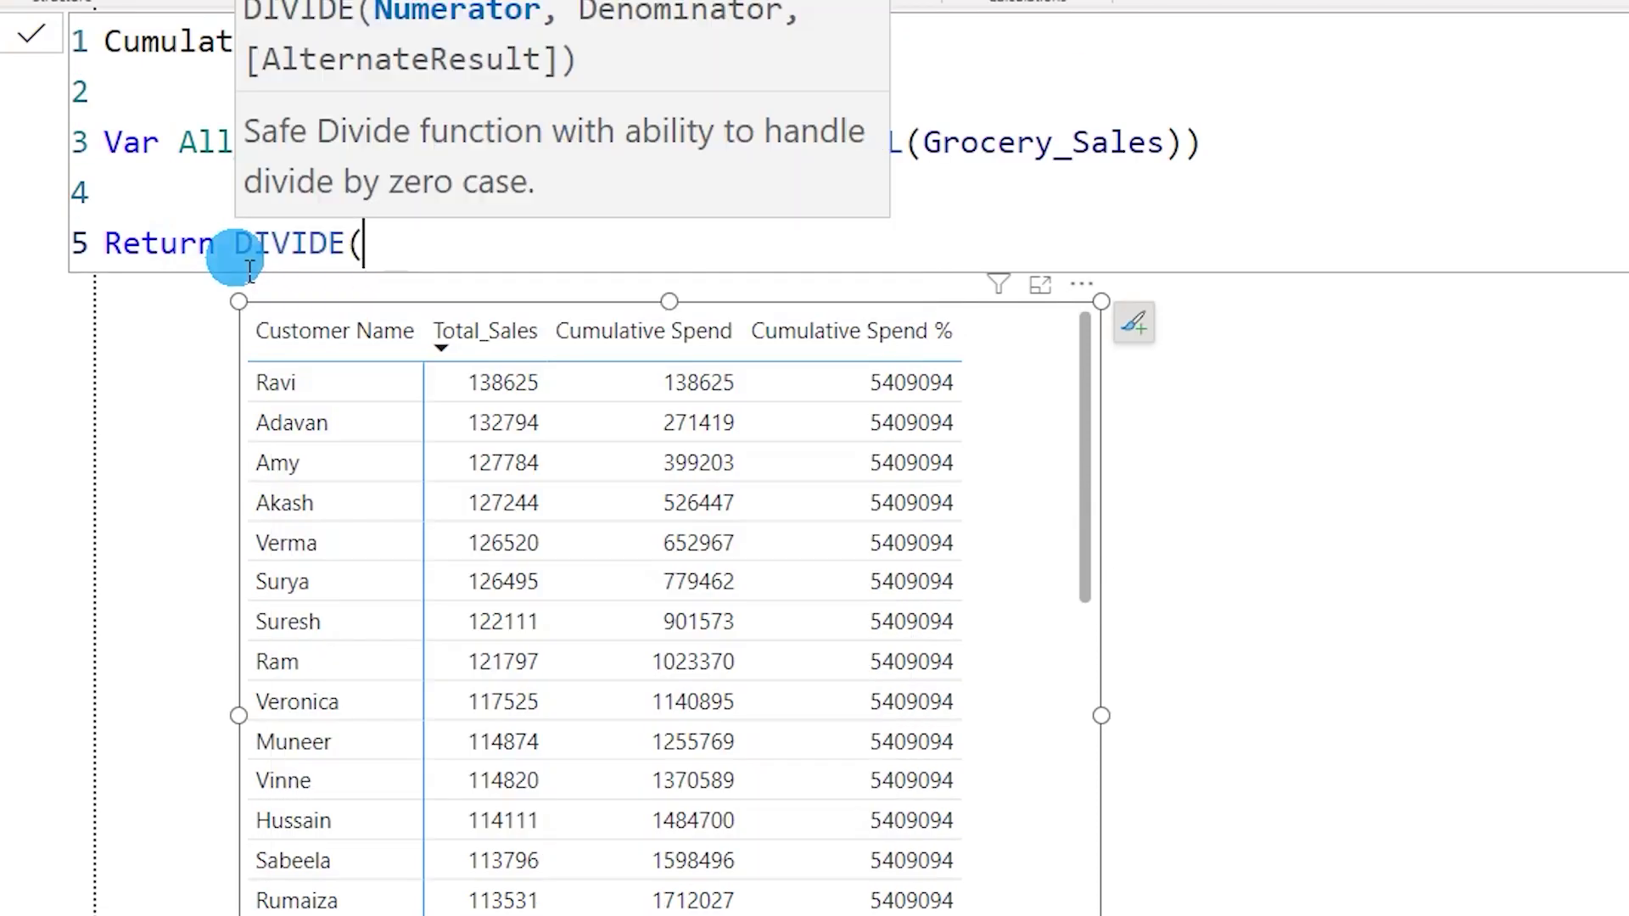
{"action": "type", "text": "Cum"}
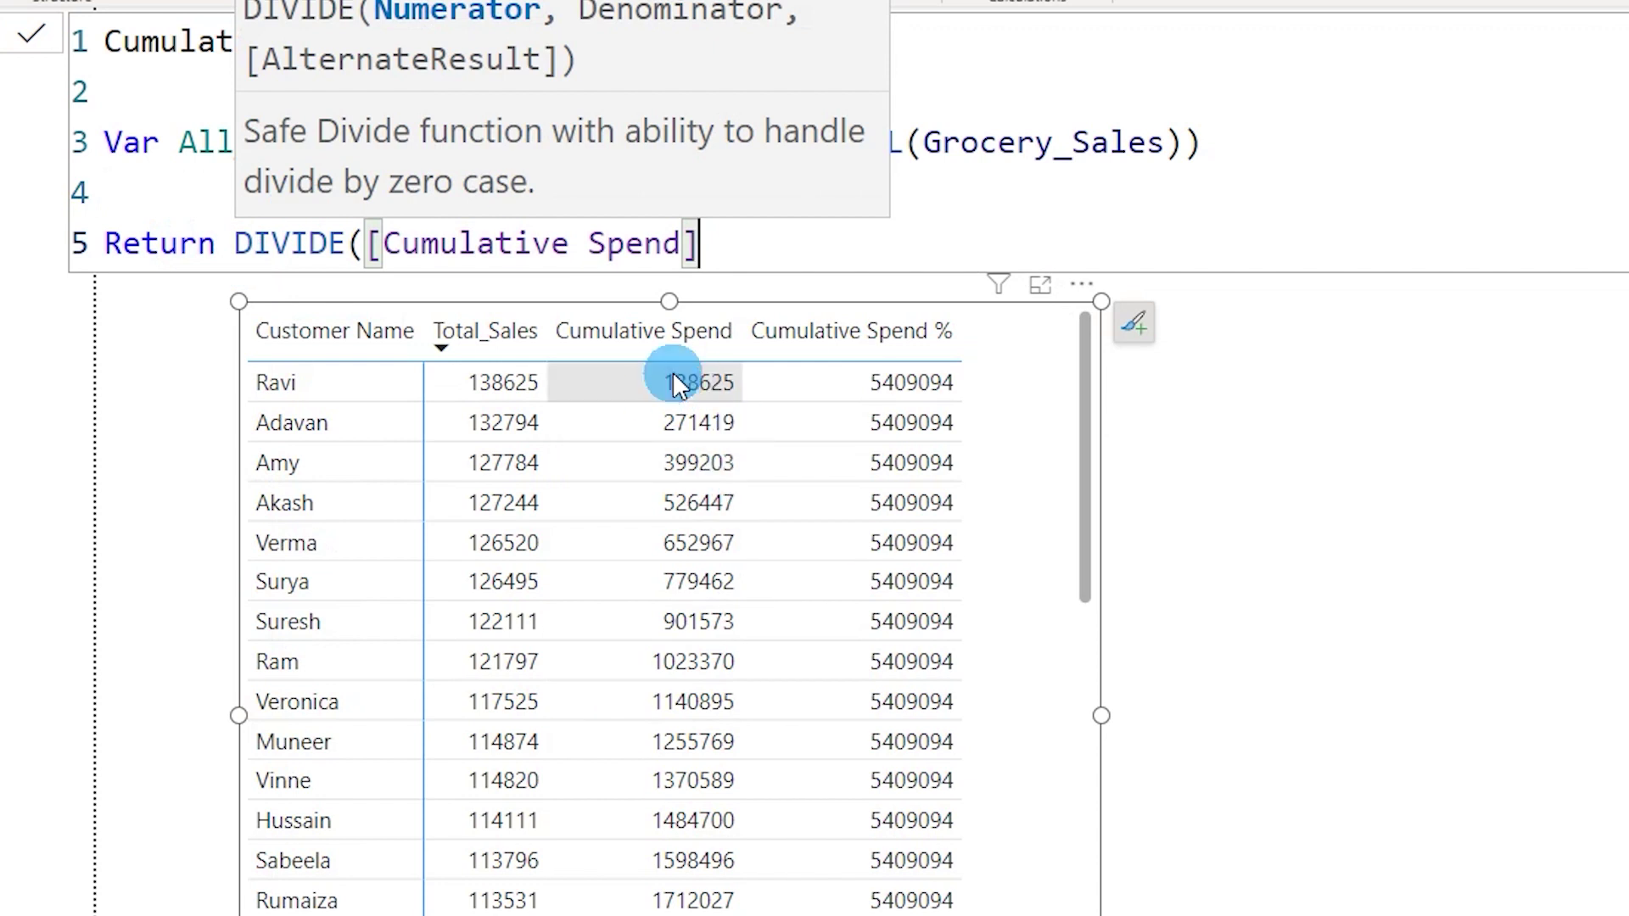
{"action": "type", "text": ","}
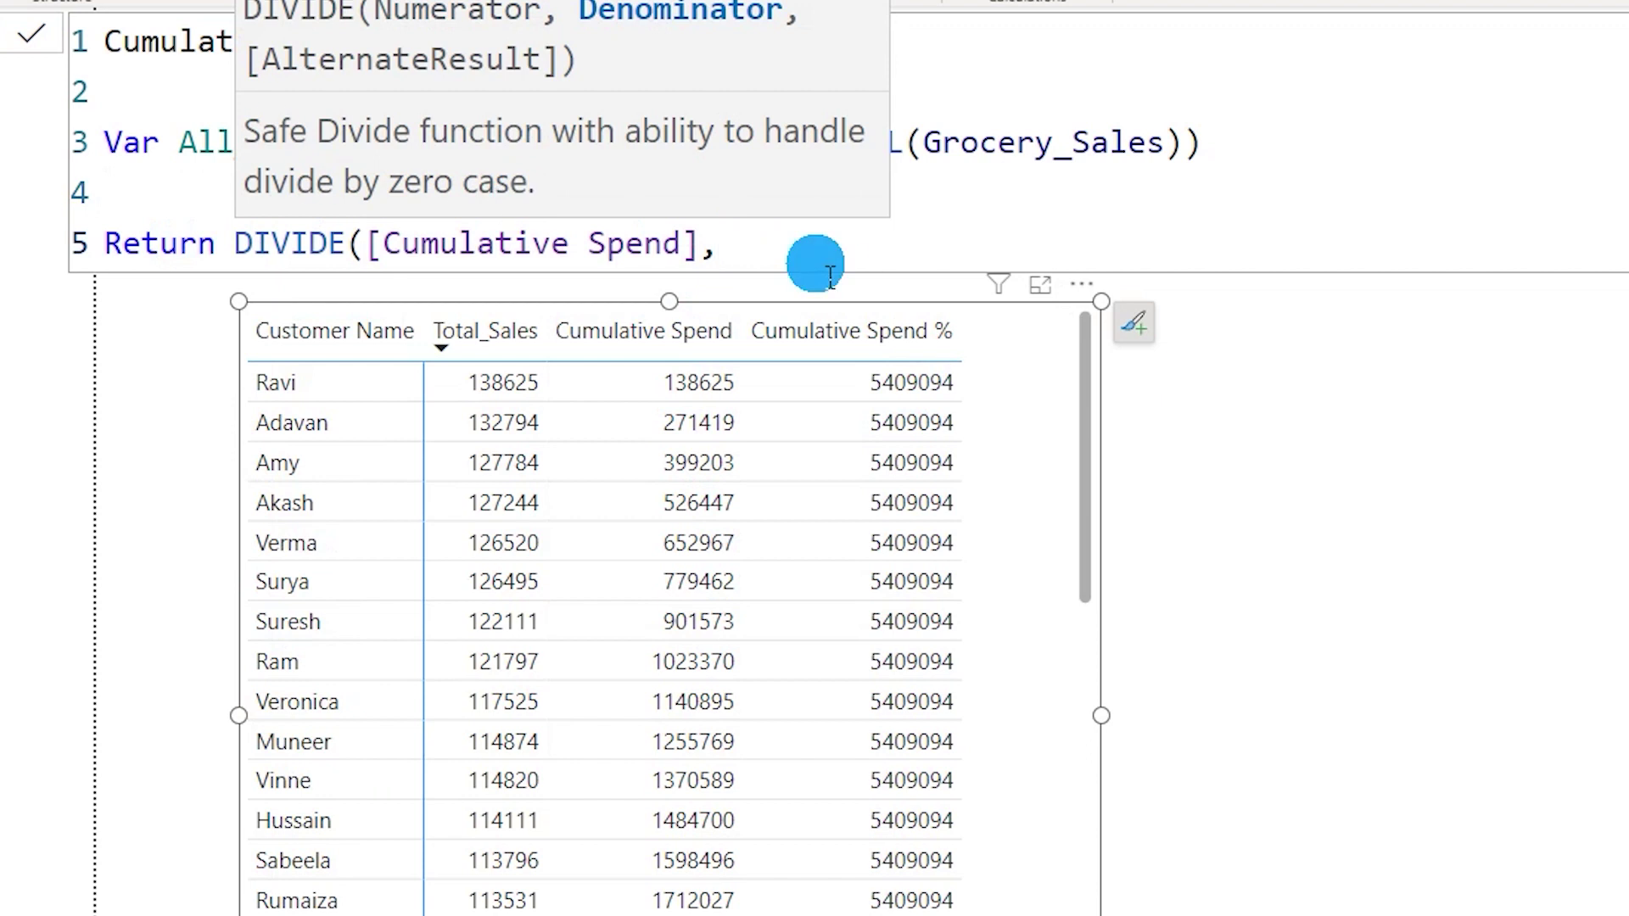
Complete the DIVIDE function with All_Sales as the denominator and commit the Cumulative Spend % measure
{"action": "type", "text": "All"}
{"action": "key", "text": "Tab"}
{"action": "key", "text": "BackSpace"}
{"action": "key", "text": "BackSpace"}
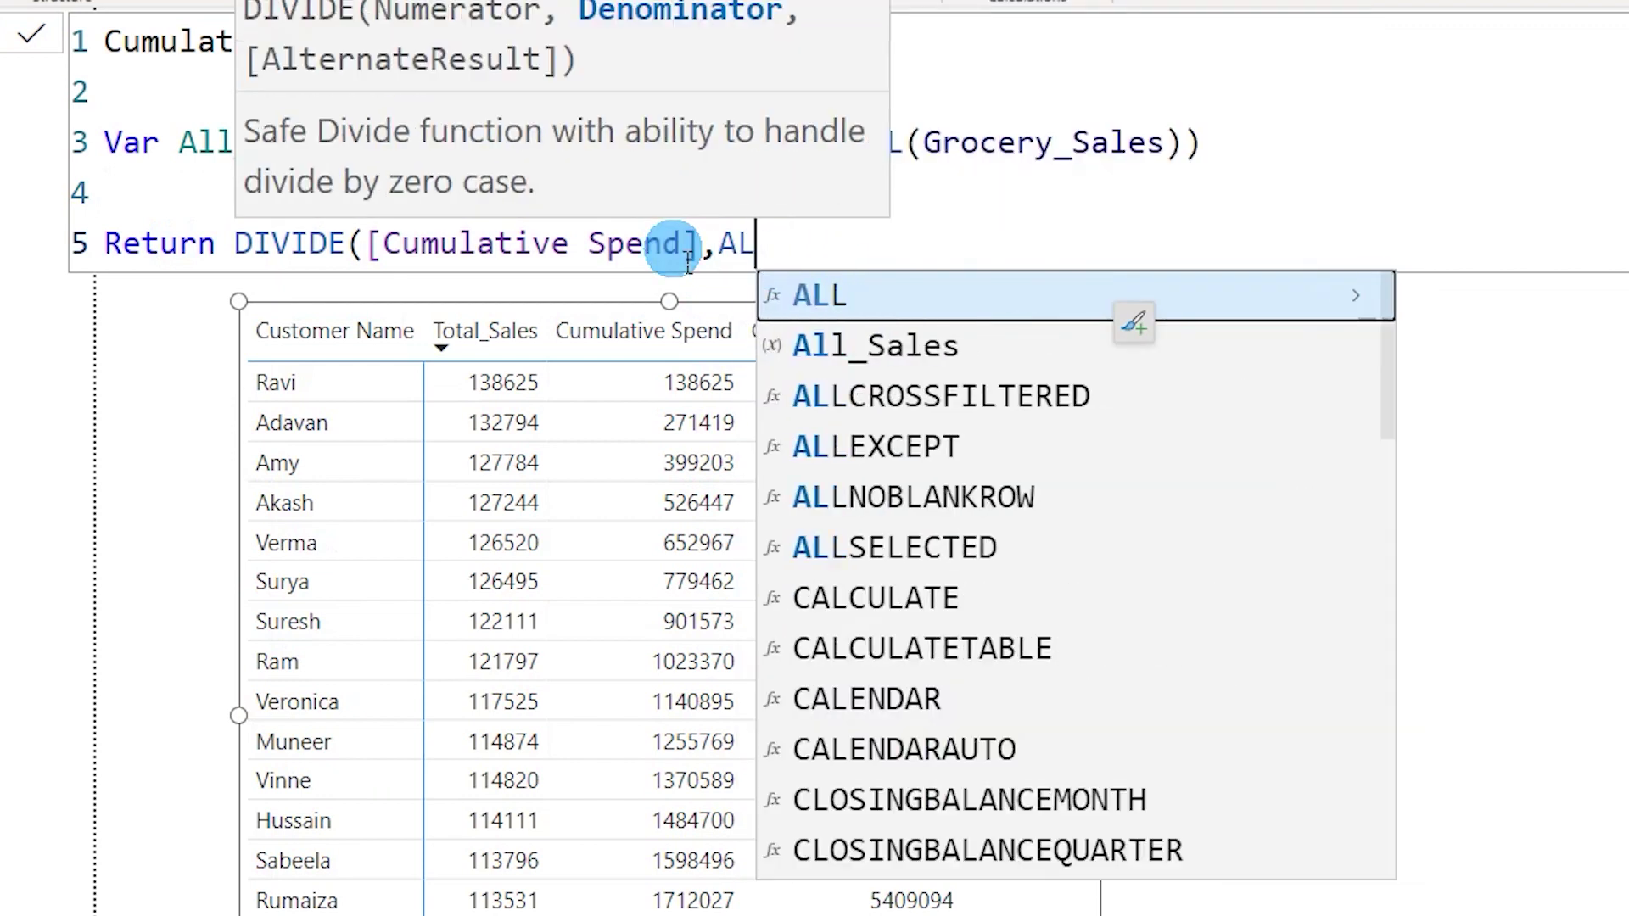
{"action": "key", "text": "Down"}
{"action": "key", "text": "Tab"}
{"action": "left_click", "coordinate": [202, 169]}
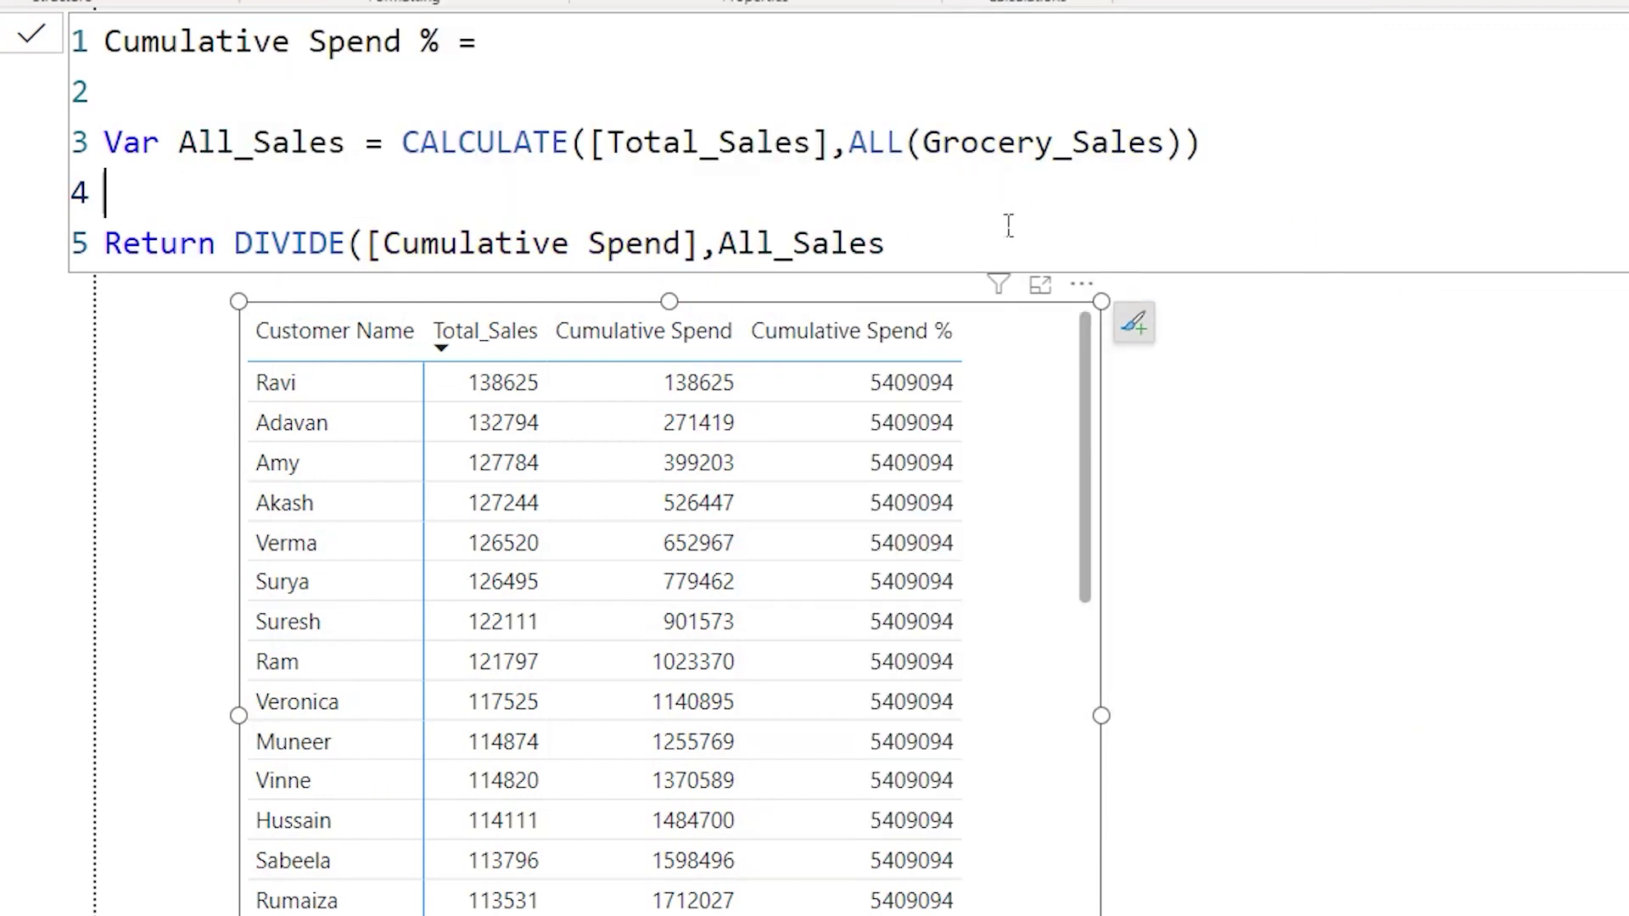
{"action": "double_click", "coordinate": [262, 142]}
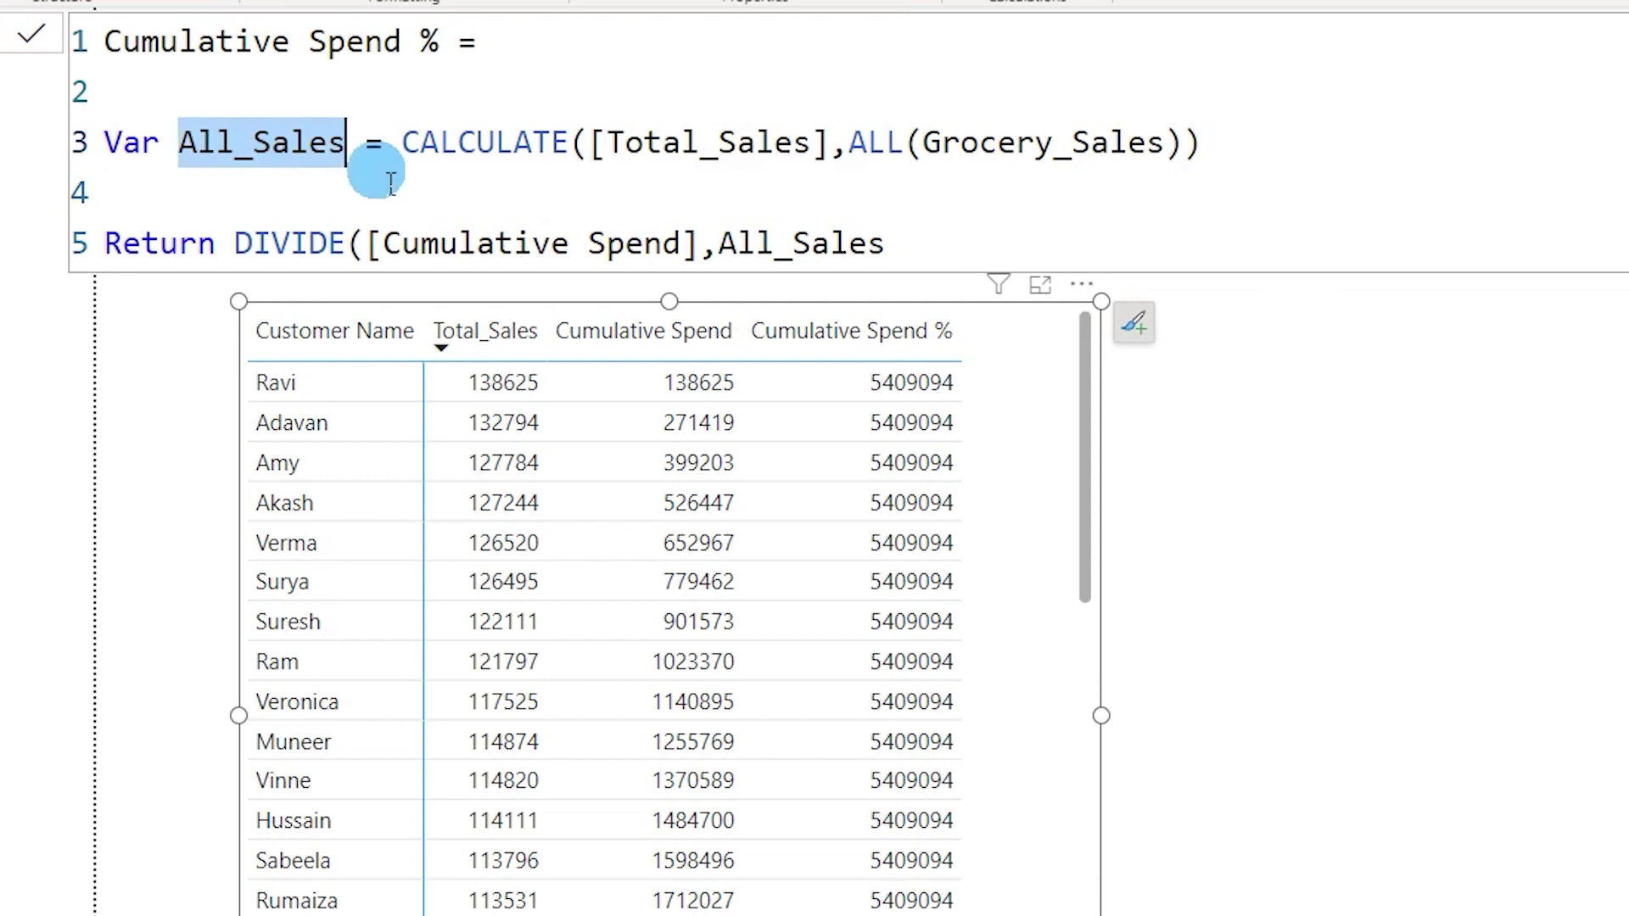
{"action": "left_click", "coordinate": [959, 239]}
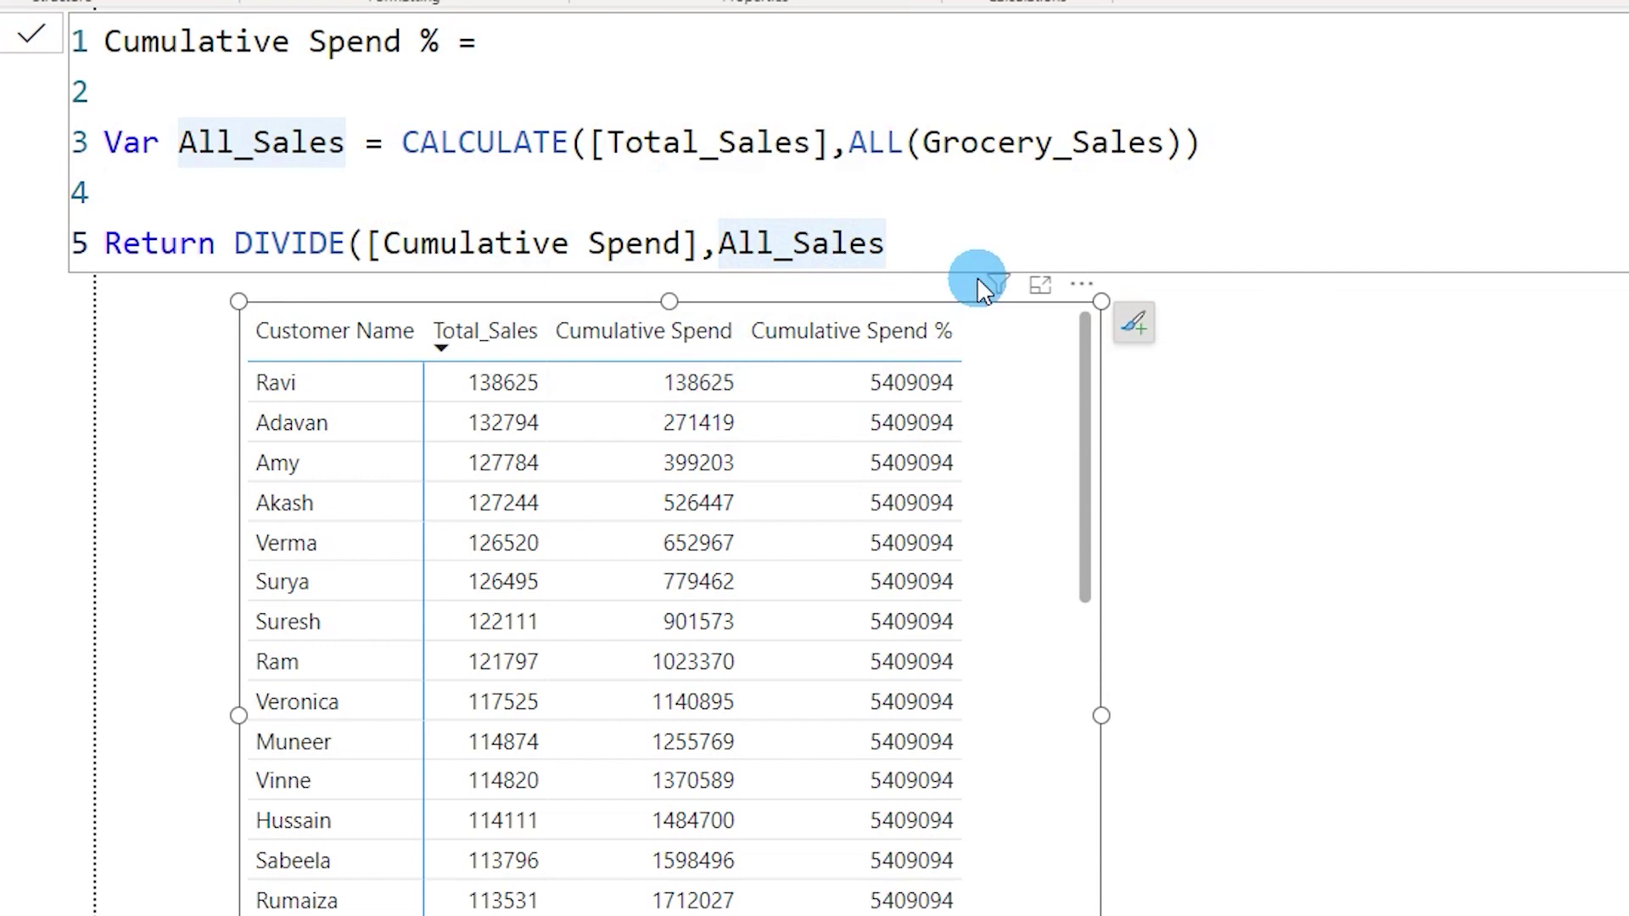
{"action": "type", "text": ")"}
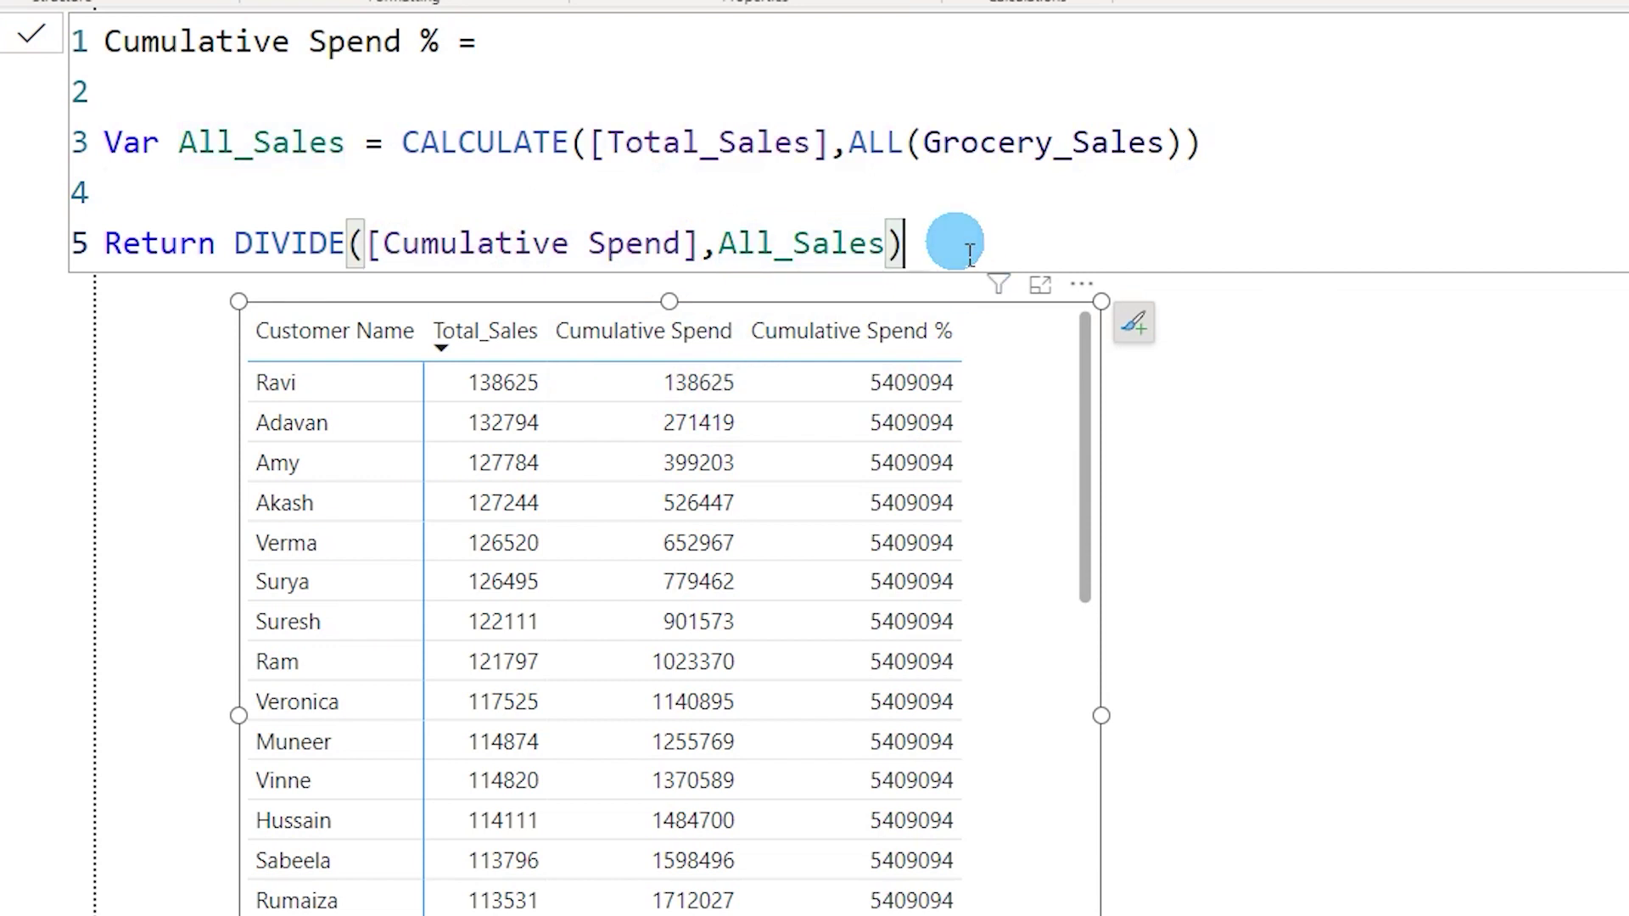
{"action": "key", "text": "Return"}
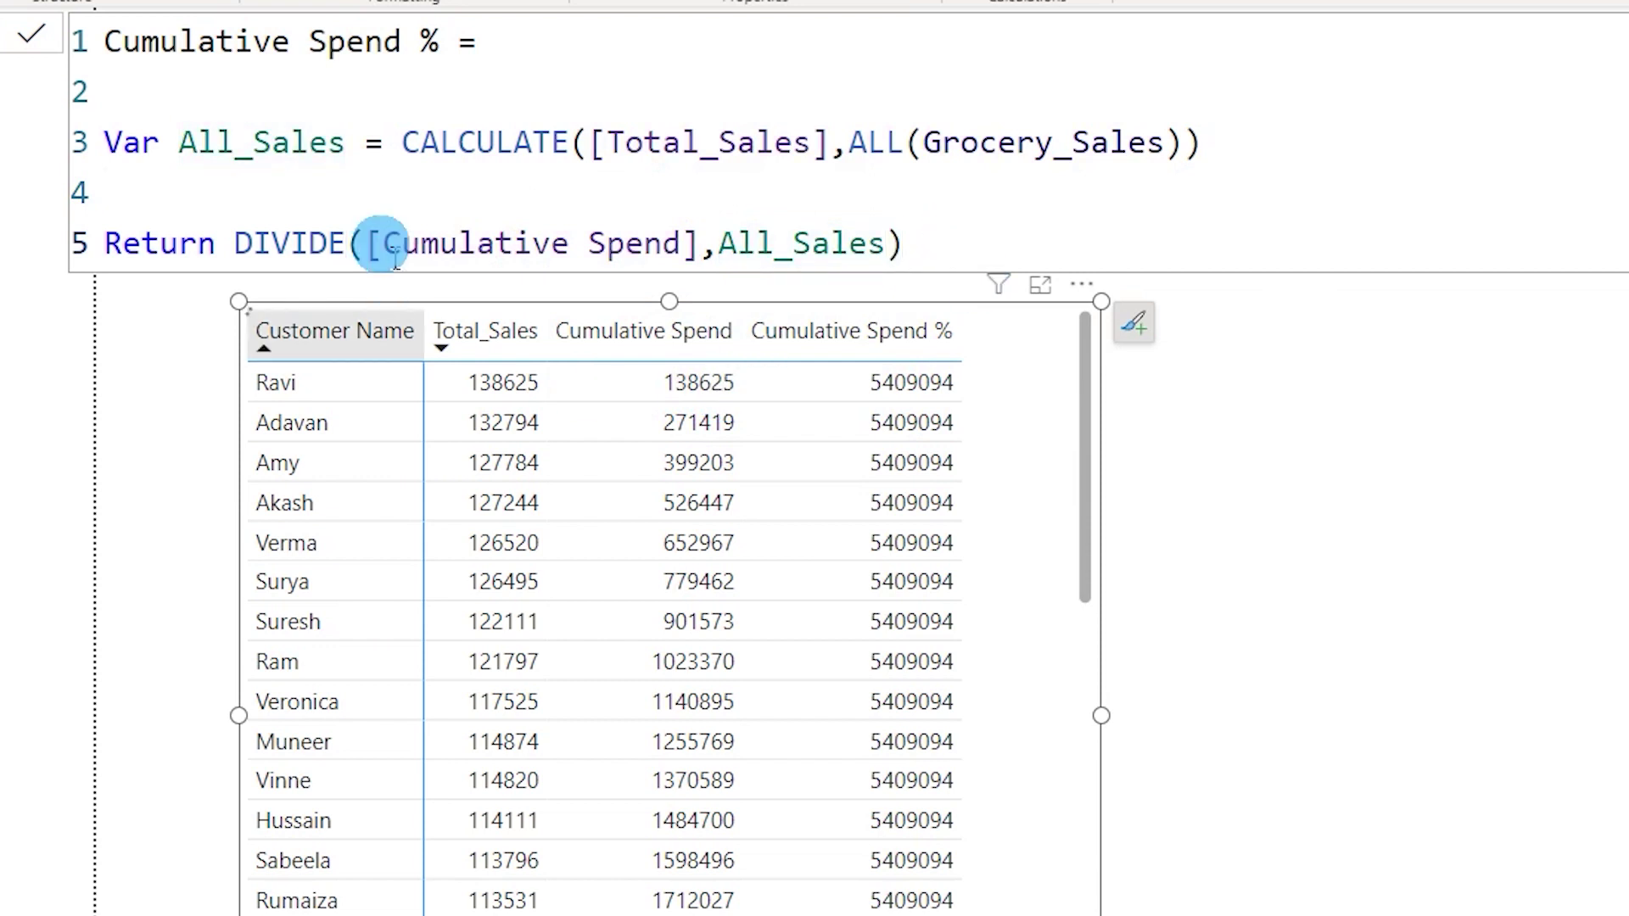
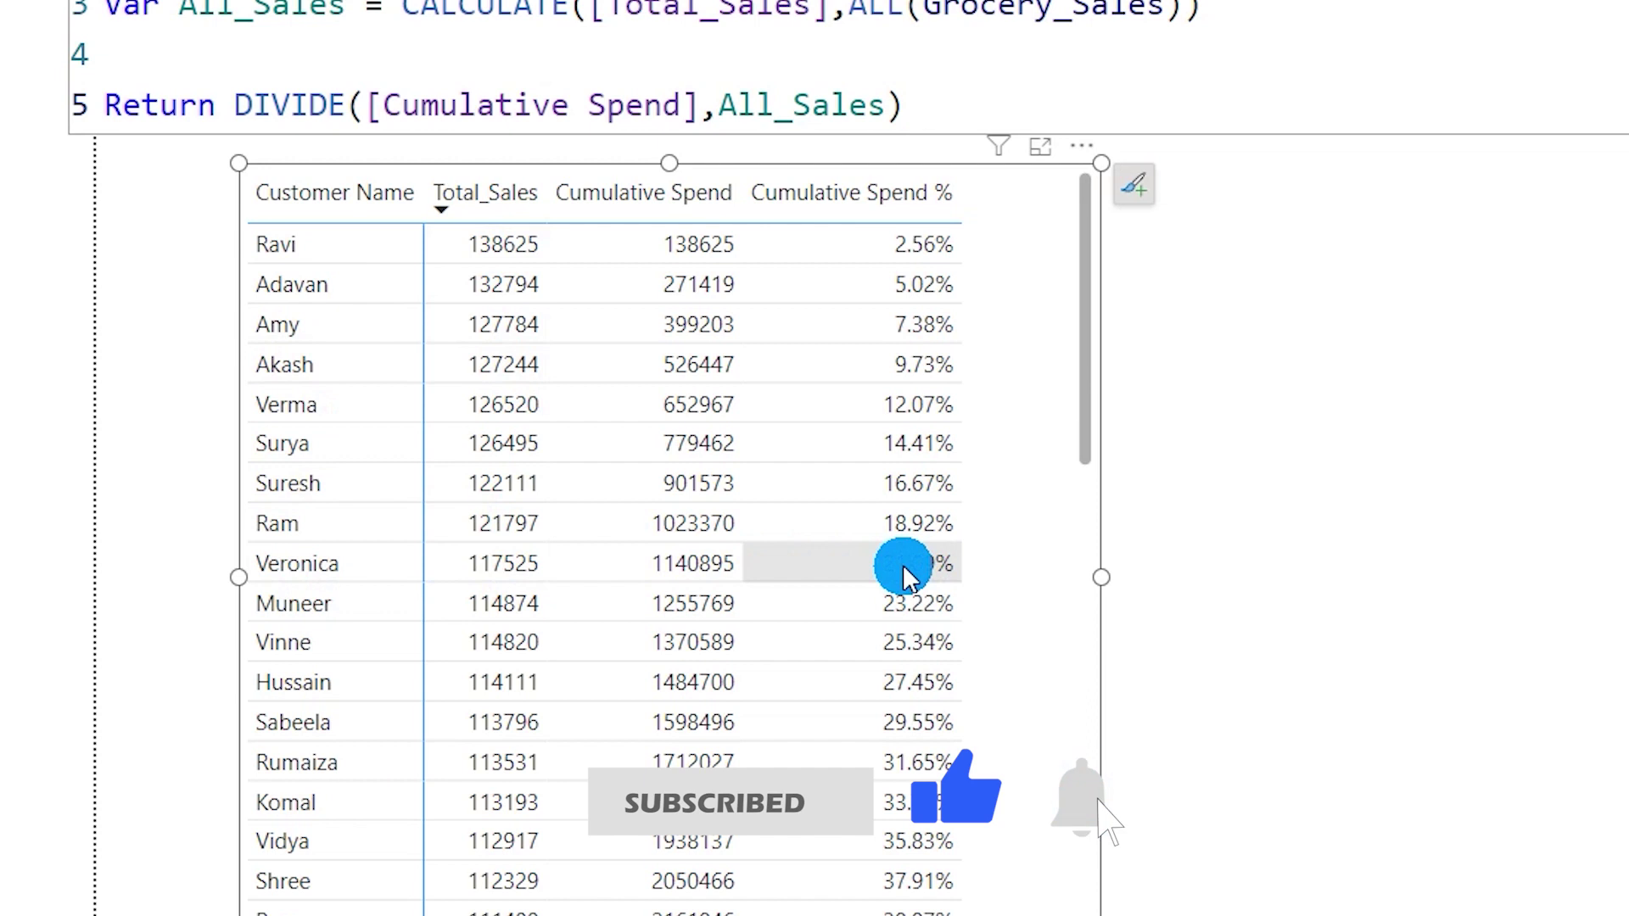
{"action": "scroll", "coordinate": [903, 563], "scroll_direction": "down", "scroll_amount": 2}
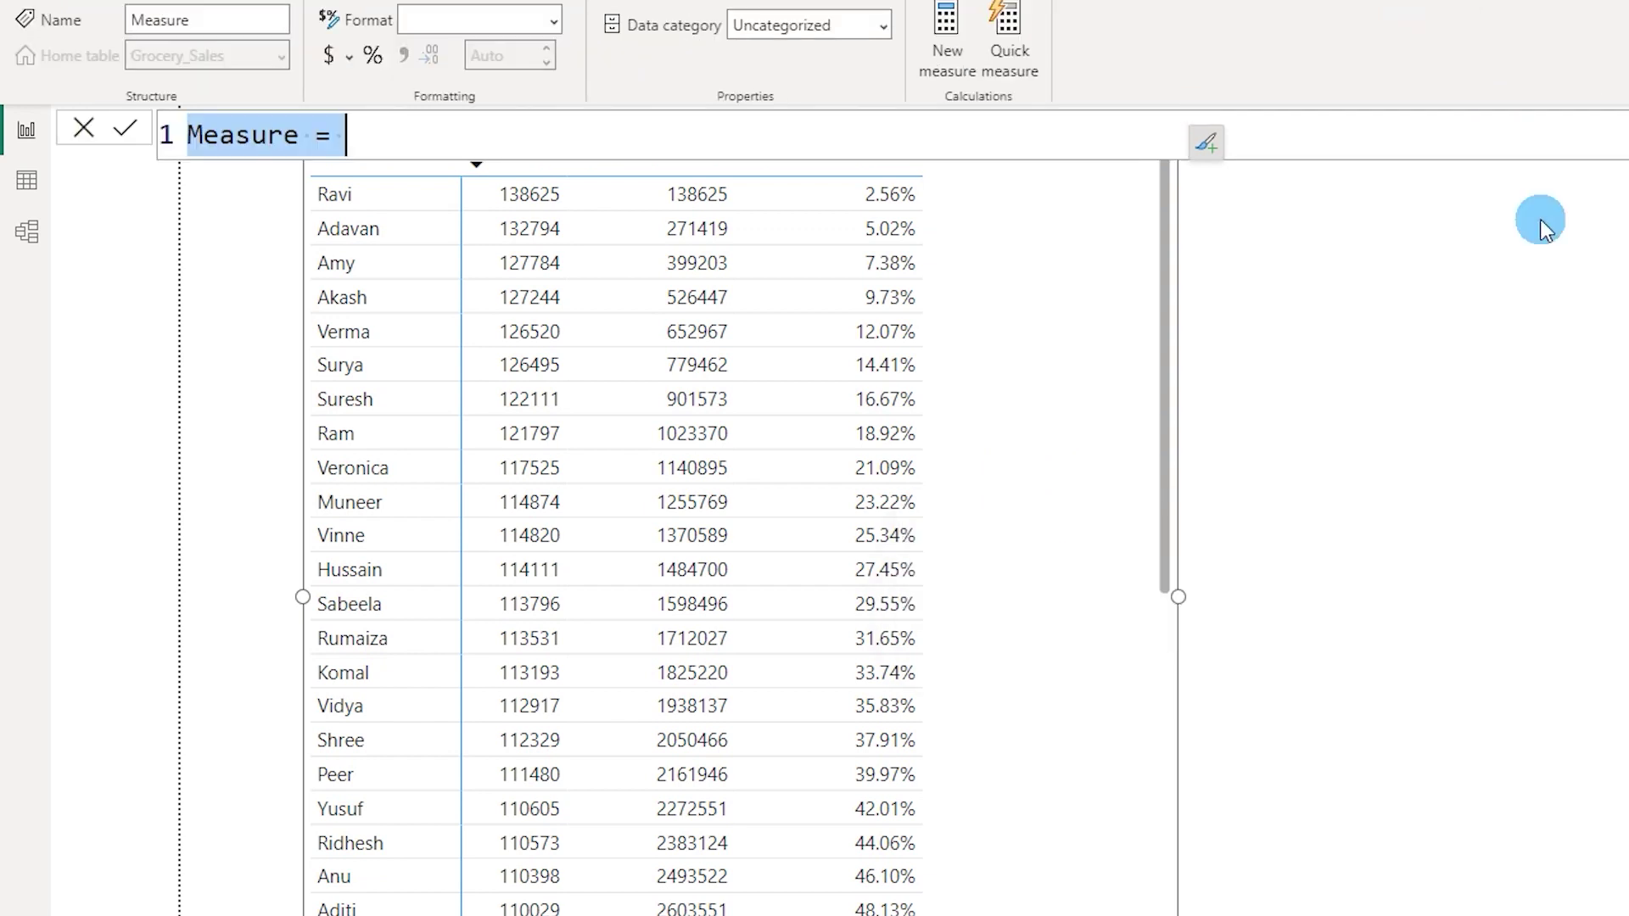
Name the new measure Filter and start an IF function with [Cumulative Spend %] in its logical test
{"action": "double_click", "coordinate": [252, 157]}
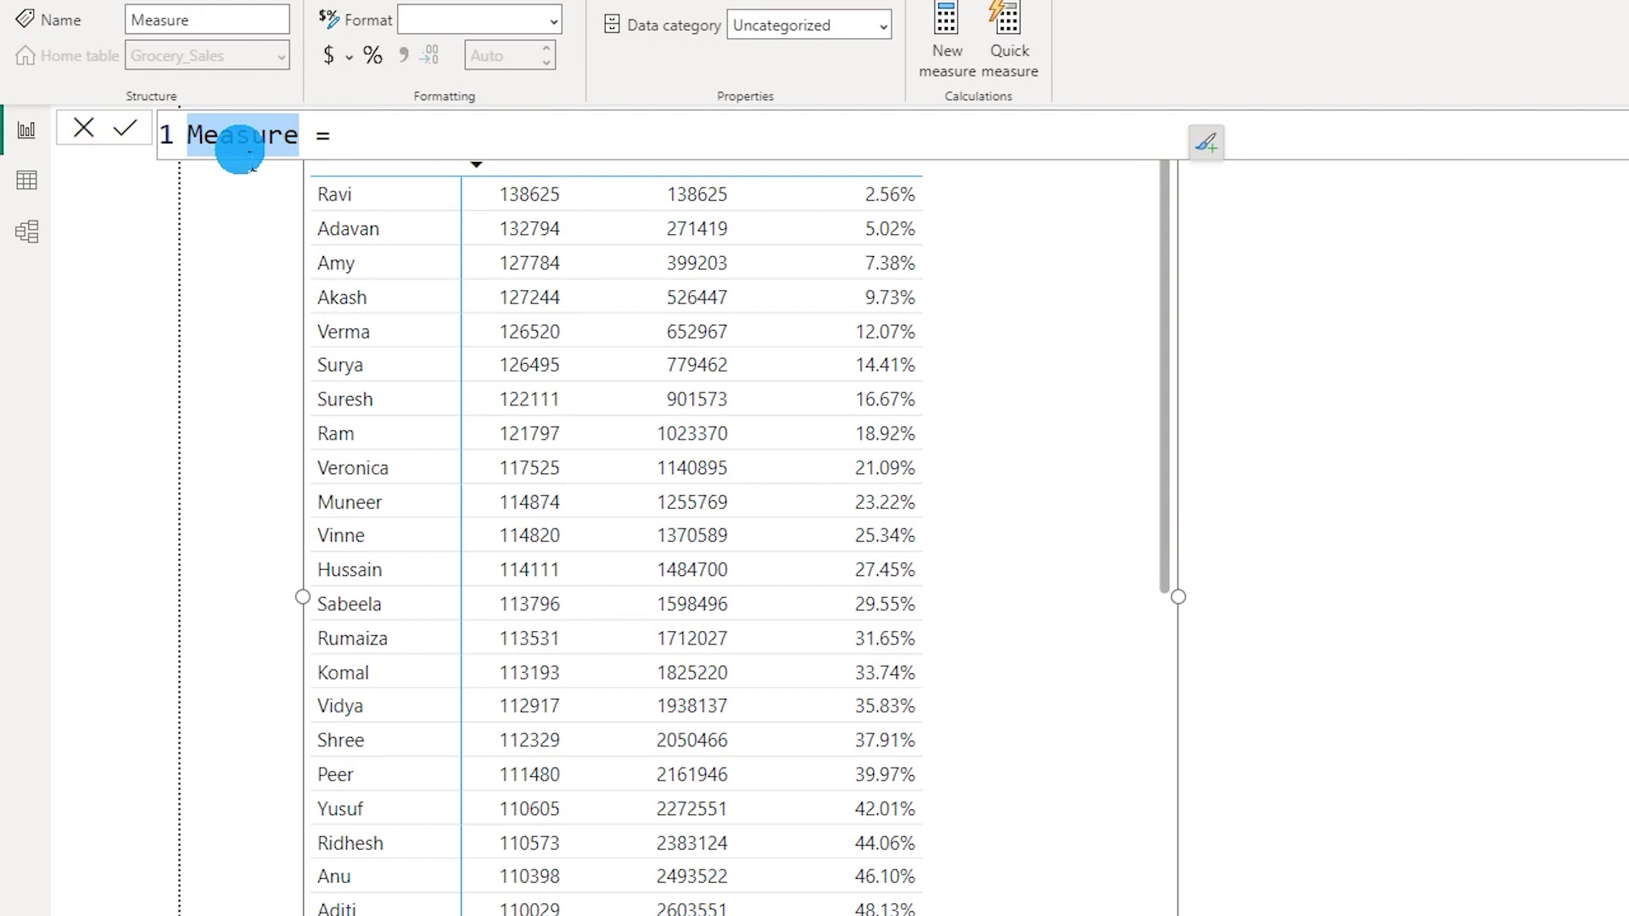
{"action": "type", "text": "Filter  = "}
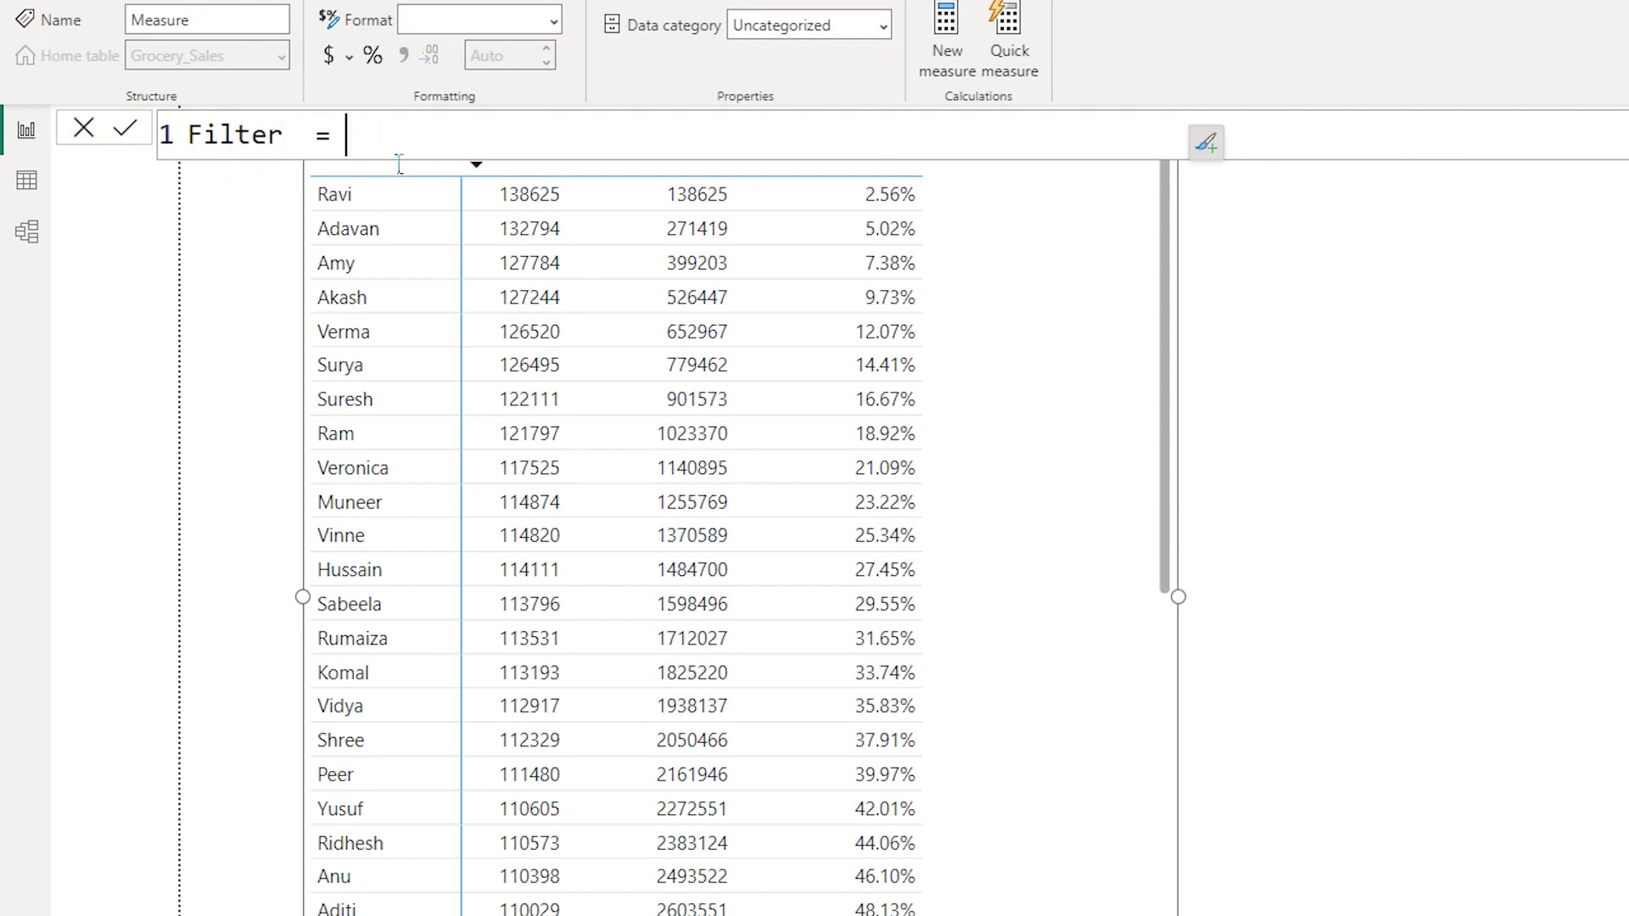
{"action": "type", "text": "I"}
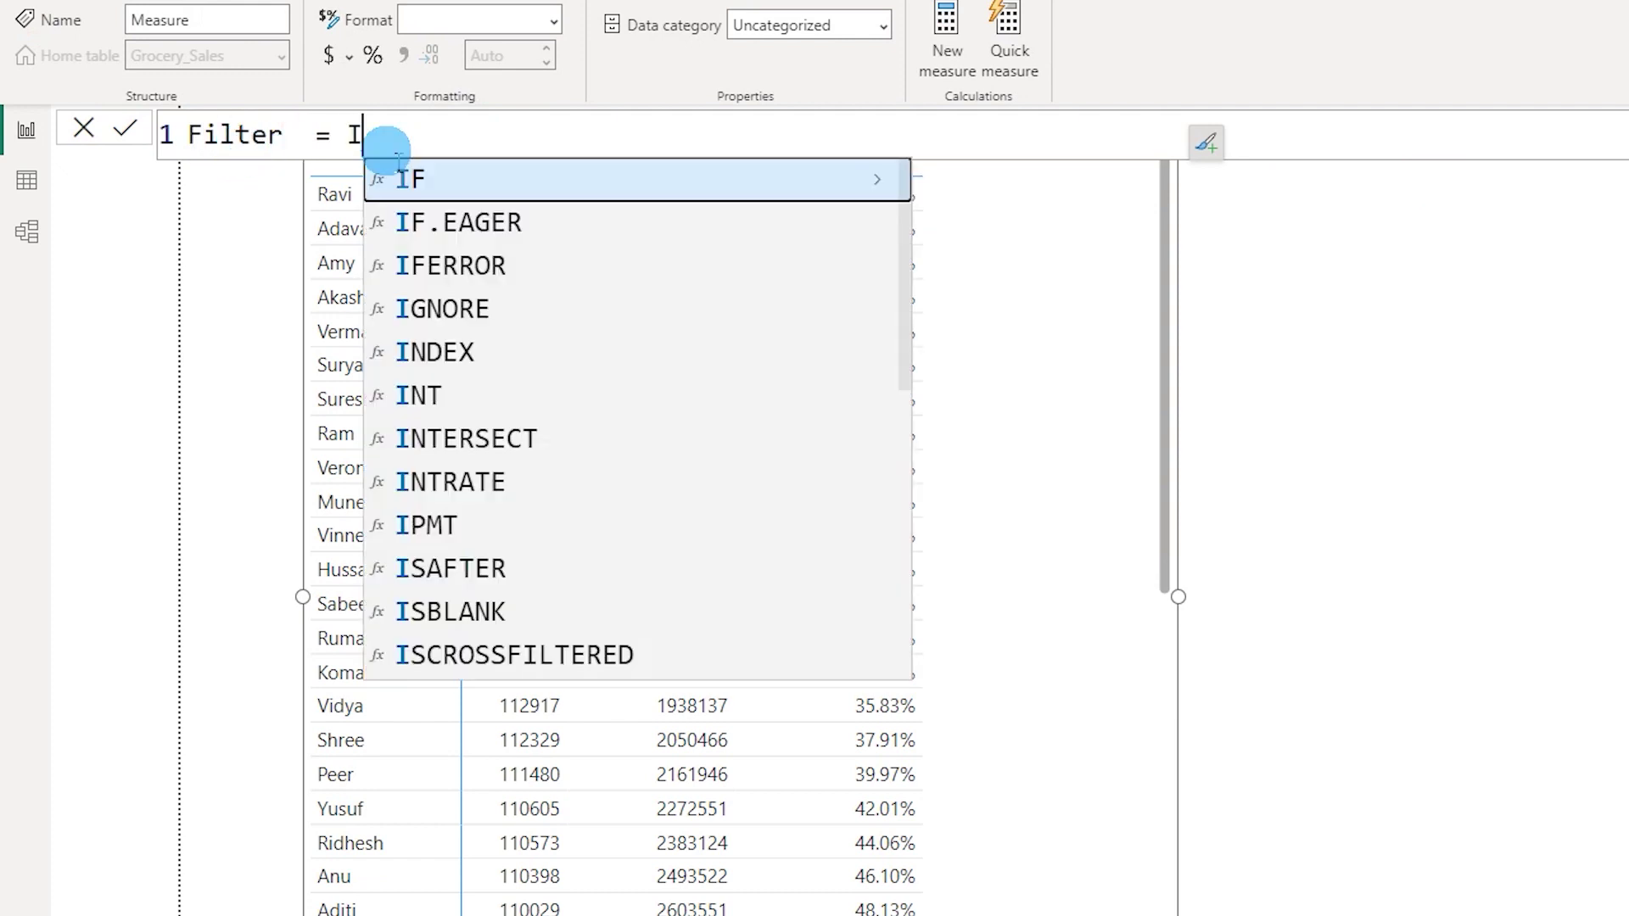
{"action": "type", "text": "F([Cum"}
{"action": "key", "text": "Up"}
{"action": "key", "text": "Up"}
{"action": "key", "text": "Tab"}
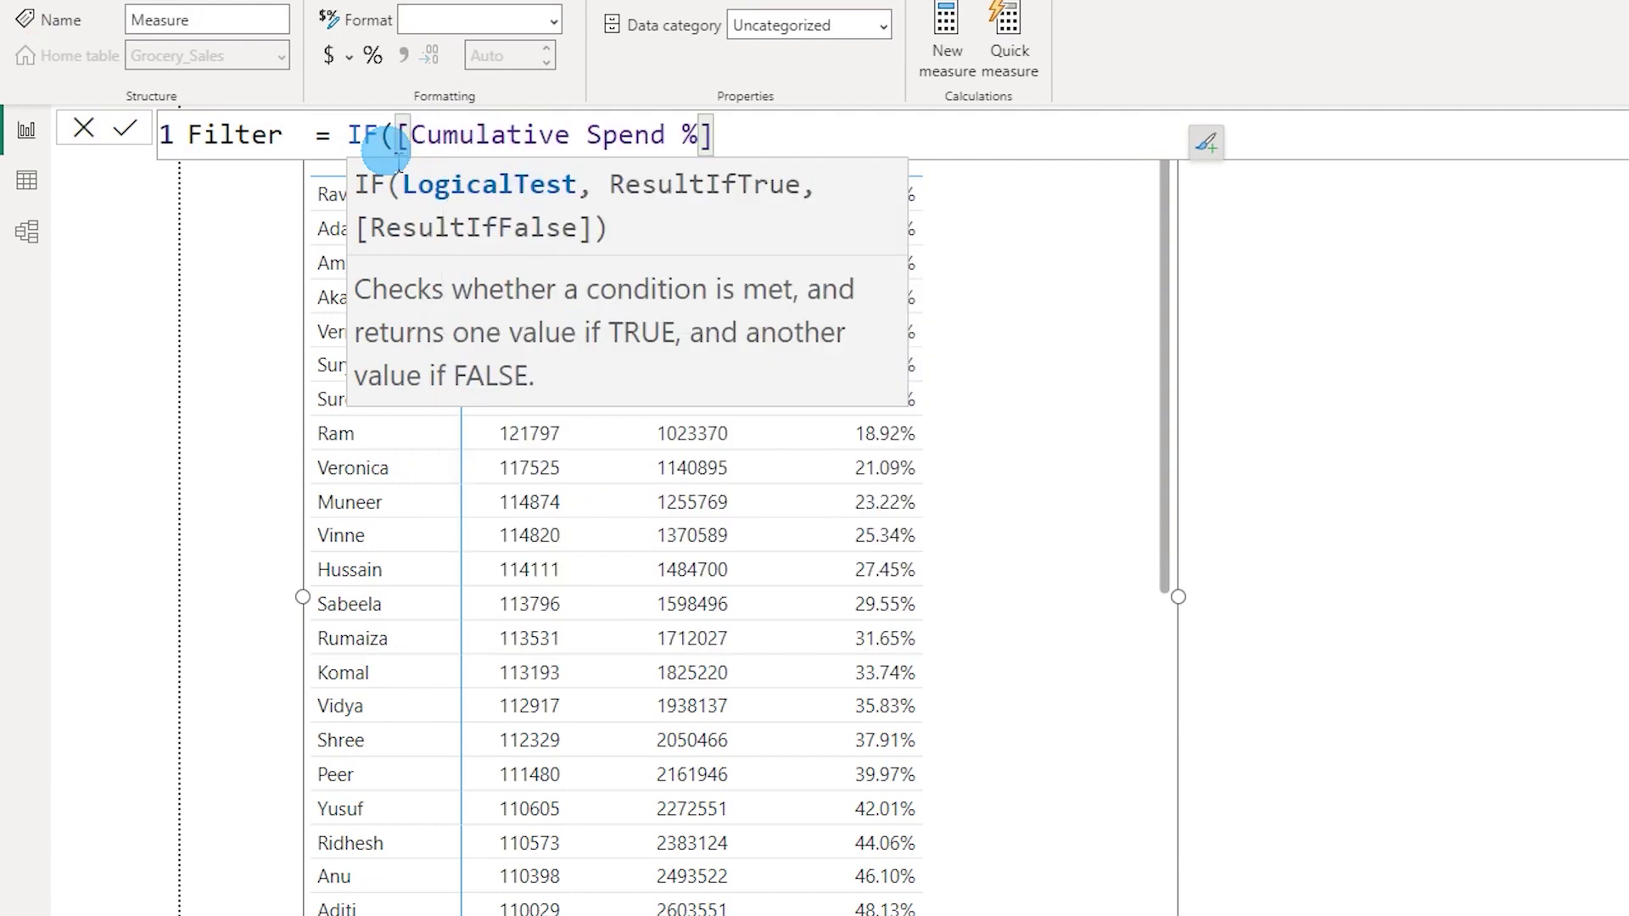
Complete the IF test as <= 0.3, returning "True" or otherwise "False", and commit the Filter measure
{"action": "type", "text": "<"}
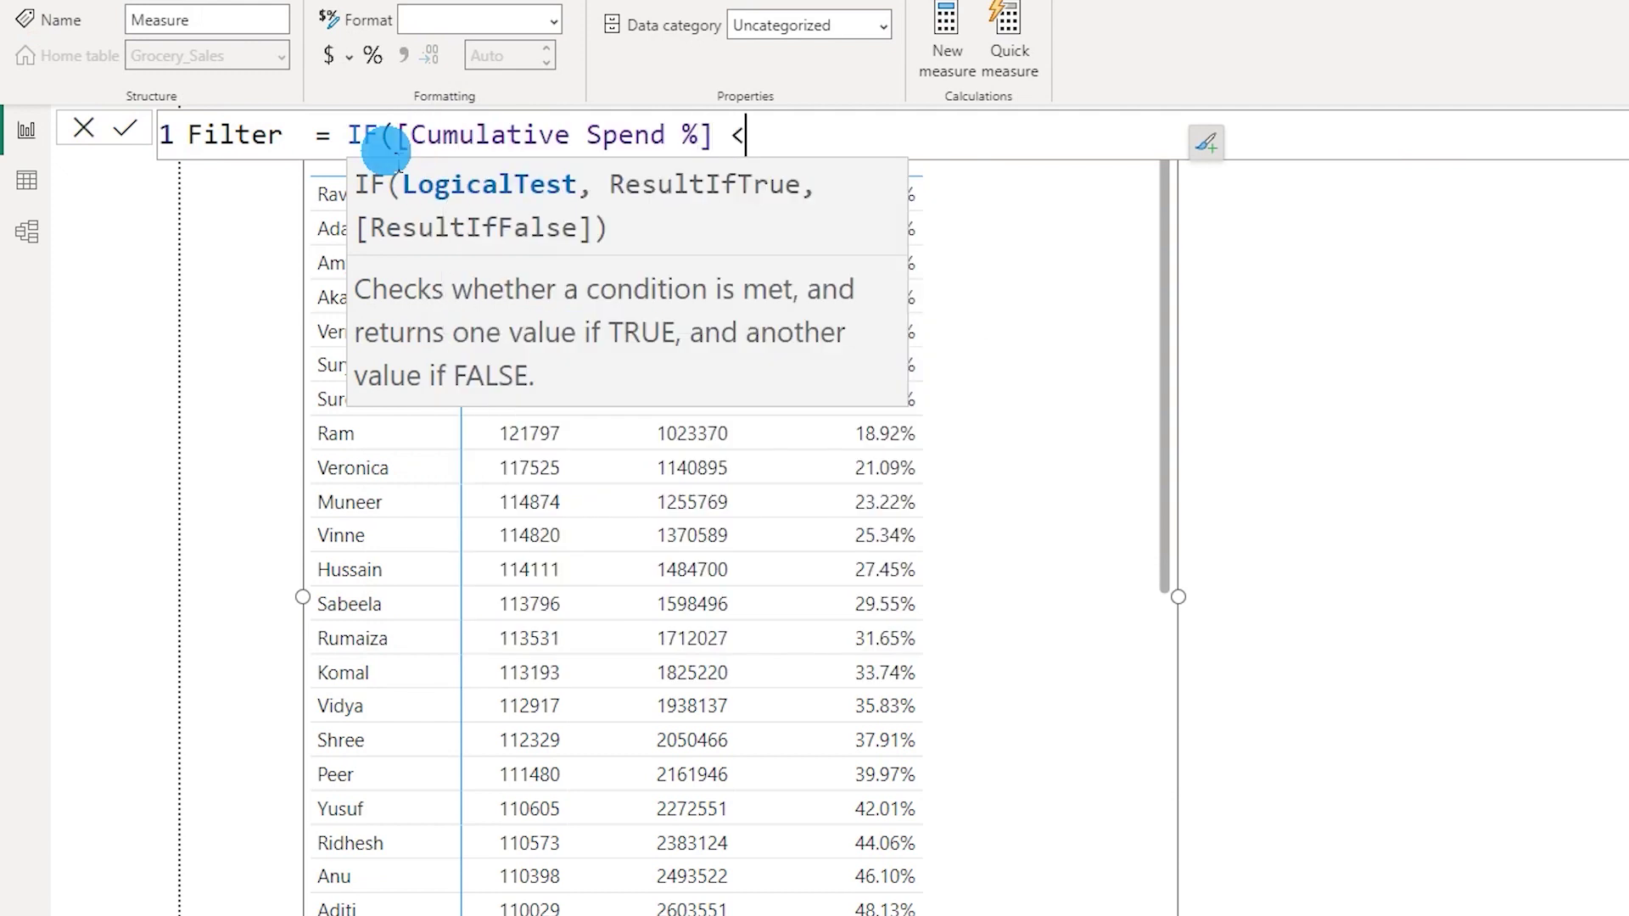
{"action": "type", "text": "= 30"}
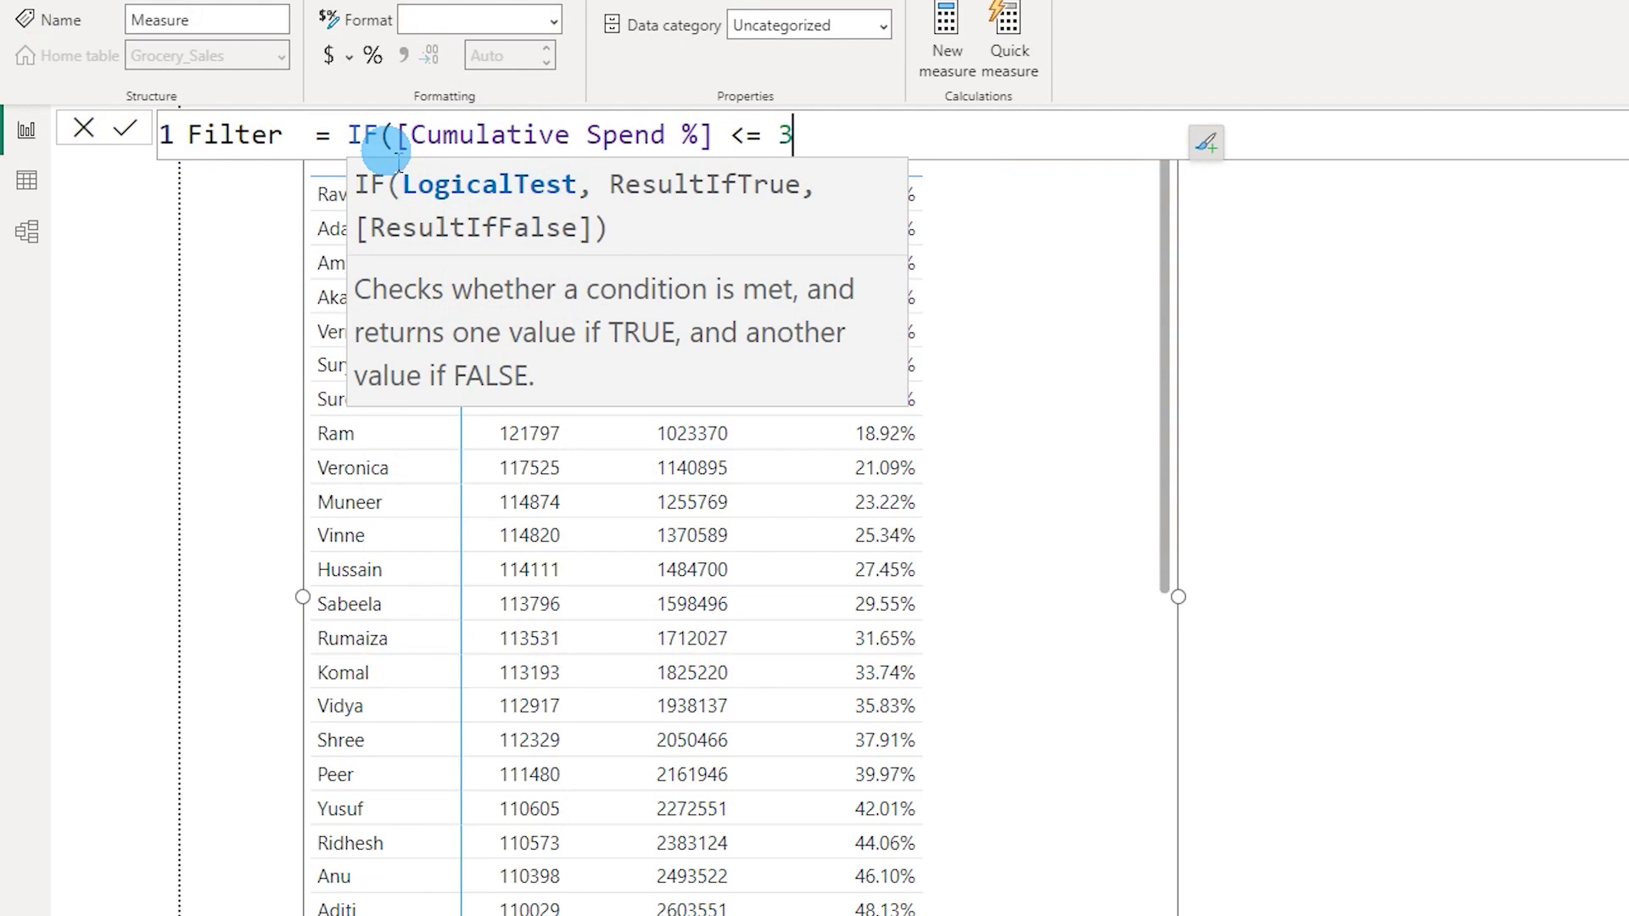
{"action": "key", "text": "BackSpace"}
{"action": "type", "text": ".3 ,\"true"}
{"action": "key", "text": "BackSpace"}
{"action": "key", "text": "BackSpace"}
{"action": "key", "text": "BackSpace"}
{"action": "key", "text": "BackSpace"}
{"action": "type", "text": "True\",\"False\")"}
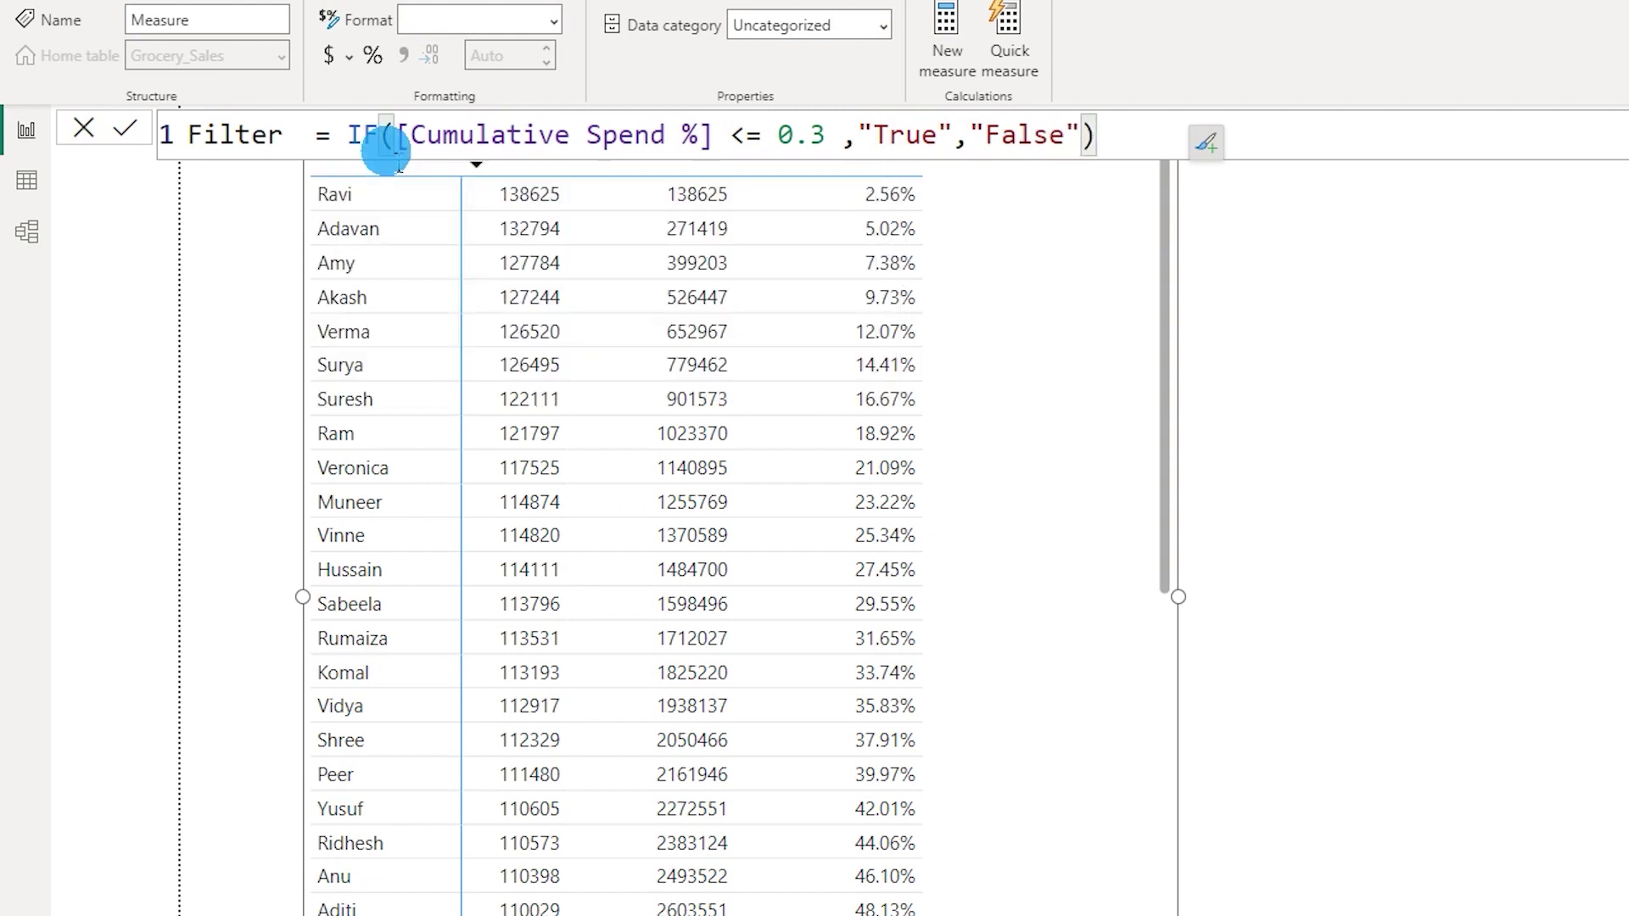
{"action": "key", "text": "Return"}
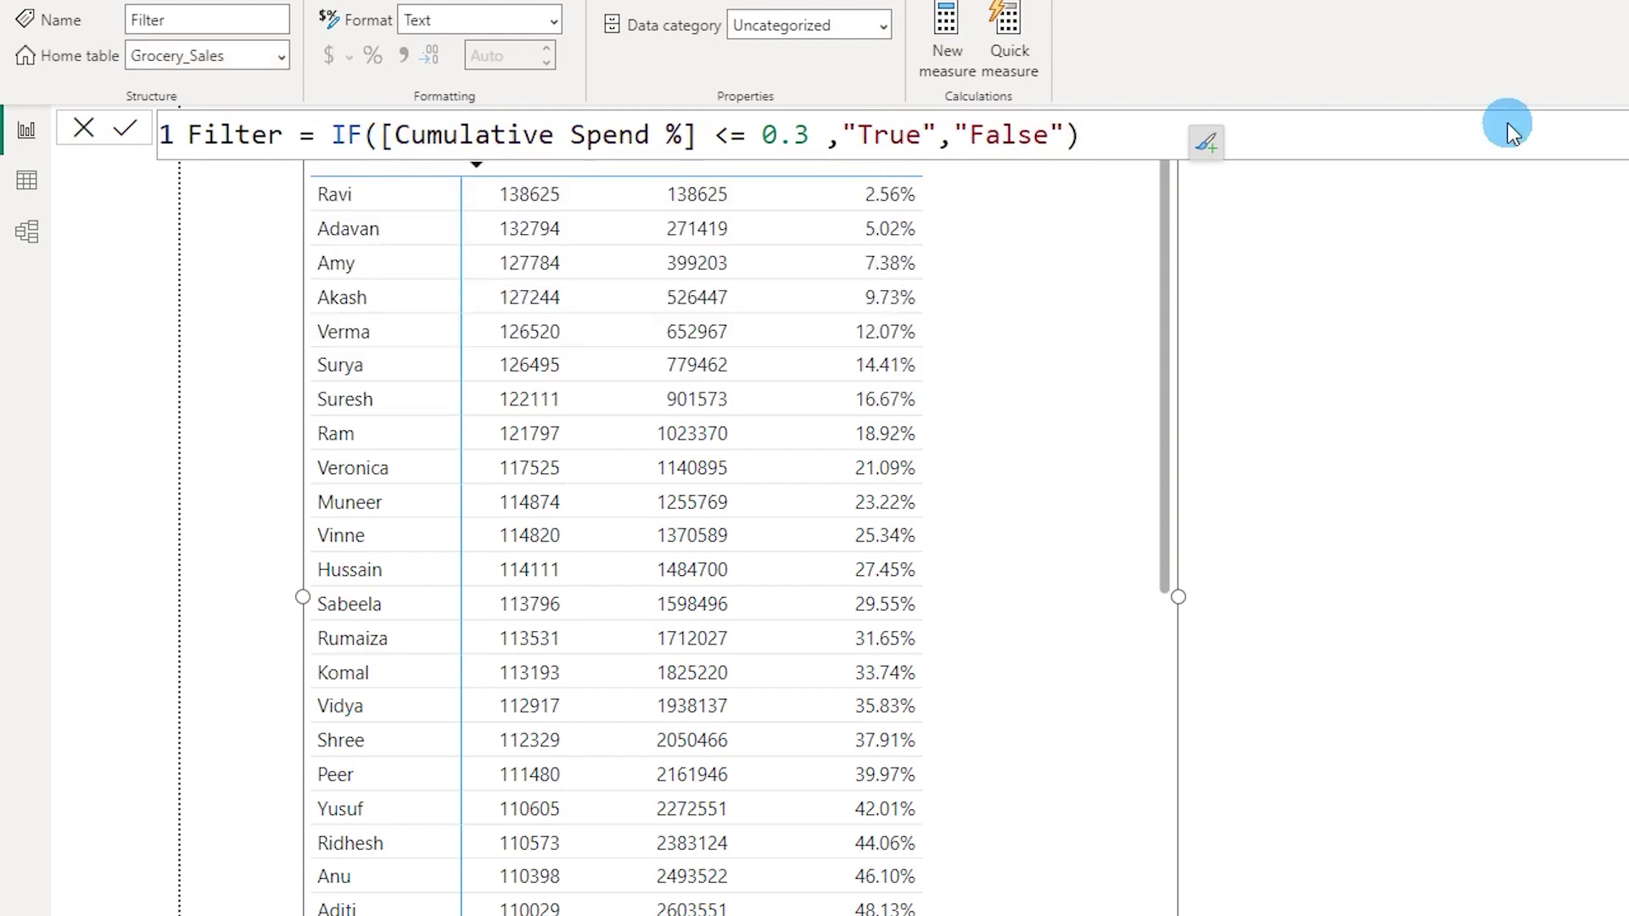
Add the Filter measure to the customer table and apply a visual-level filter showing only items where Filter is True
{"action": "left_click_drag", "start_coordinate": [1625, 476], "coordinate": [1044, 376]}
{"action": "left_click", "coordinate": [883, 501]}
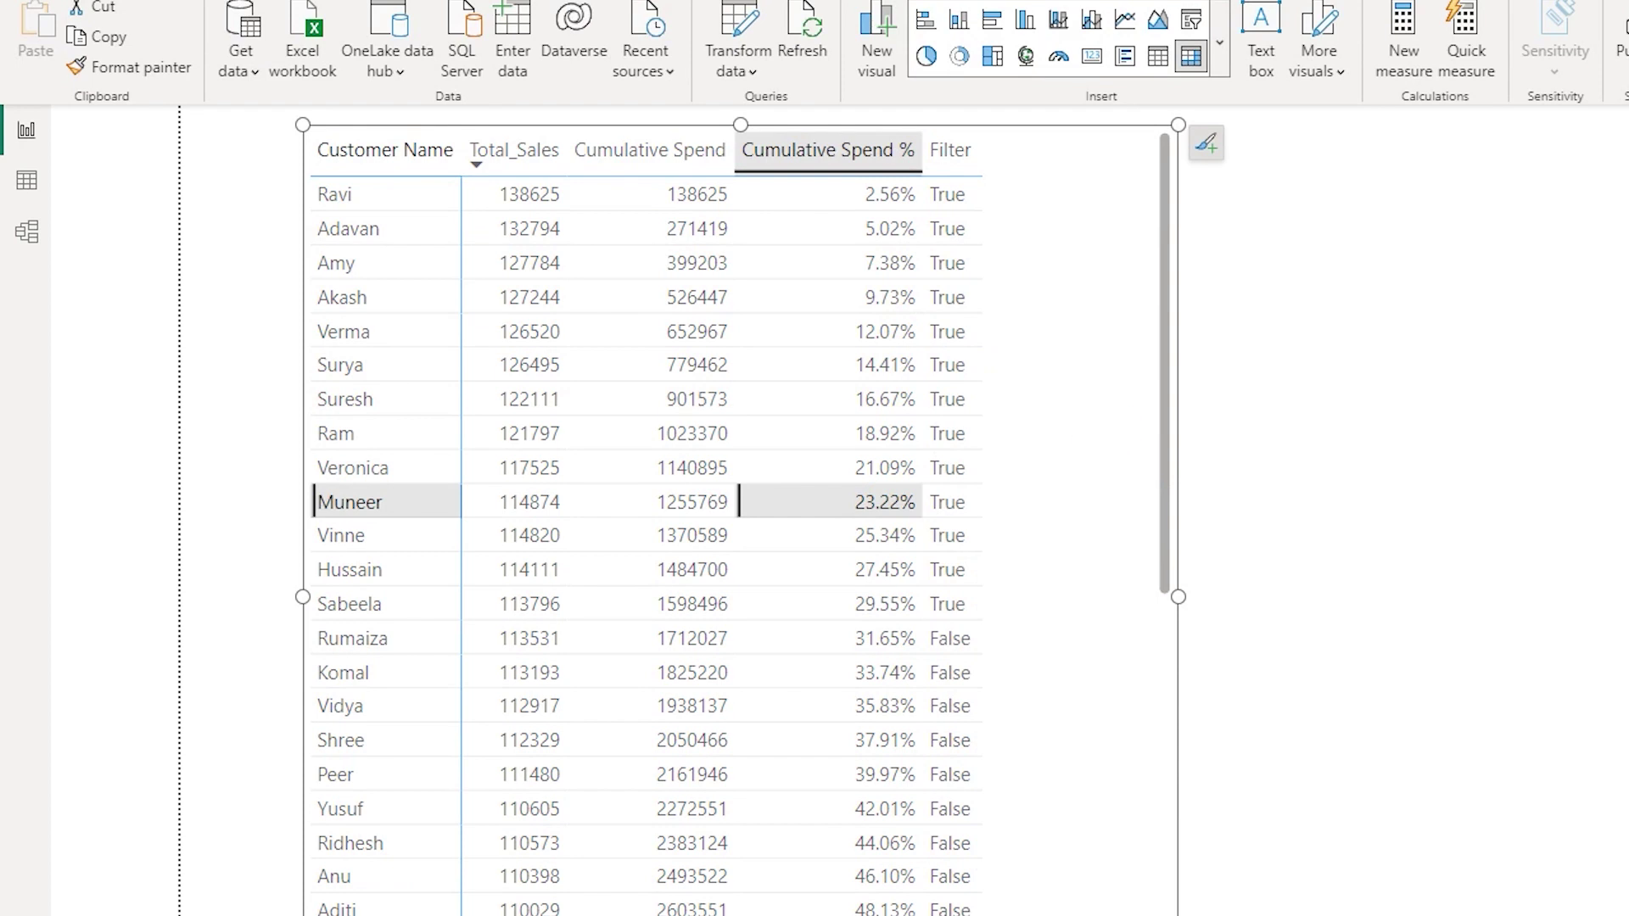
{"action": "left_click", "coordinate": [1553, 477]}
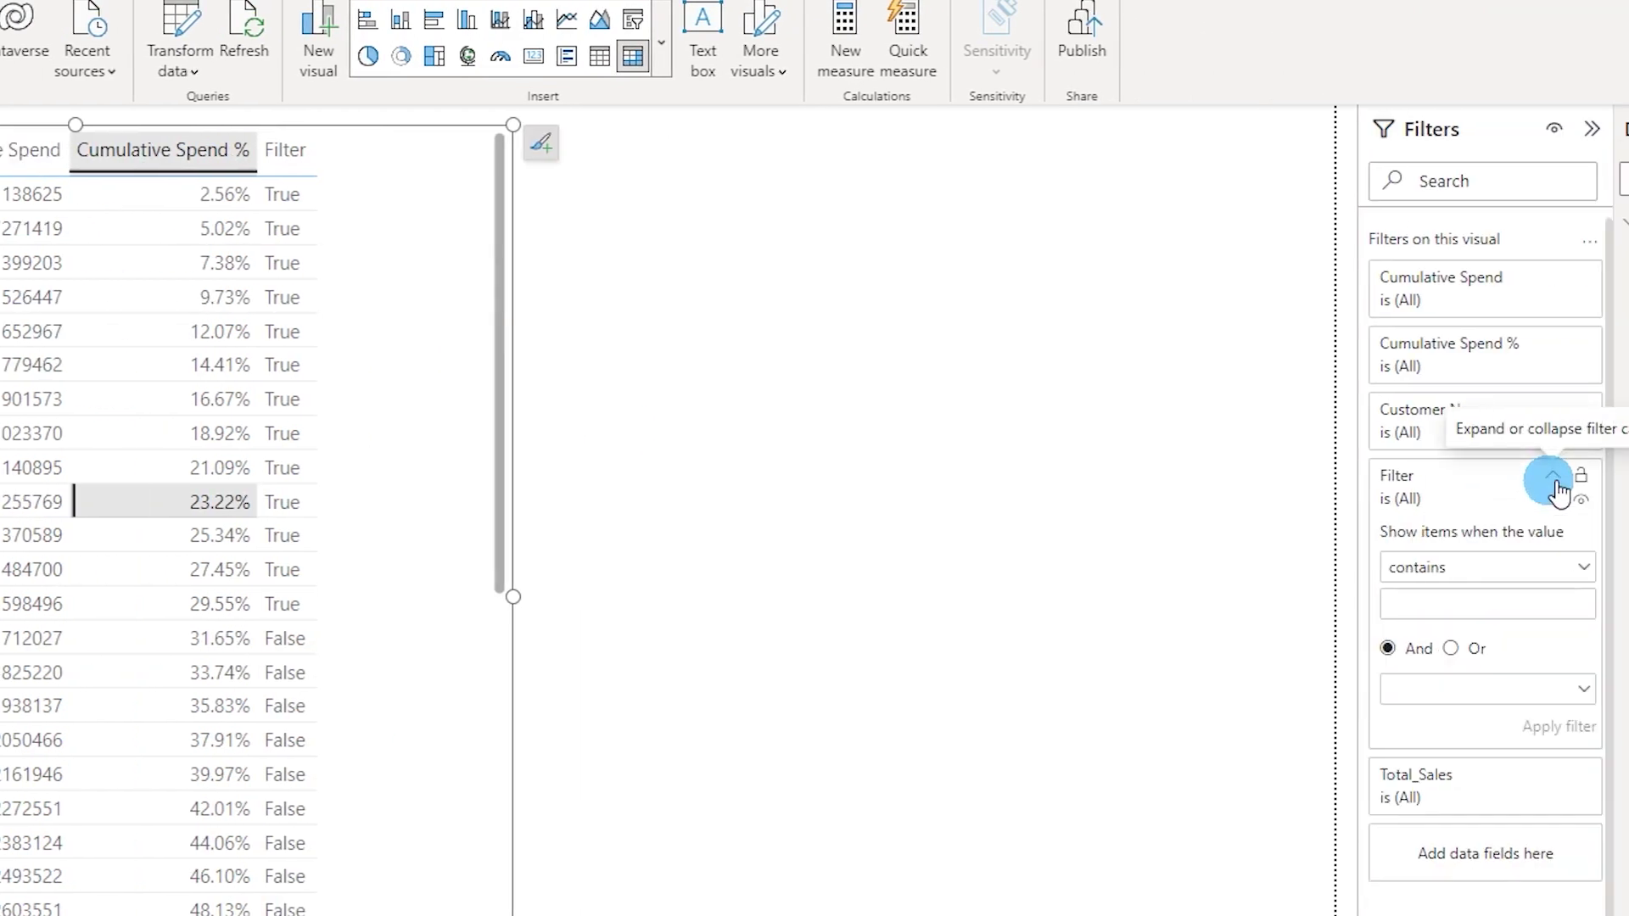
{"action": "left_click", "coordinate": [1583, 567]}
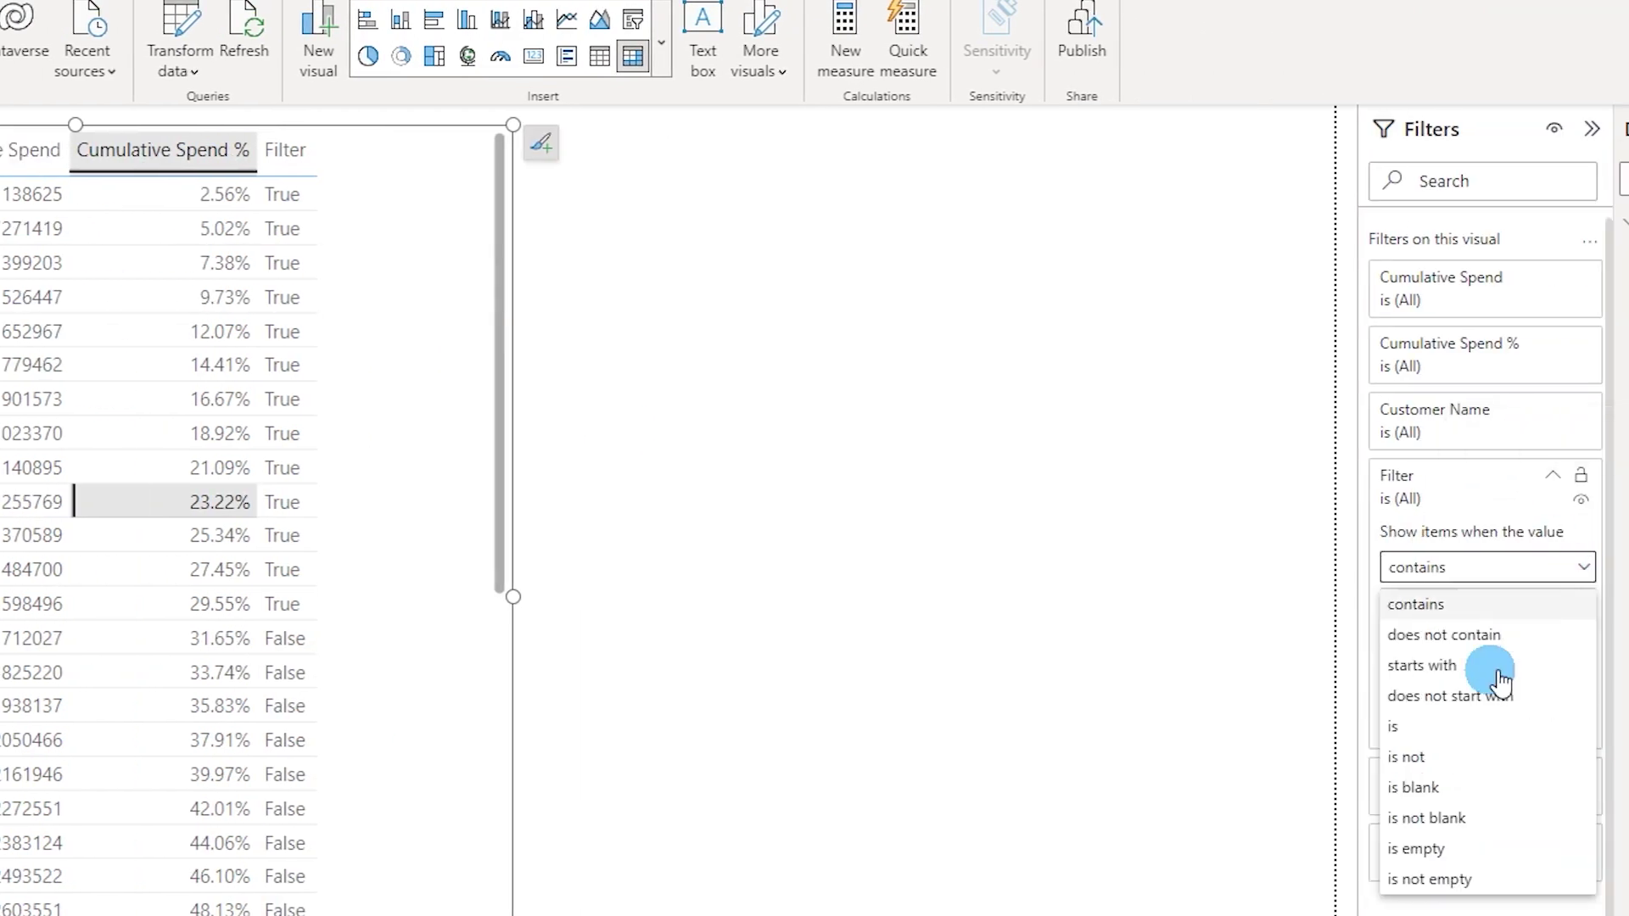
{"action": "left_click", "coordinate": [1426, 727]}
{"action": "left_click", "coordinate": [1435, 606]}
{"action": "type", "text": "True"}
{"action": "left_click", "coordinate": [1561, 727]}
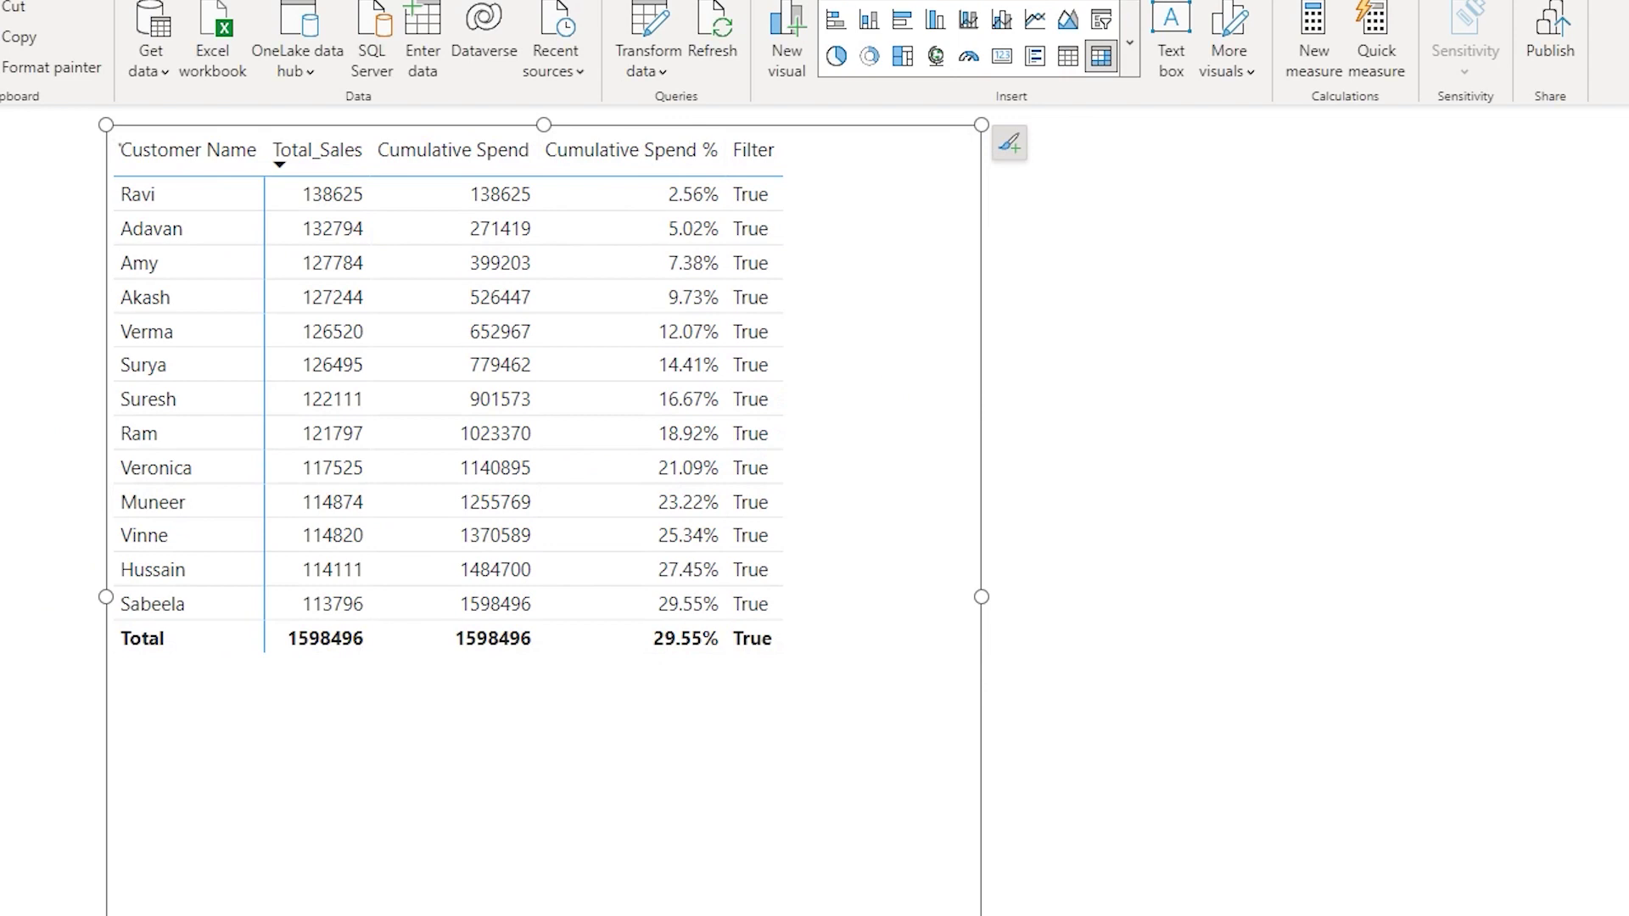
Remove Cumulative Spend, Cumulative Spend % and Filter from the customer table's columns and deselect the table
{"action": "left_click", "coordinate": [772, 376]}
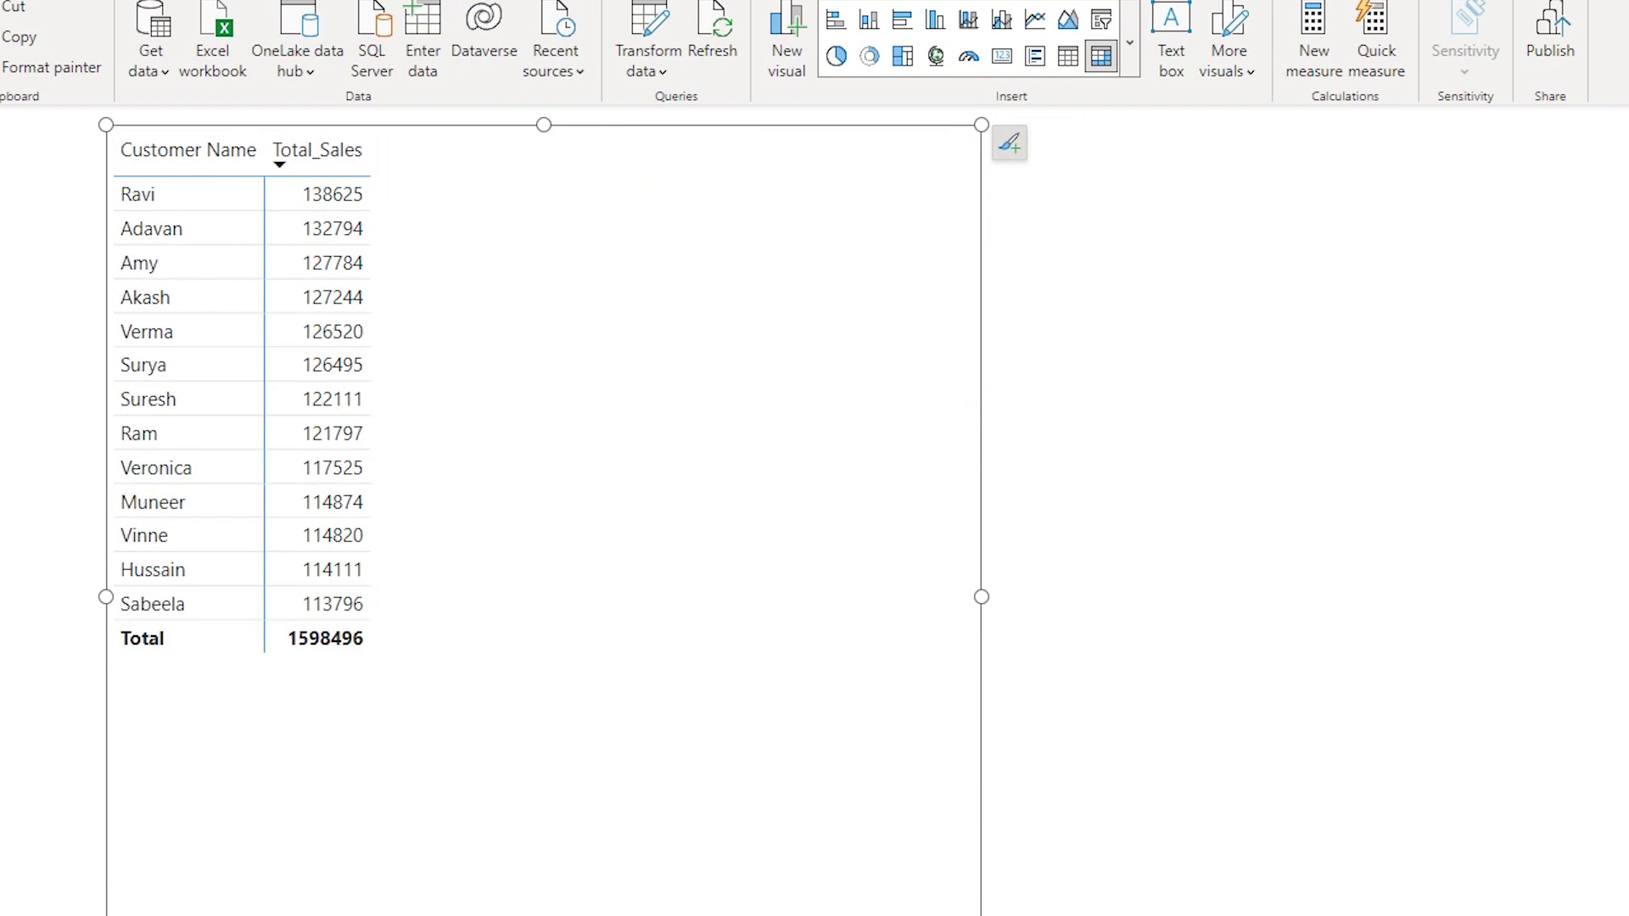
{"action": "left_click", "coordinate": [889, 348]}
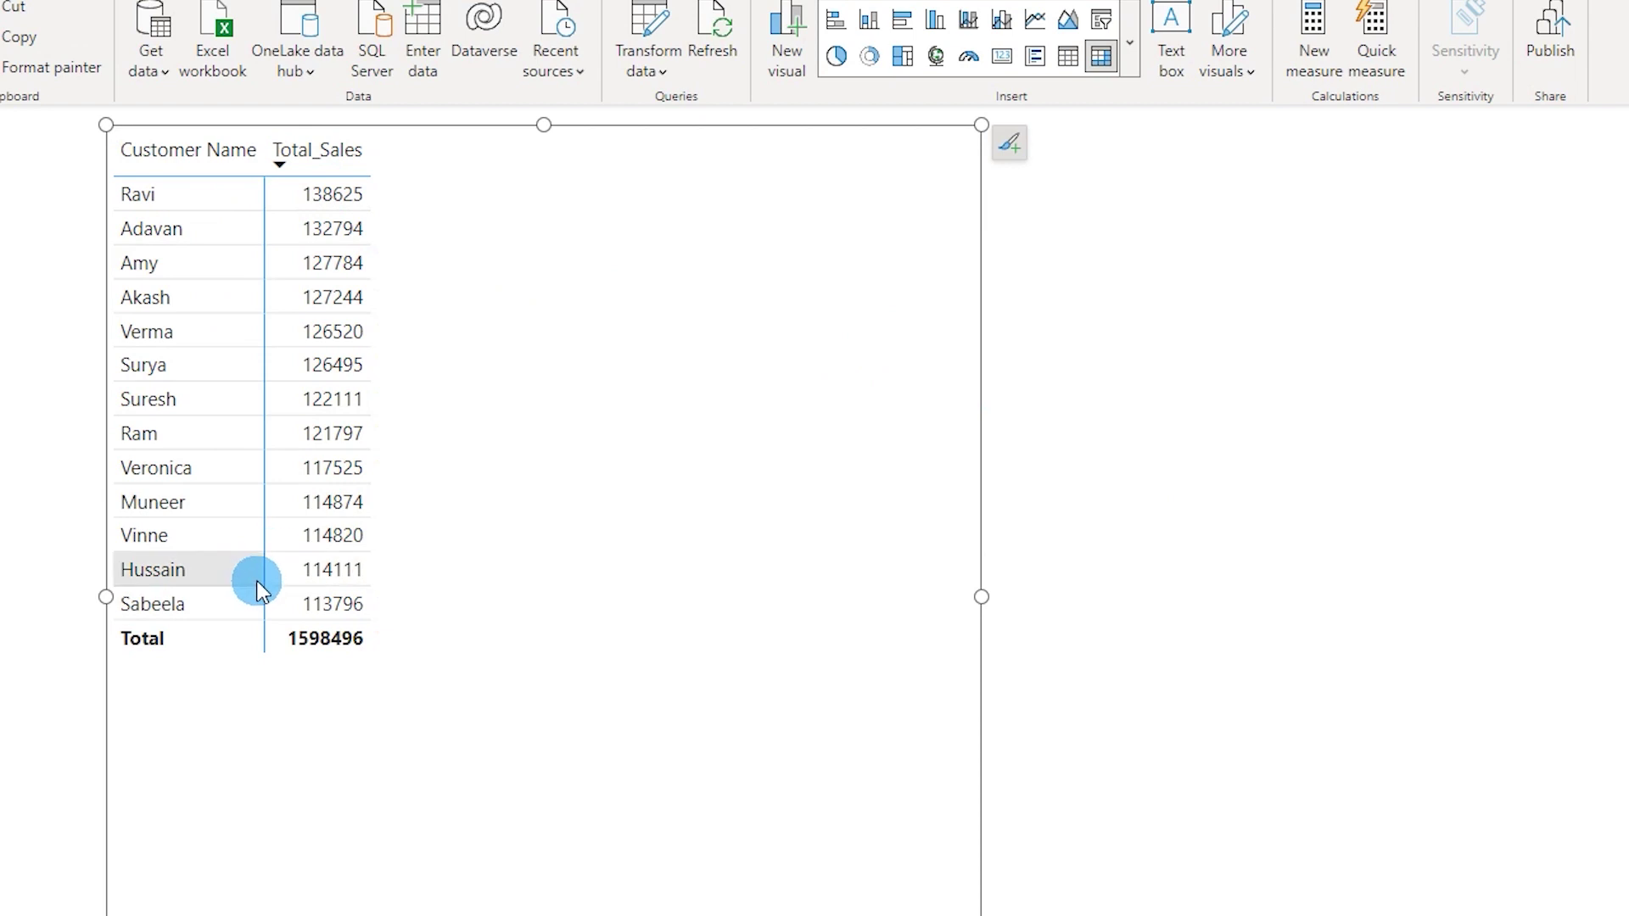
{"action": "left_click", "coordinate": [356, 648]}
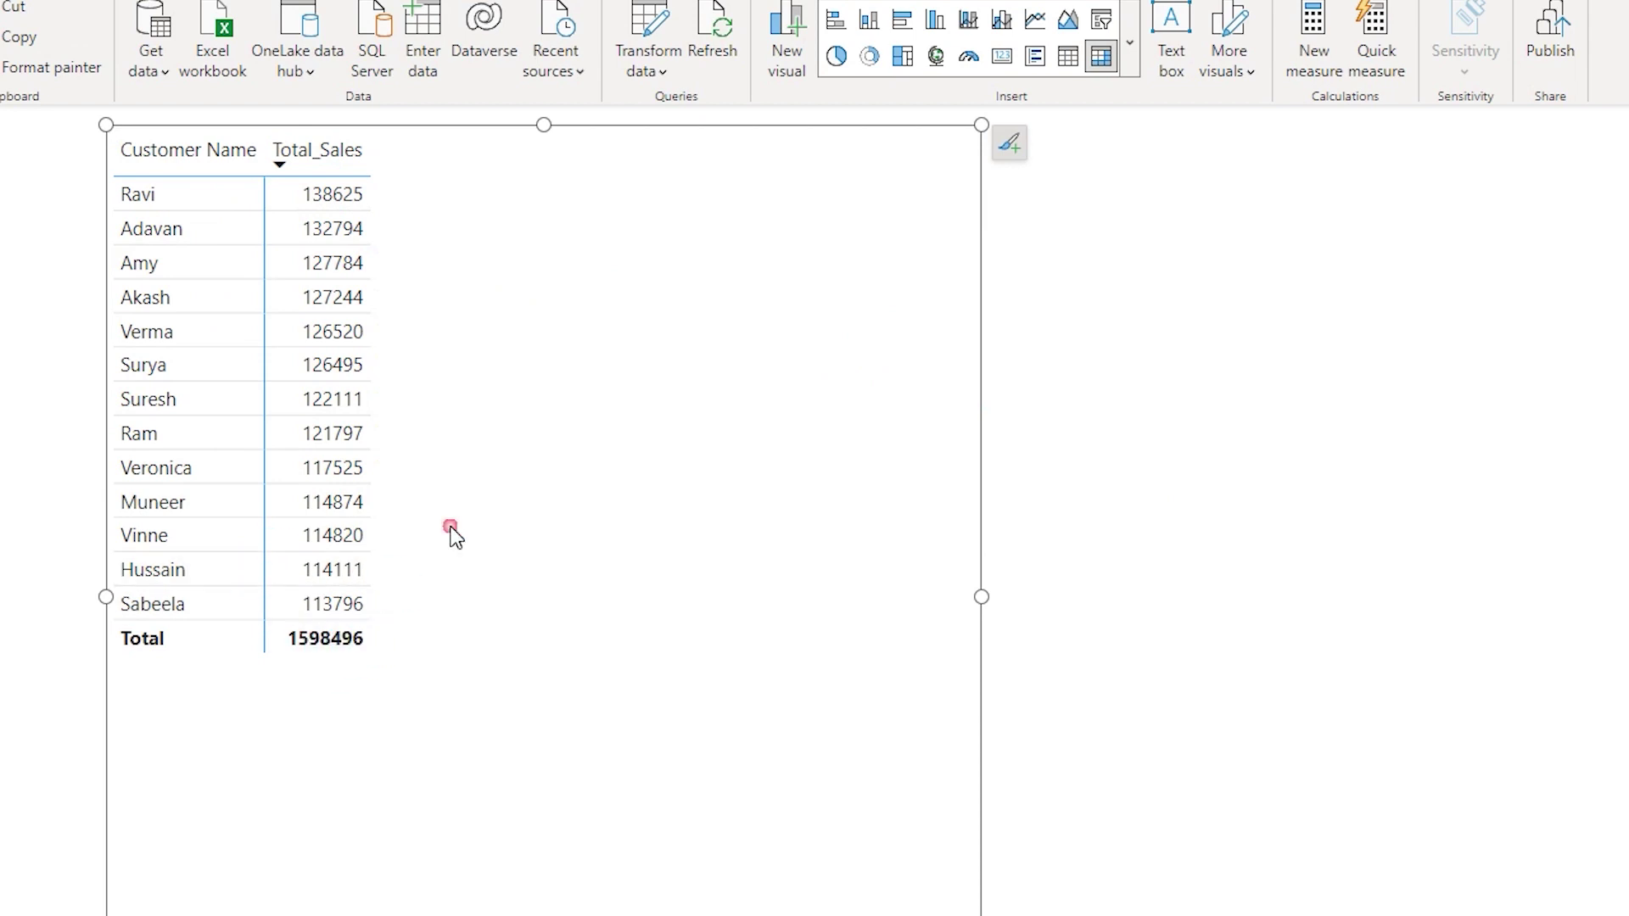
{"action": "left_click", "coordinate": [817, 373]}
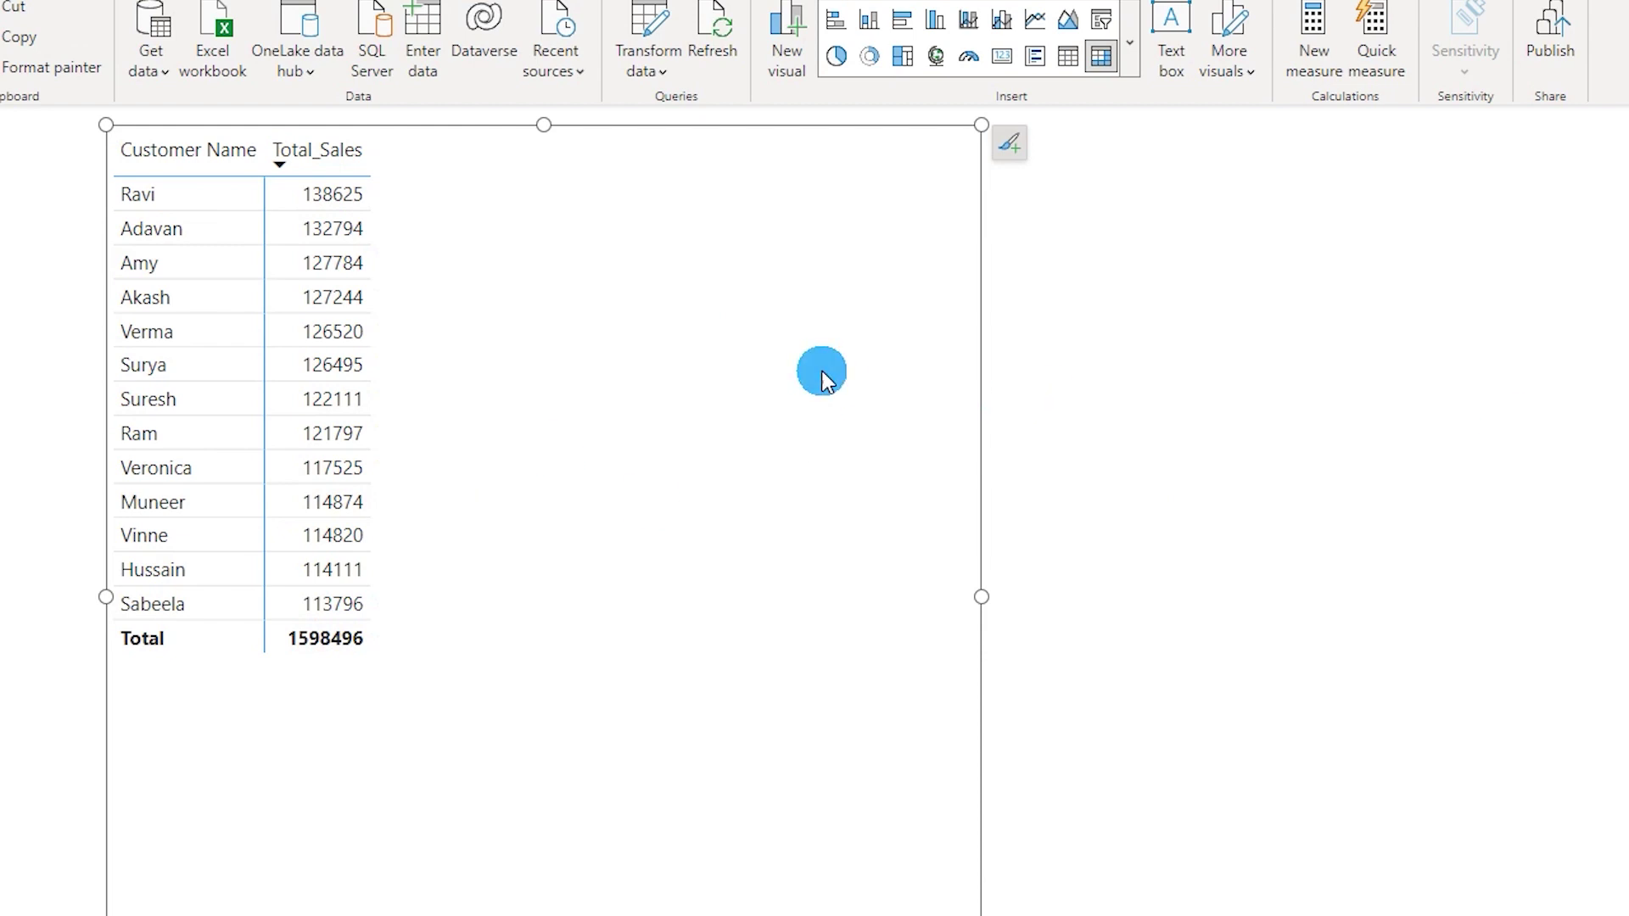
{"action": "left_click", "coordinate": [1216, 341]}
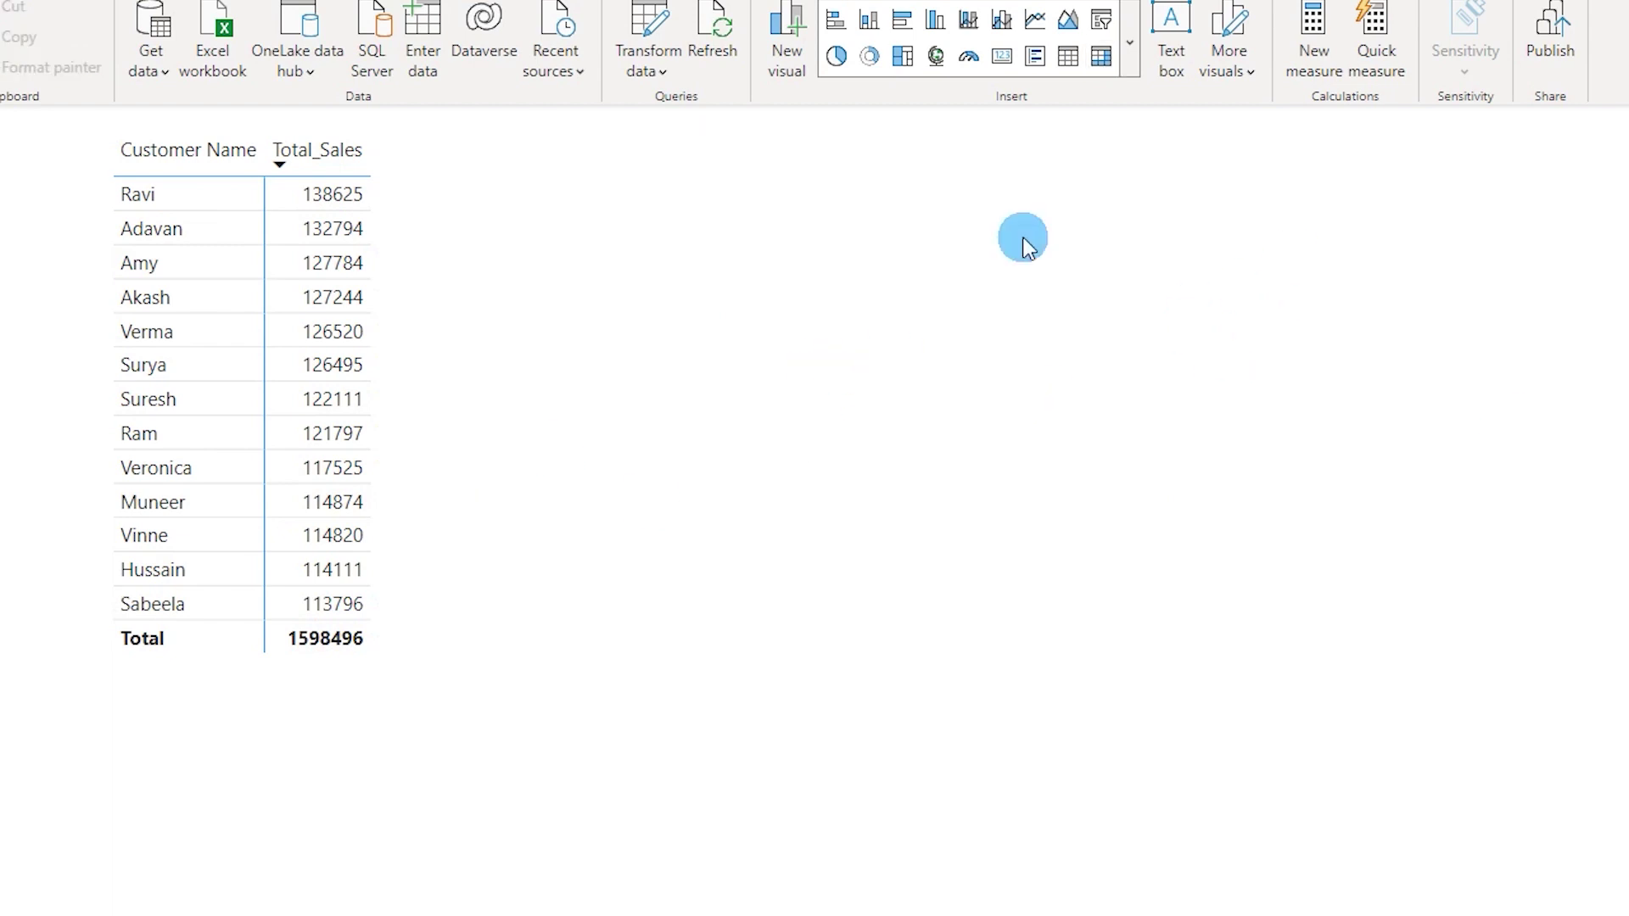
{"action": "left_click", "coordinate": [414, 338]}
{"action": "left_click", "coordinate": [1230, 277]}
{"action": "left_click", "coordinate": [1130, 280]}
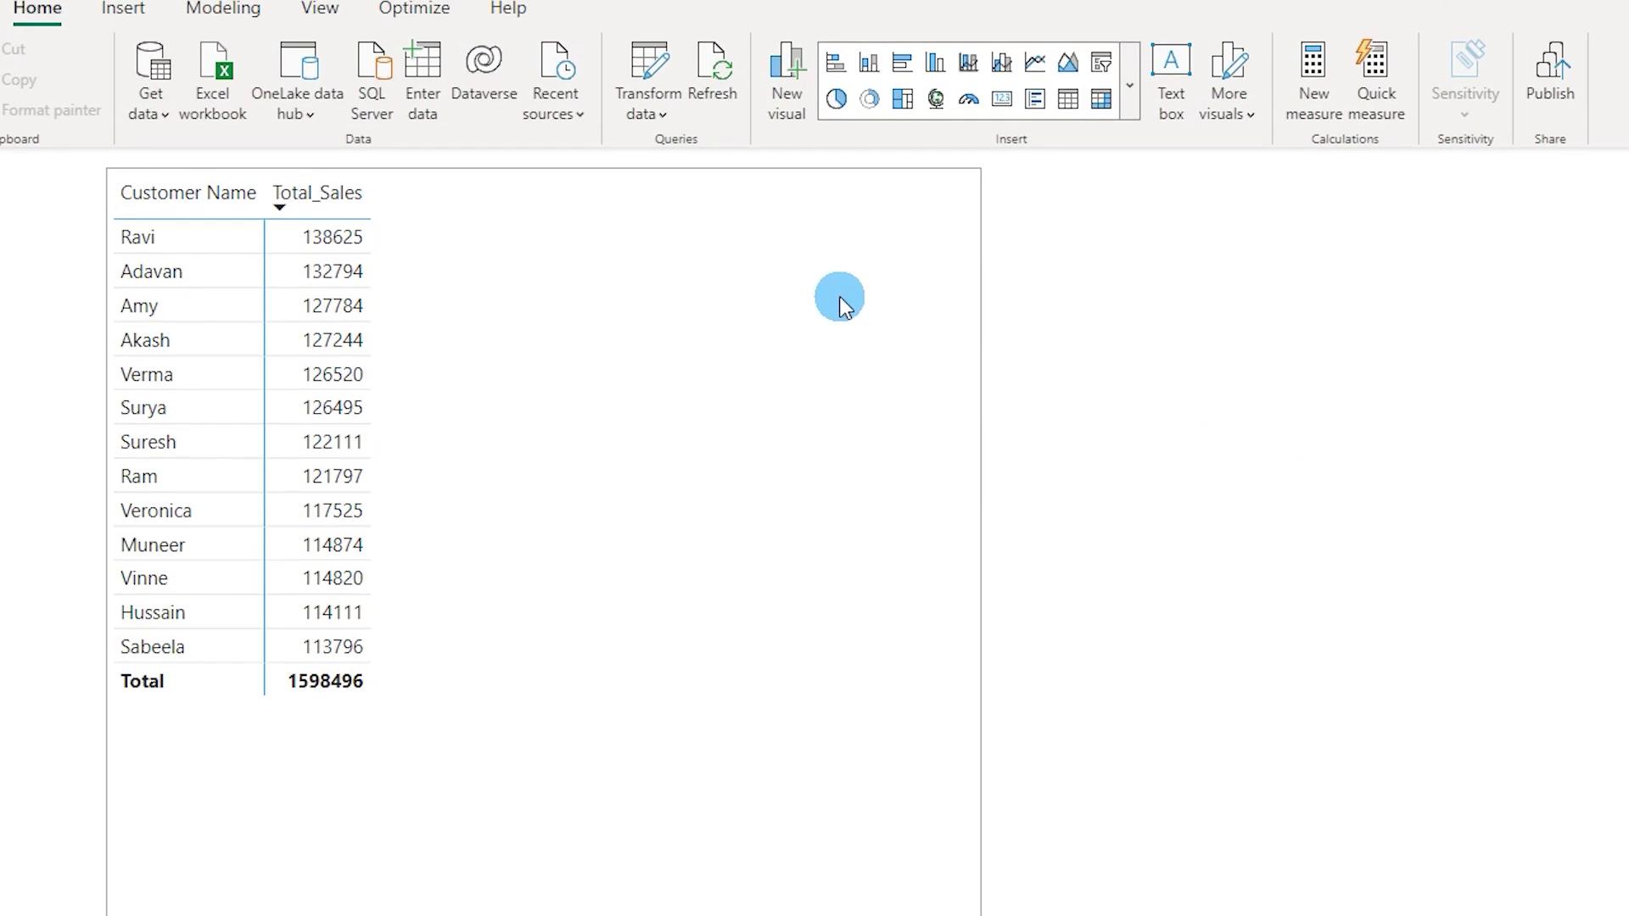
Start a new numeric range parameter named Top with the Decimal number data type
{"action": "left_click", "coordinate": [223, 8]}
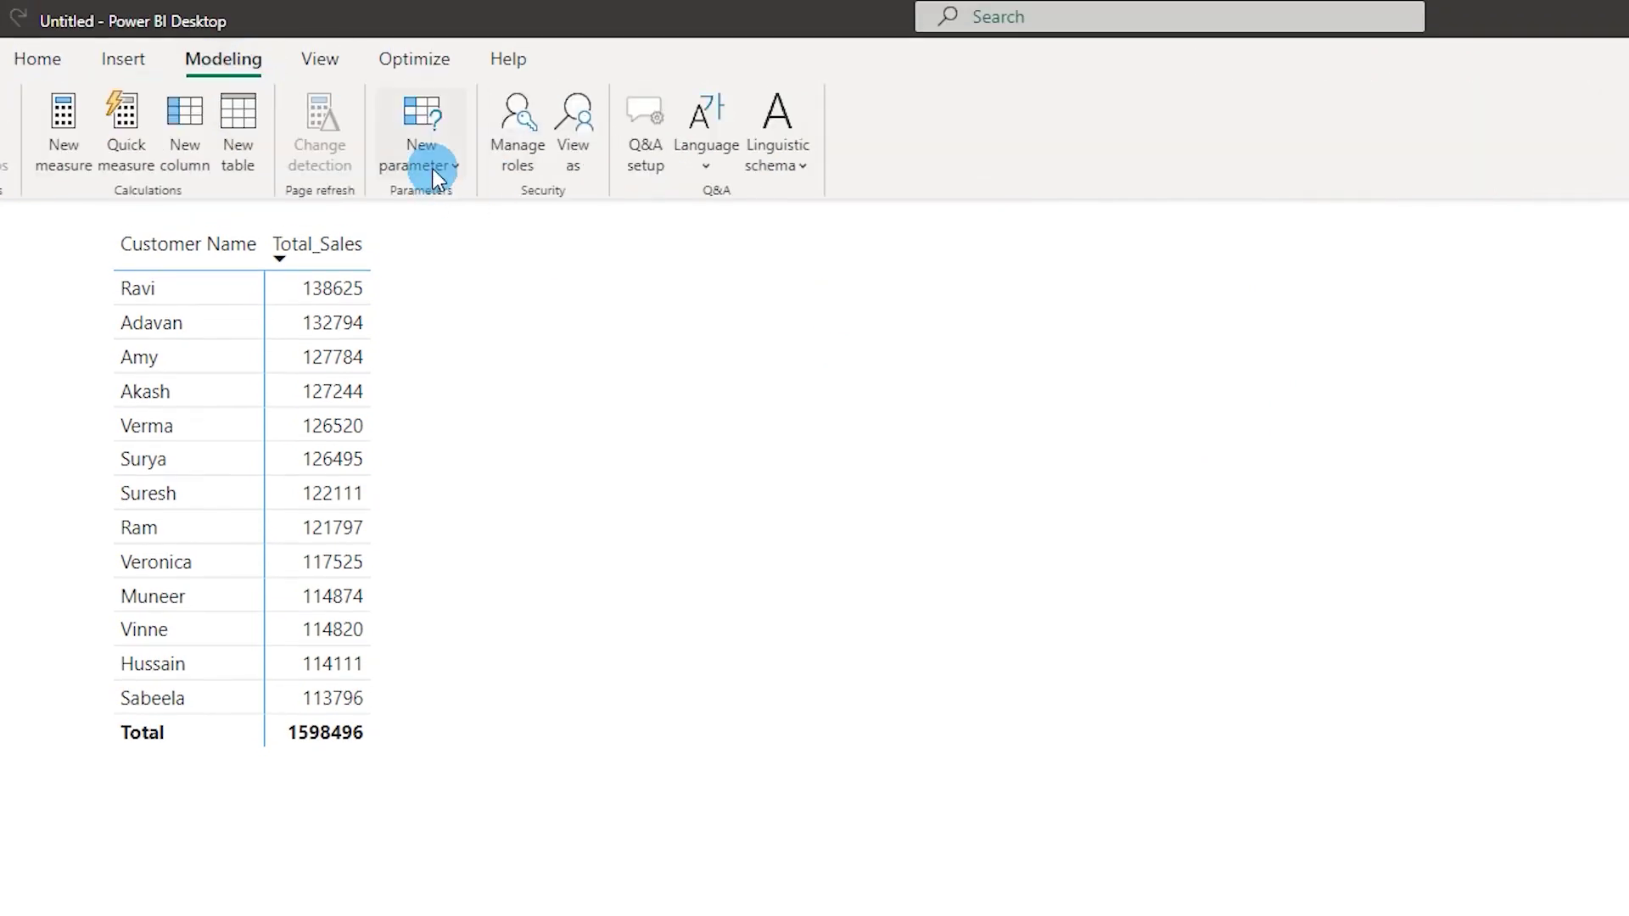
{"action": "left_click", "coordinate": [440, 208]}
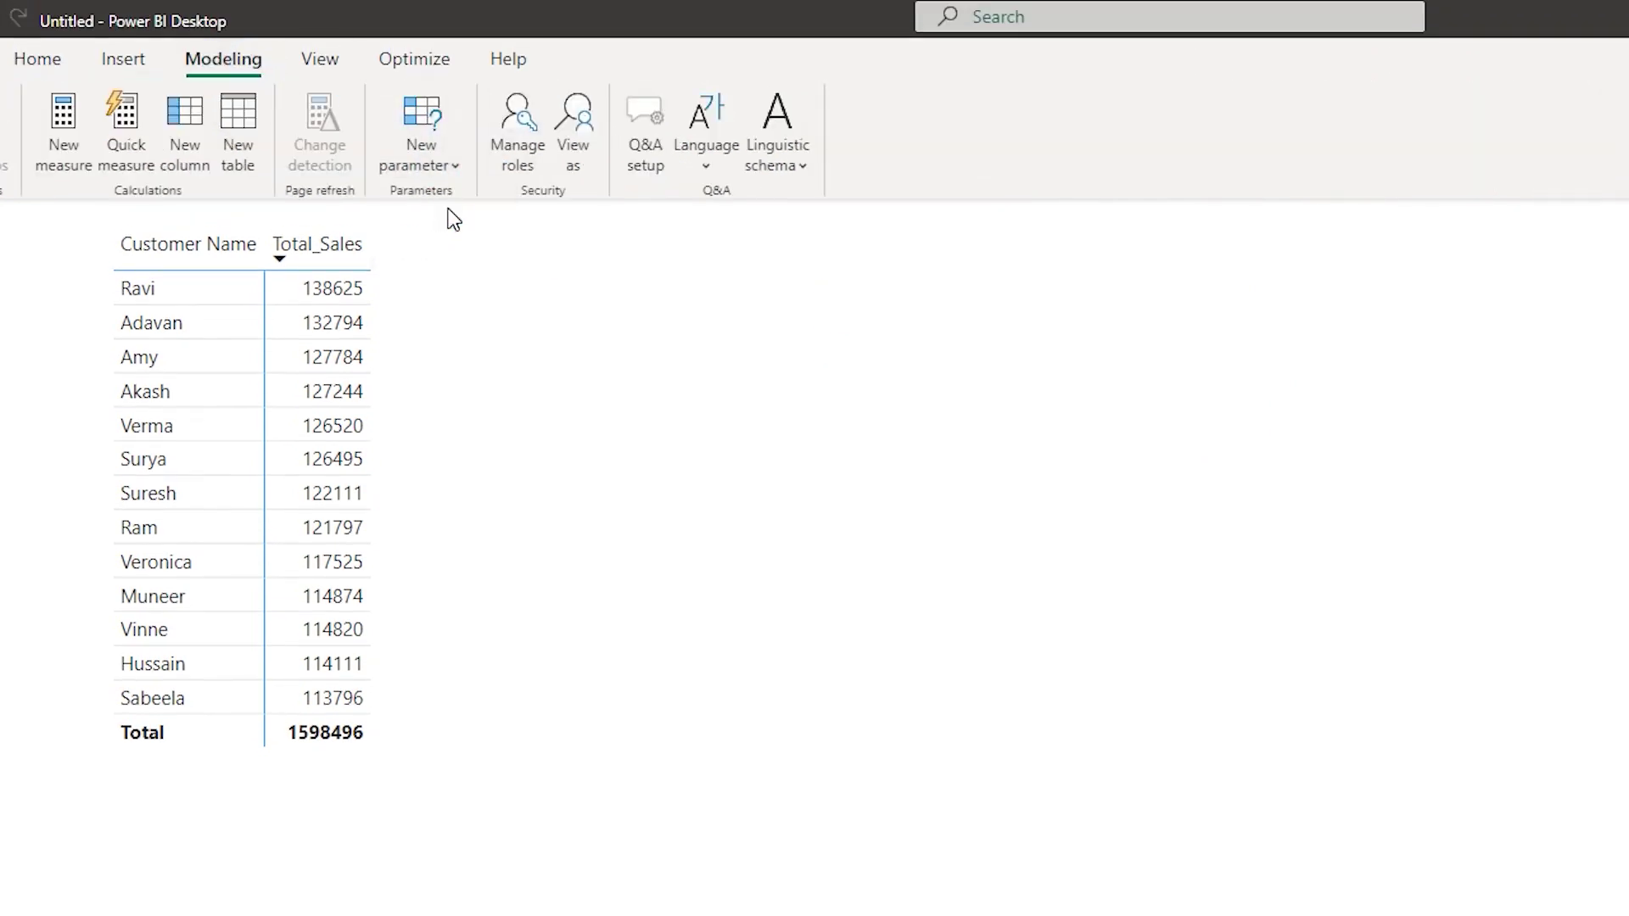
{"action": "double_click", "coordinate": [781, 488]}
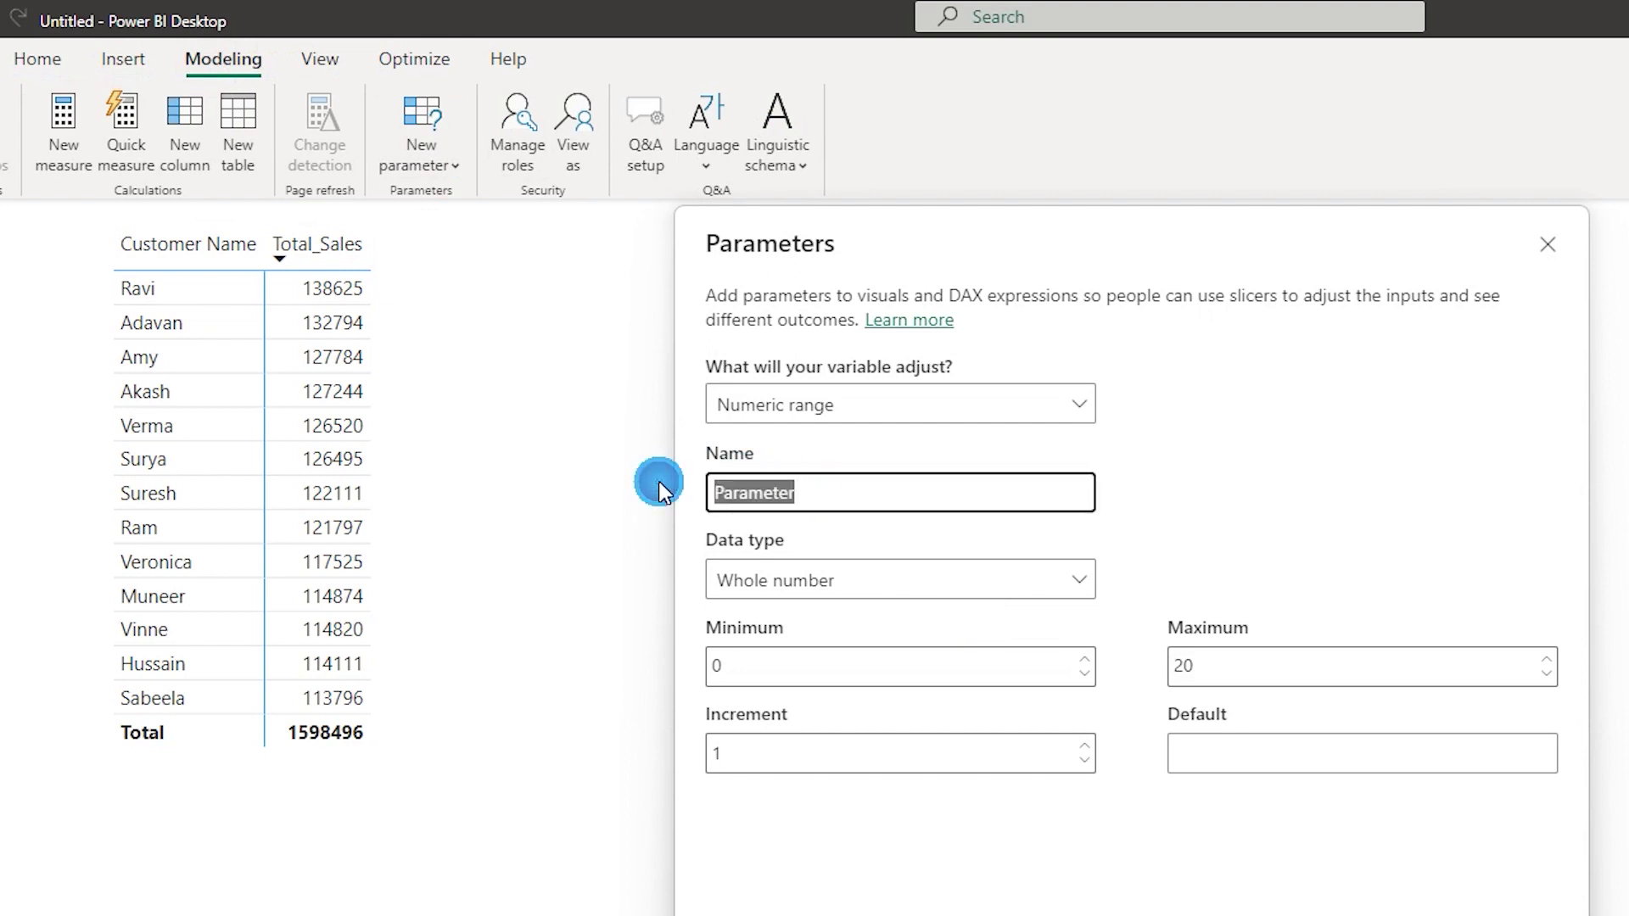
{"action": "type", "text": "Top"}
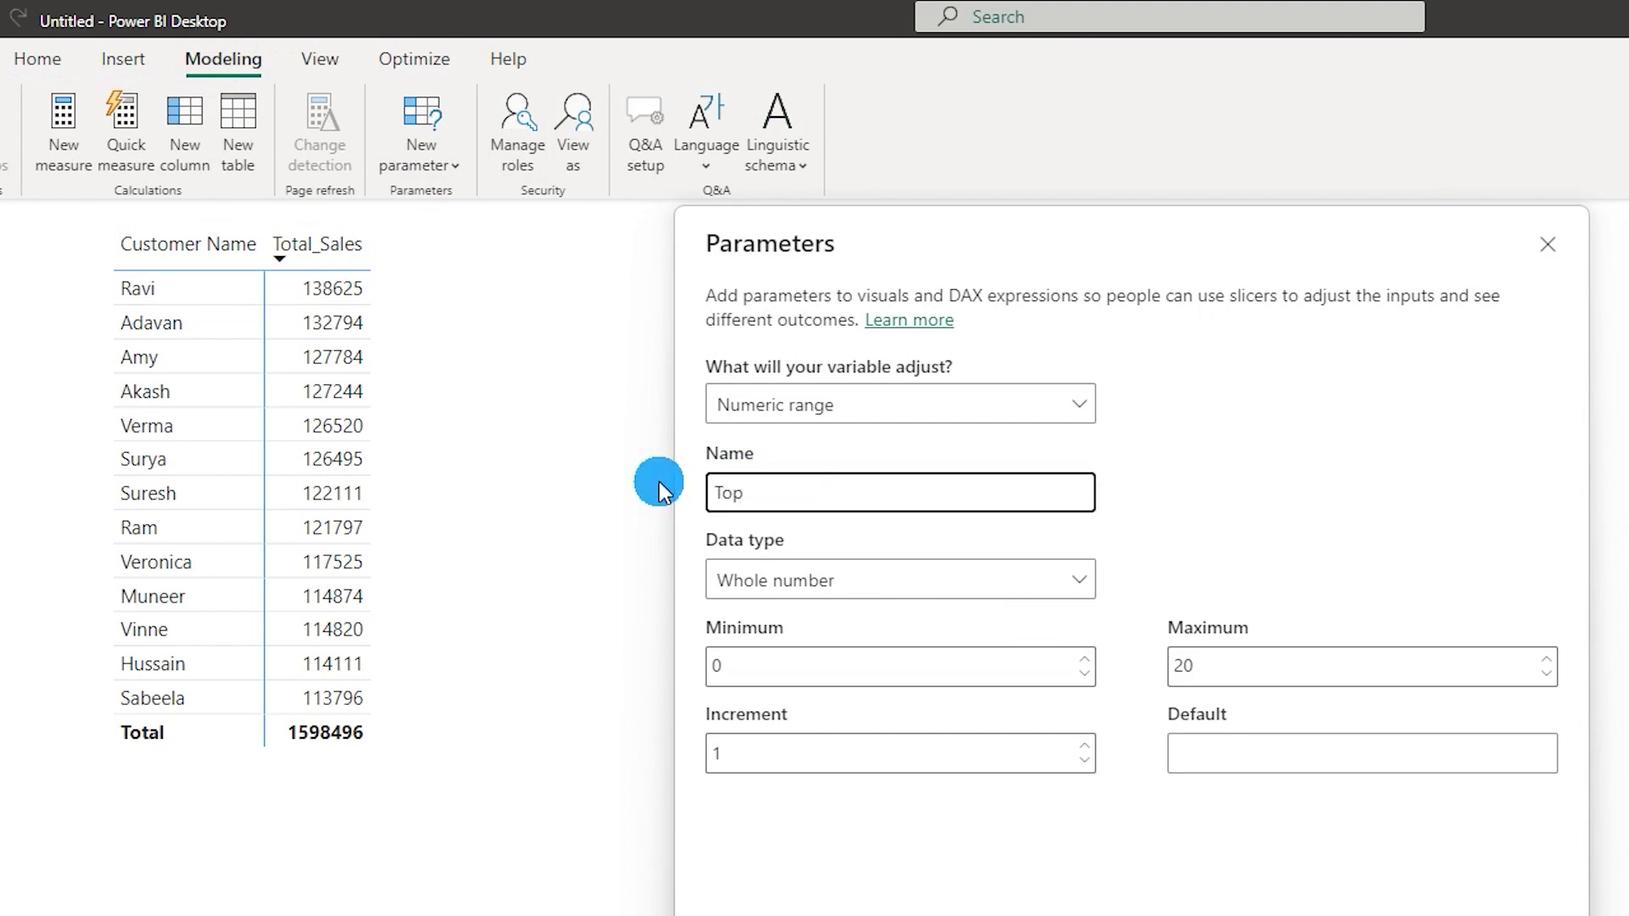
{"action": "left_click", "coordinate": [803, 564]}
{"action": "left_click", "coordinate": [763, 662]}
{"action": "left_click", "coordinate": [765, 668]}
Set the Top parameter's maximum to 1, increment to 0.1 and default to 0.1, and create it with its slicer
{"action": "left_click", "coordinate": [1266, 678]}
{"action": "type", "text": "1"}
{"action": "left_click", "coordinate": [910, 761]}
{"action": "key", "text": "ctrl+a"}
{"action": "type", "text": "0.1"}
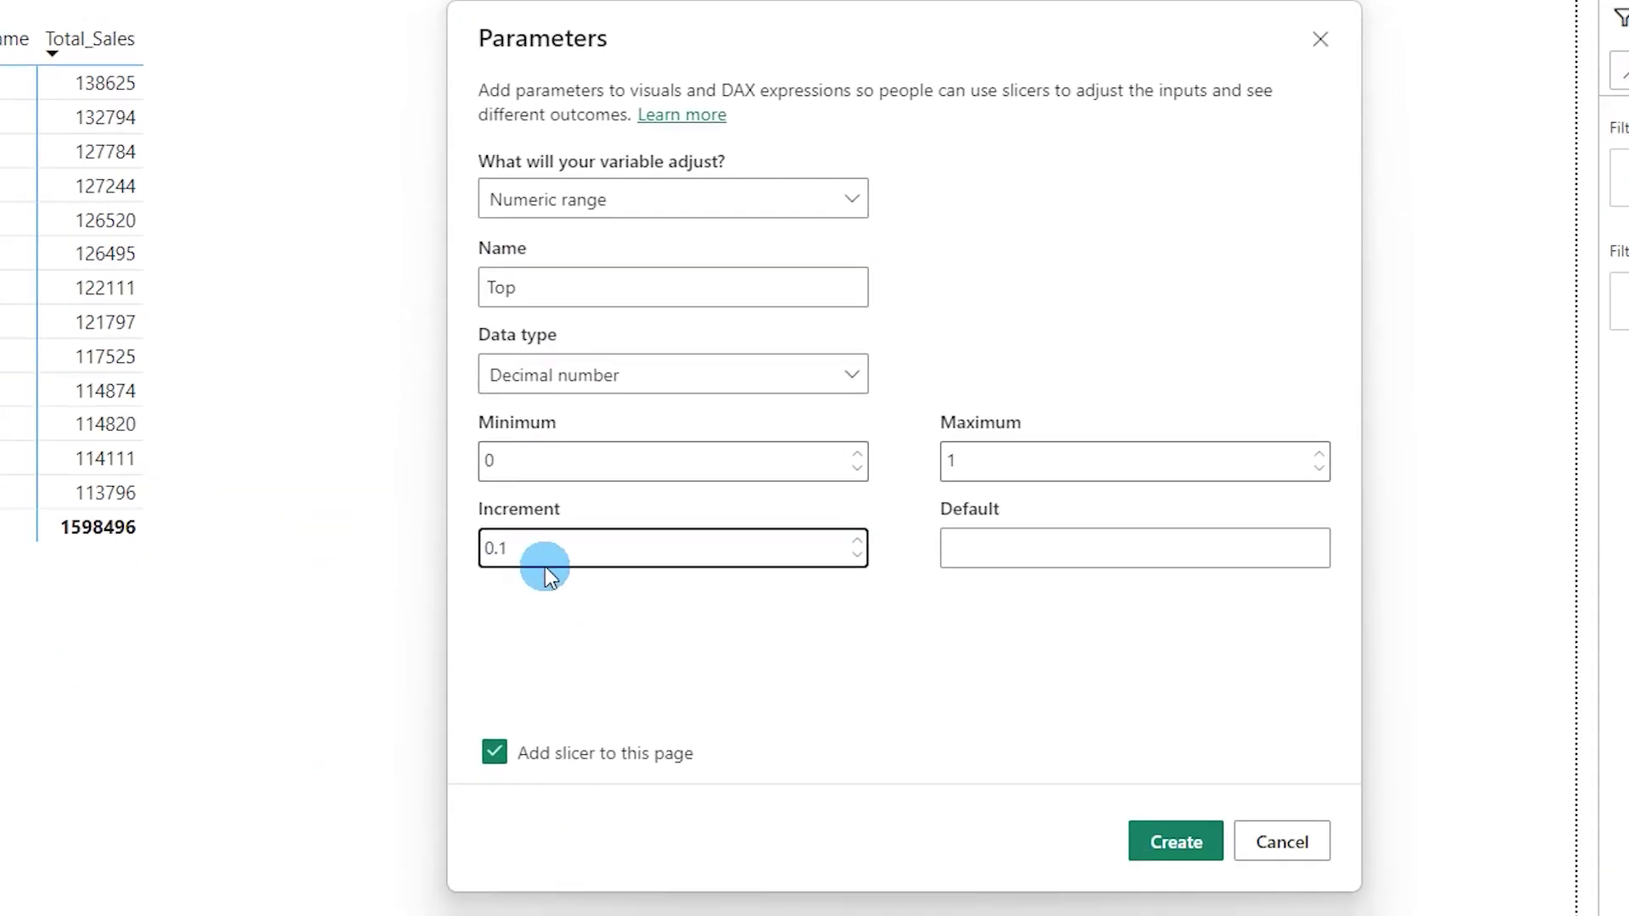
{"action": "left_click", "coordinate": [991, 545]}
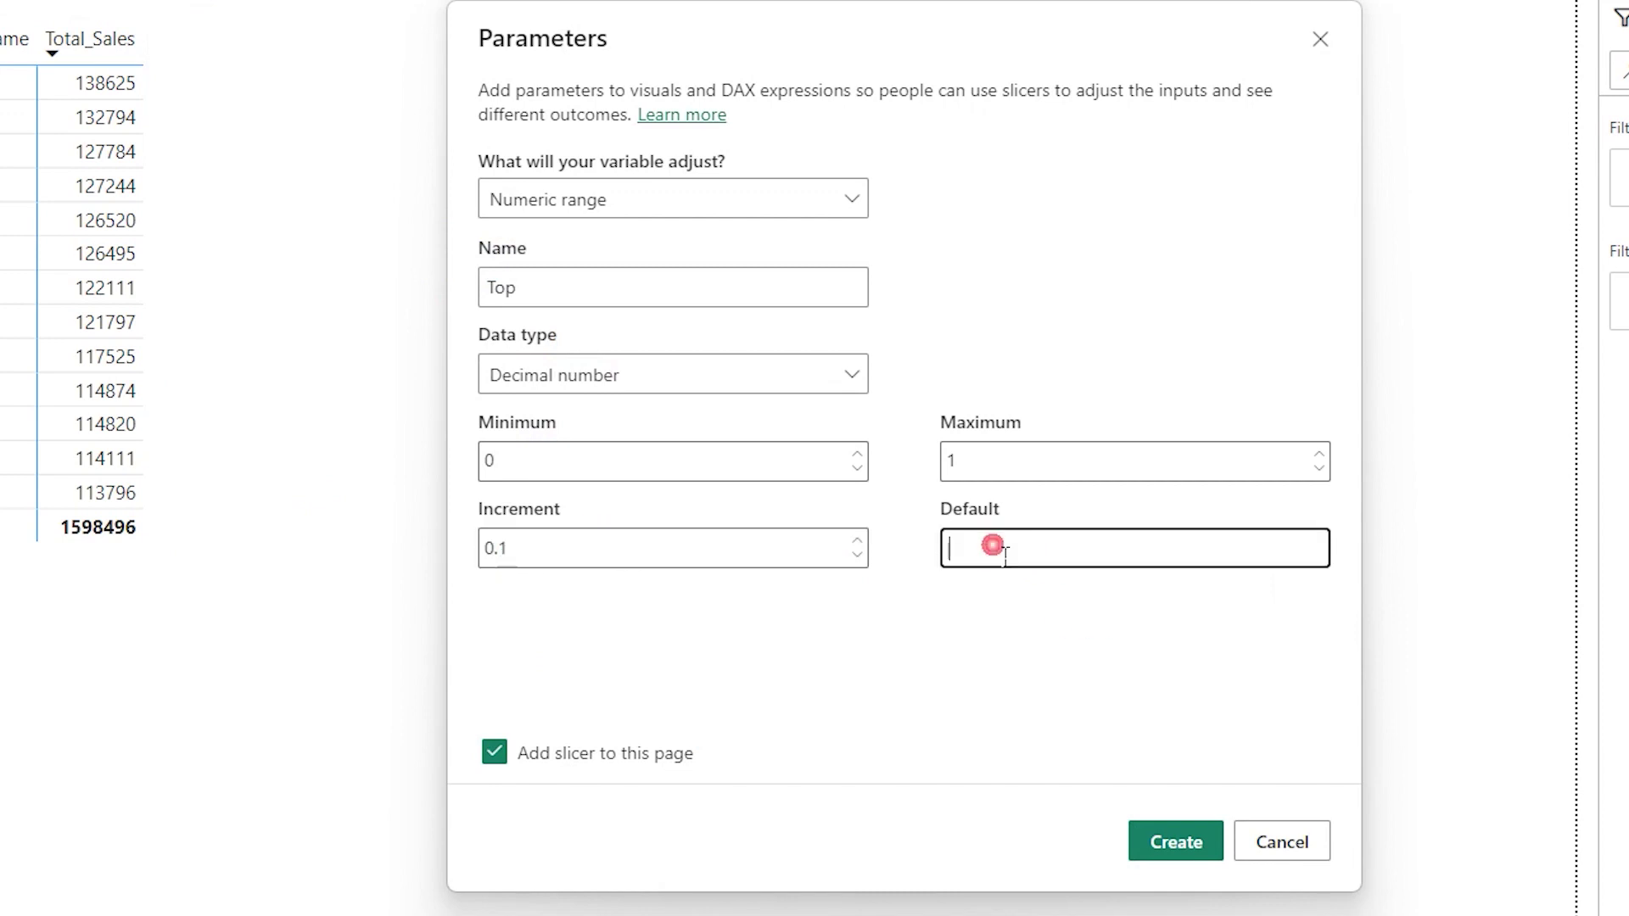
{"action": "key", "text": "BackSpace"}
{"action": "type", "text": "0.1"}
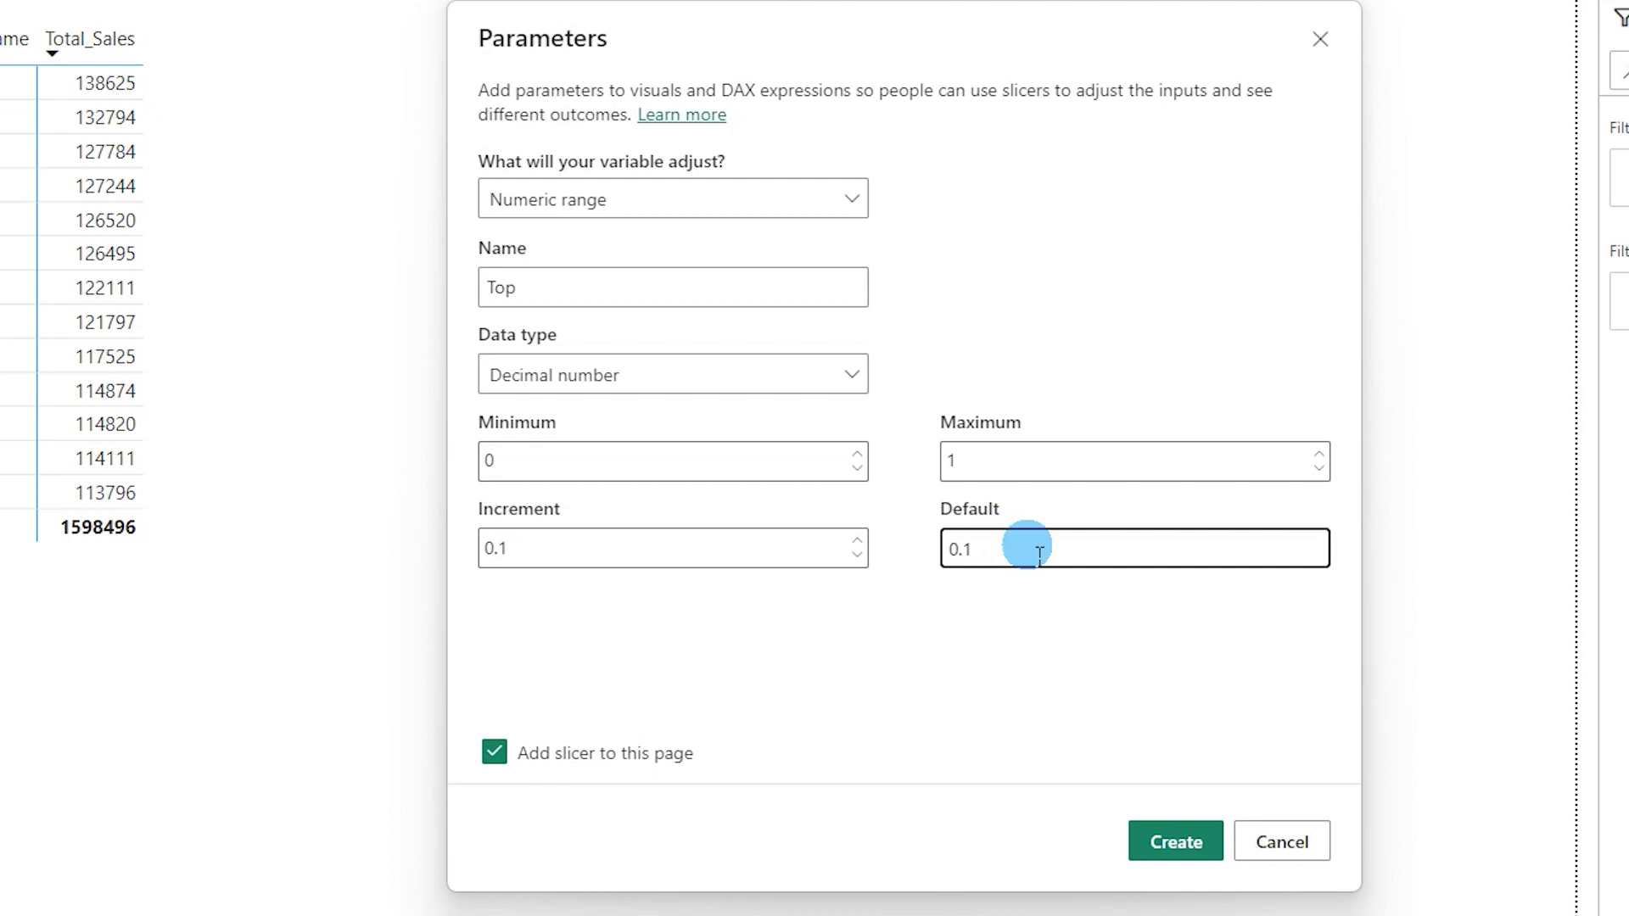
{"action": "left_click", "coordinate": [1169, 849]}
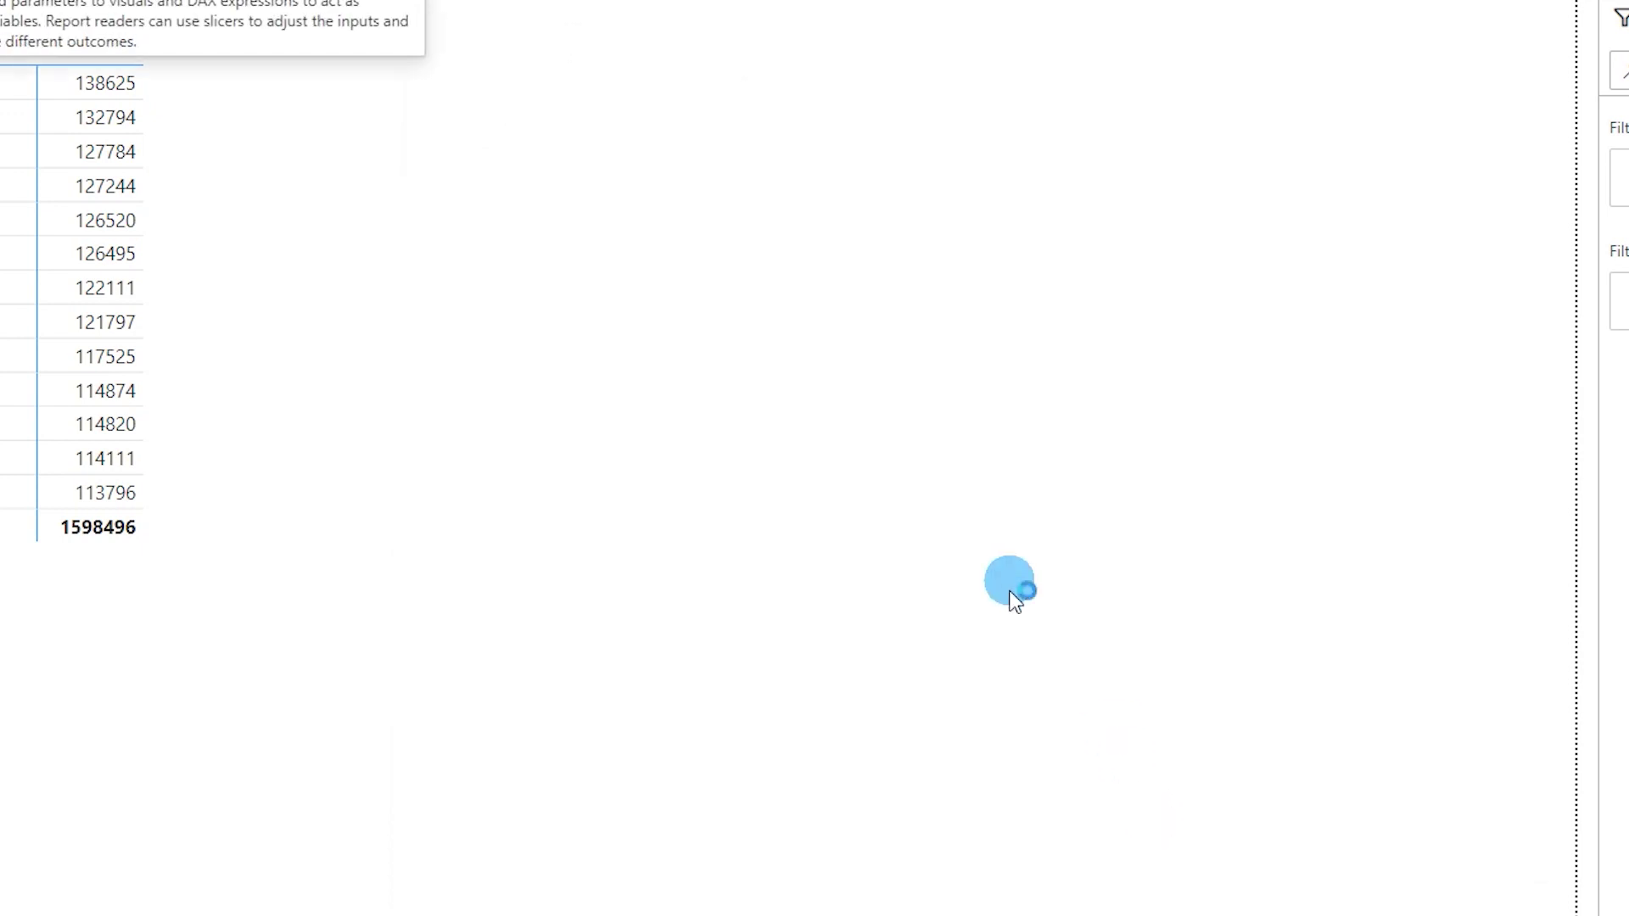
Move the Top slicer up beside the customer table and set its value to 0.10
{"action": "left_click_drag", "start_coordinate": [1171, 912], "coordinate": [1179, 224]}
{"action": "left_click", "coordinate": [860, 180]}
{"action": "left_click_drag", "start_coordinate": [810, 114], "coordinate": [882, 114]}
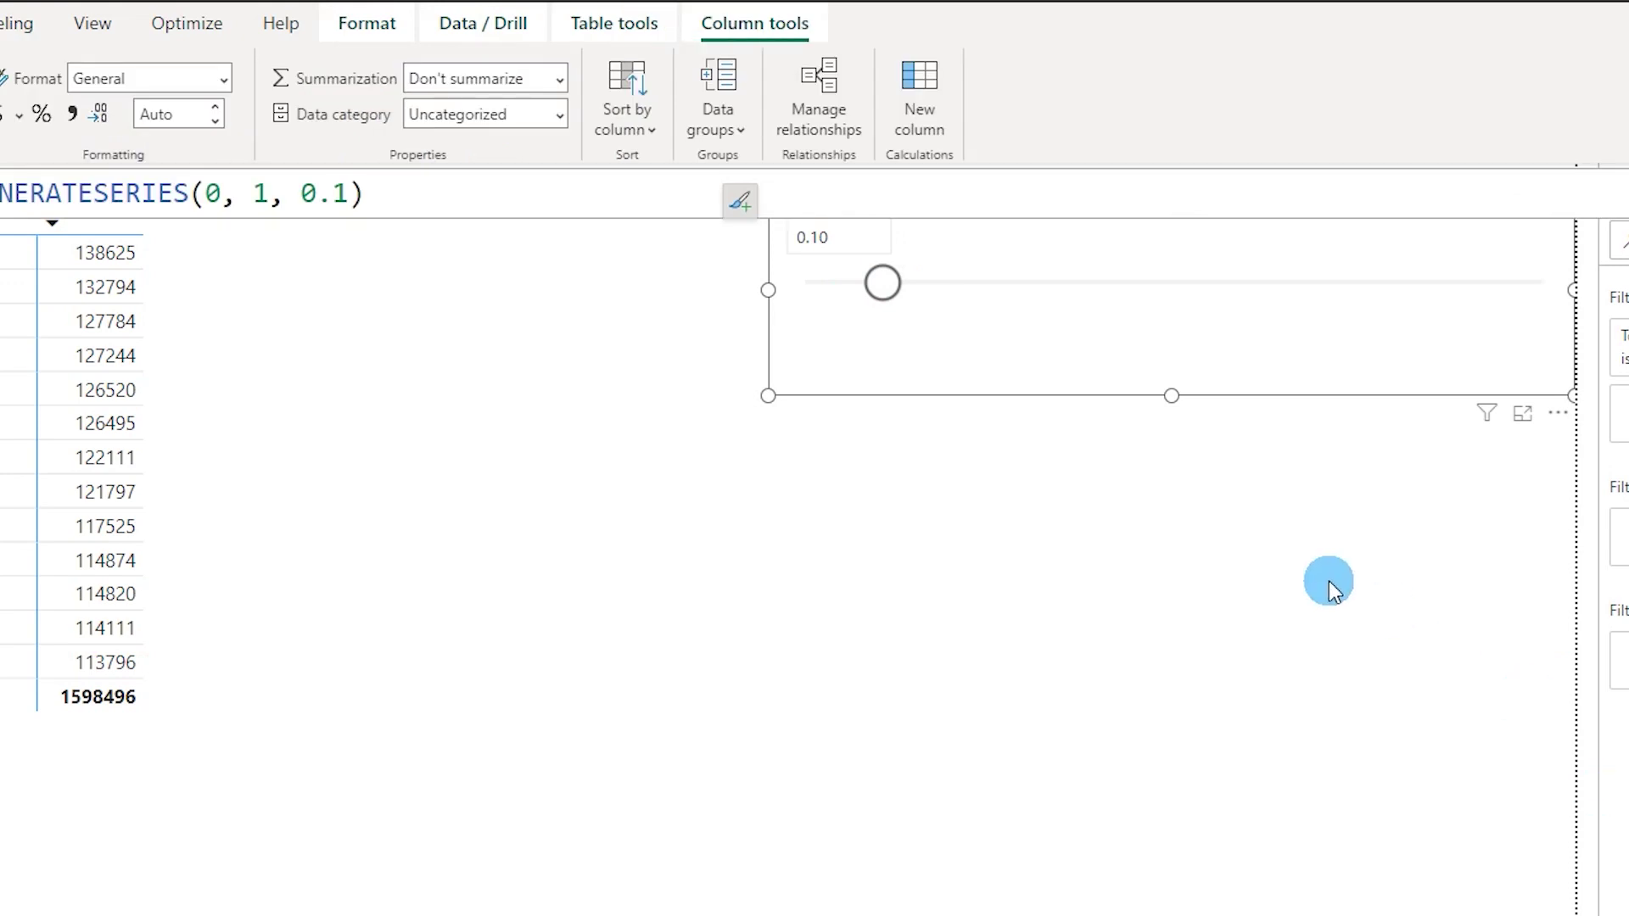
Format the Top parameter's column as a percentage with 0 decimal places and deselect the slicer
{"action": "left_click", "coordinate": [18, 115]}
{"action": "left_click", "coordinate": [40, 116]}
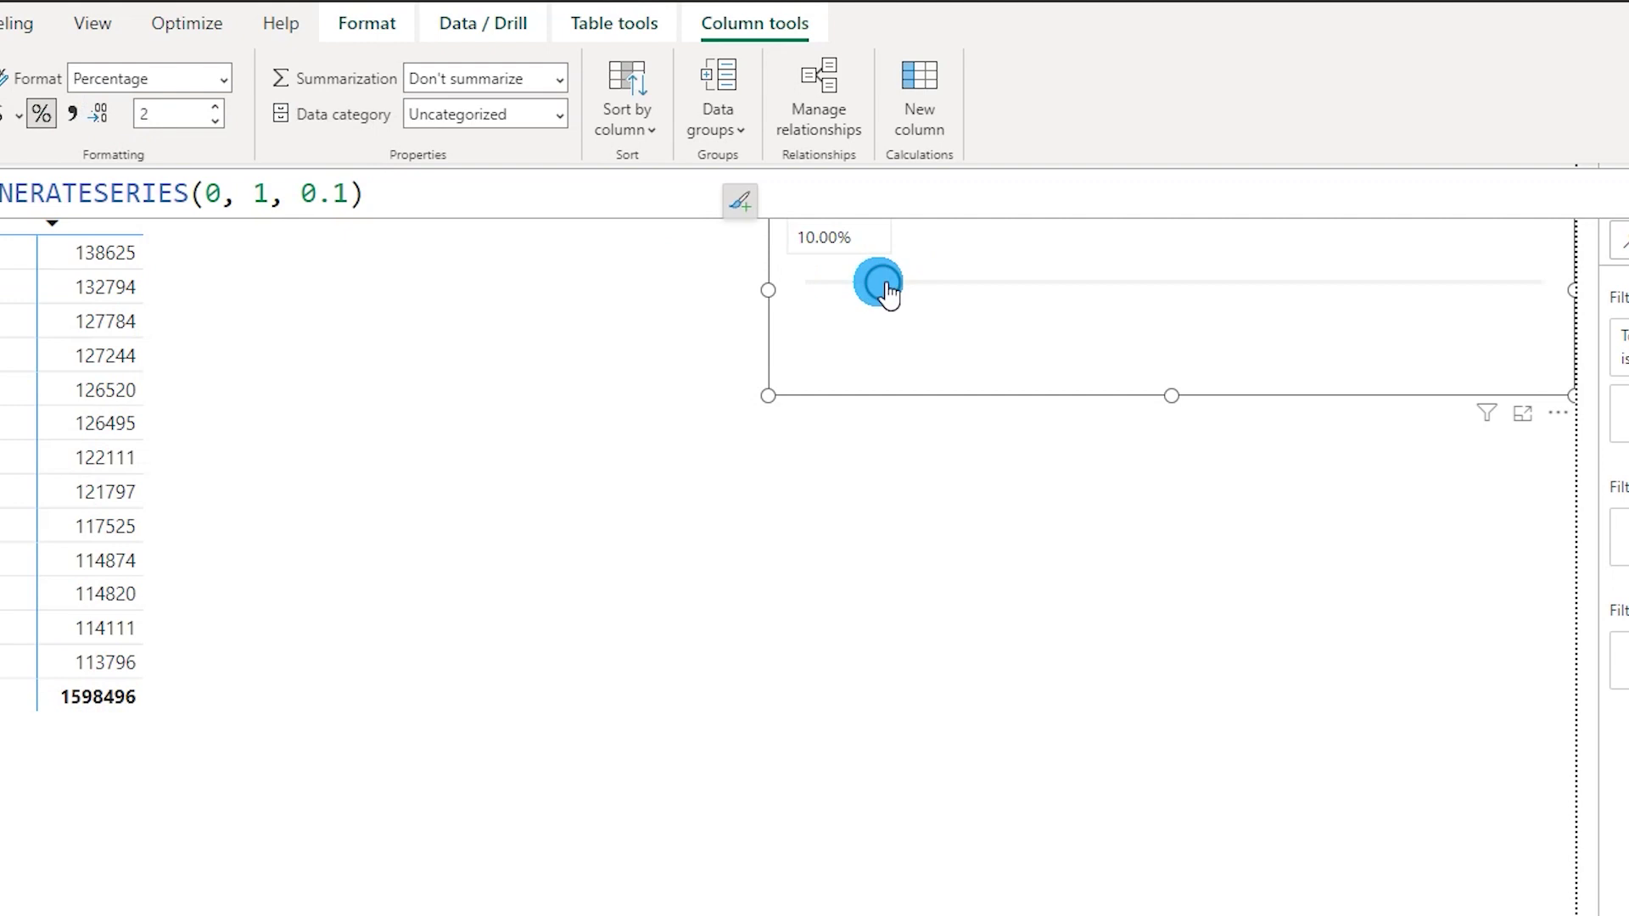
{"action": "double_click", "coordinate": [169, 117]}
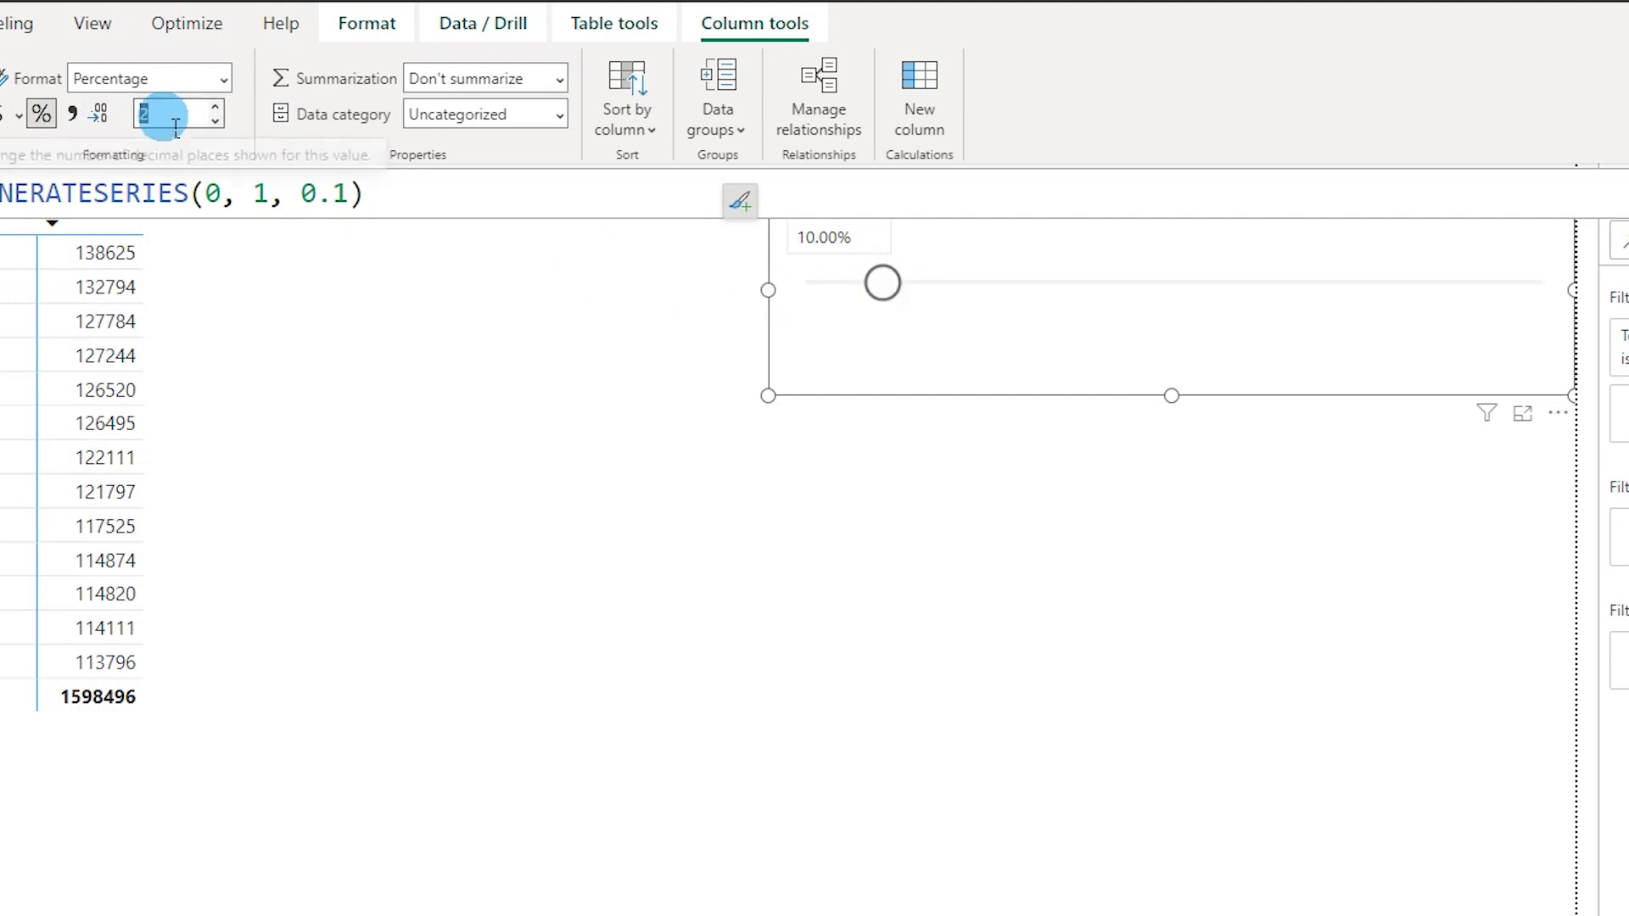
{"action": "type", "text": "0"}
{"action": "left_click", "coordinate": [1094, 593]}
Shrink the Top slicer to a compact box and reposition it in the blank area beside the customer table
{"action": "left_click", "coordinate": [1520, 367]}
{"action": "left_click_drag", "start_coordinate": [1575, 395], "coordinate": [1197, 302]}
{"action": "left_click_drag", "start_coordinate": [901, 264], "coordinate": [962, 371]}
Try the Top slicer at 0% and set it to 100%
{"action": "left_click", "coordinate": [1041, 356]}
{"action": "left_click", "coordinate": [1018, 361]}
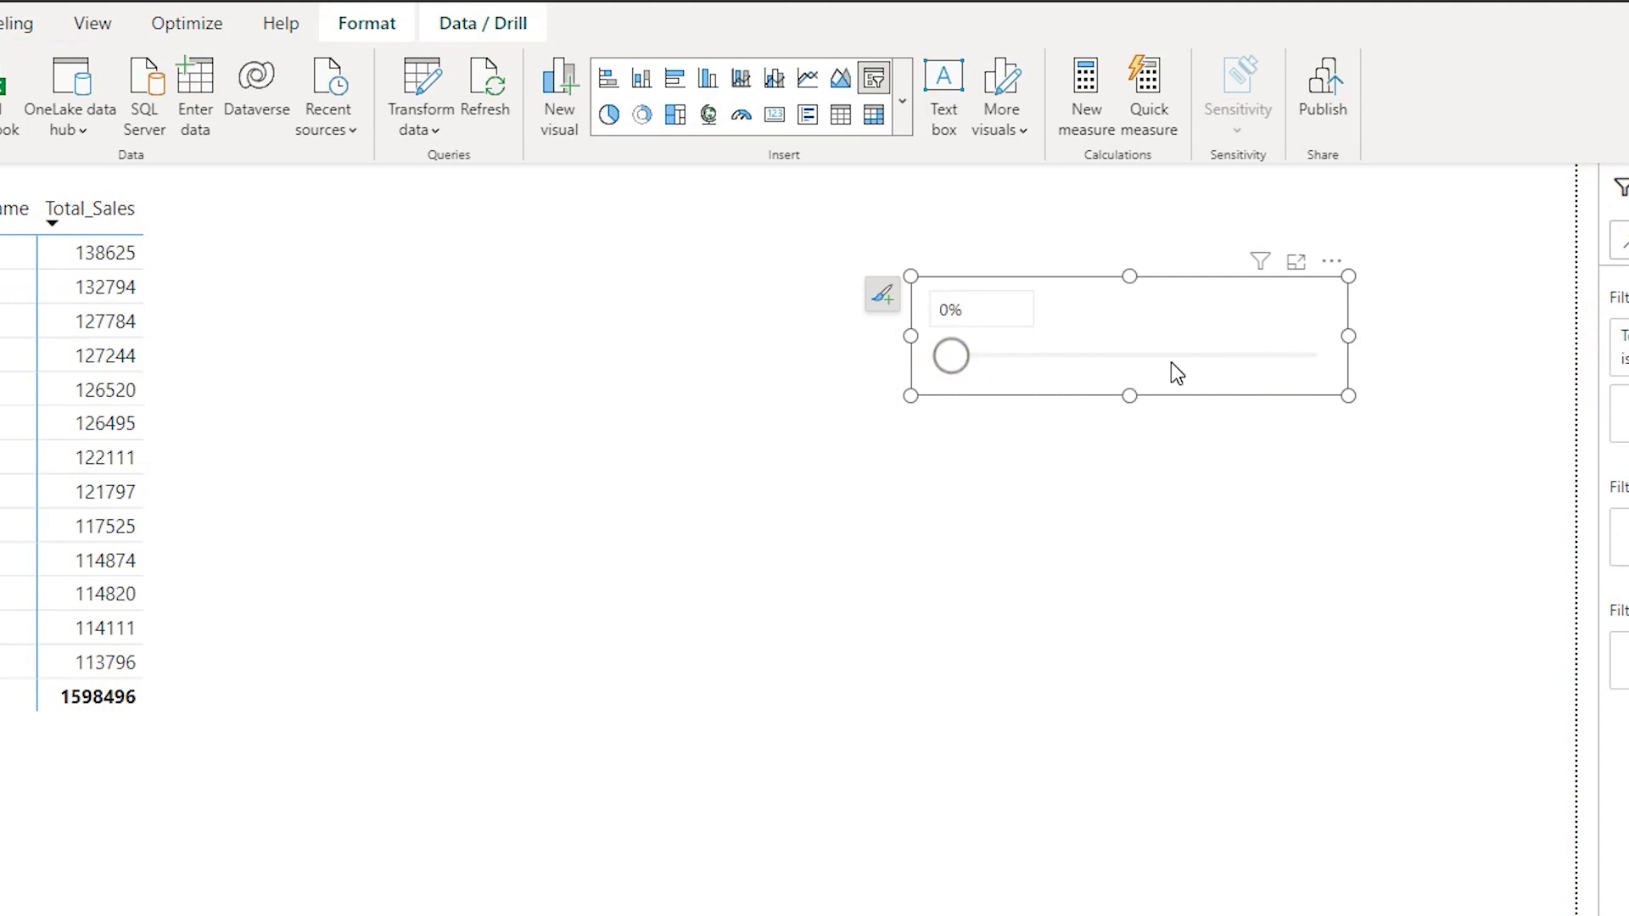
{"action": "left_click", "coordinate": [1316, 372]}
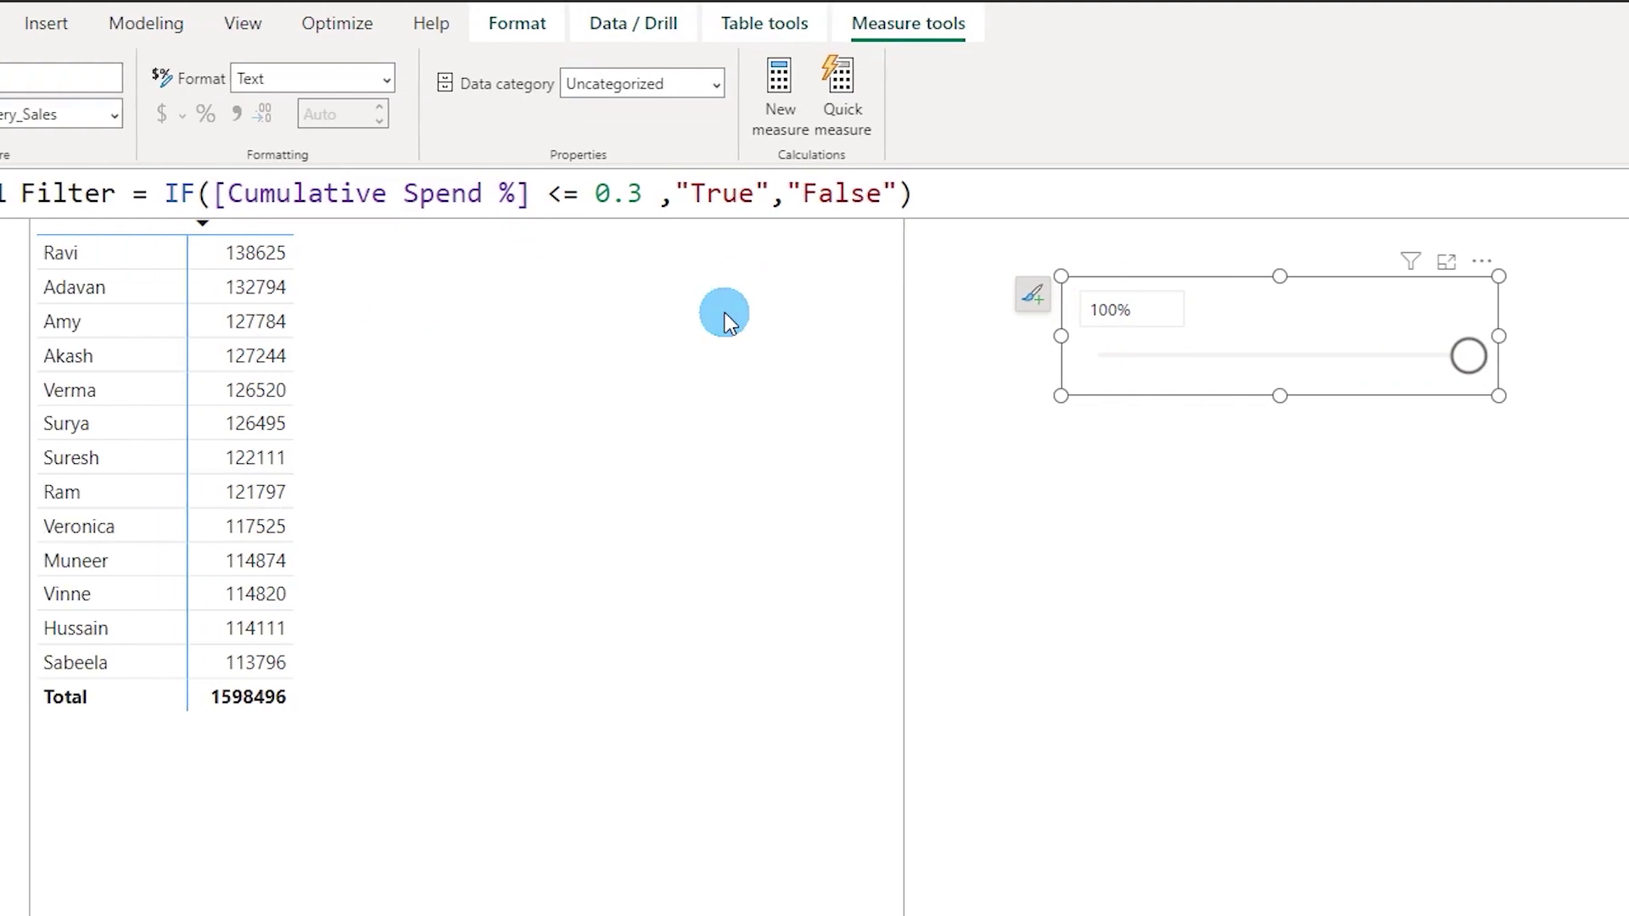
Replace 0.3 in the Filter measure with 'Top'[Top Value], commit the formula and deselect the slicer
{"action": "left_click", "coordinate": [607, 194]}
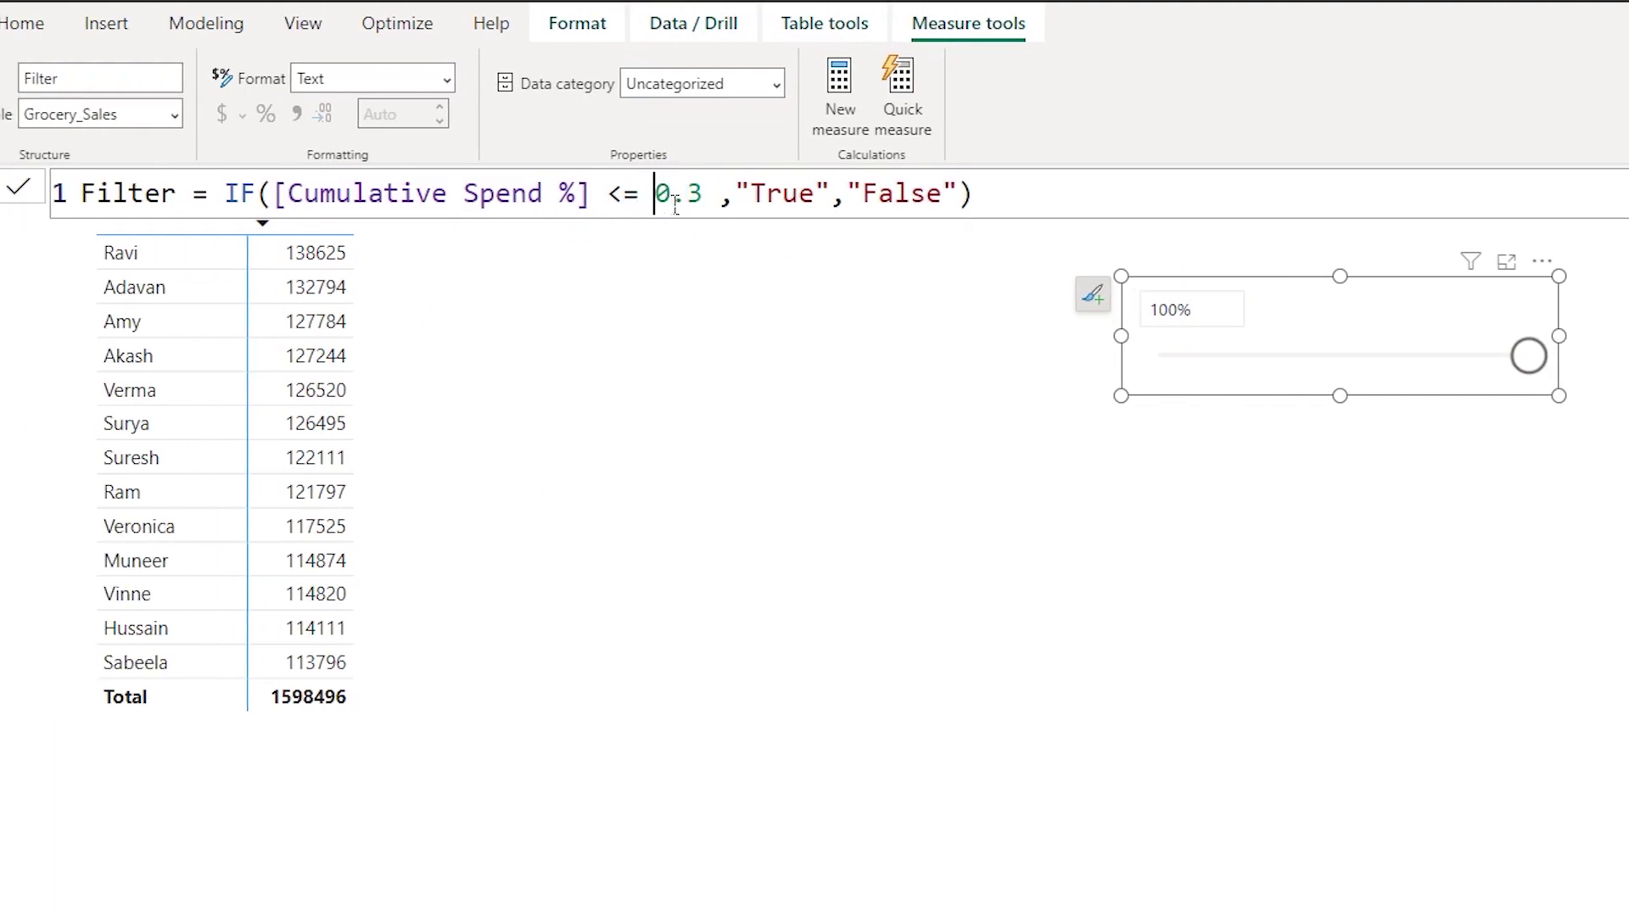
{"action": "left_click_drag", "start_coordinate": [656, 203], "coordinate": [703, 208]}
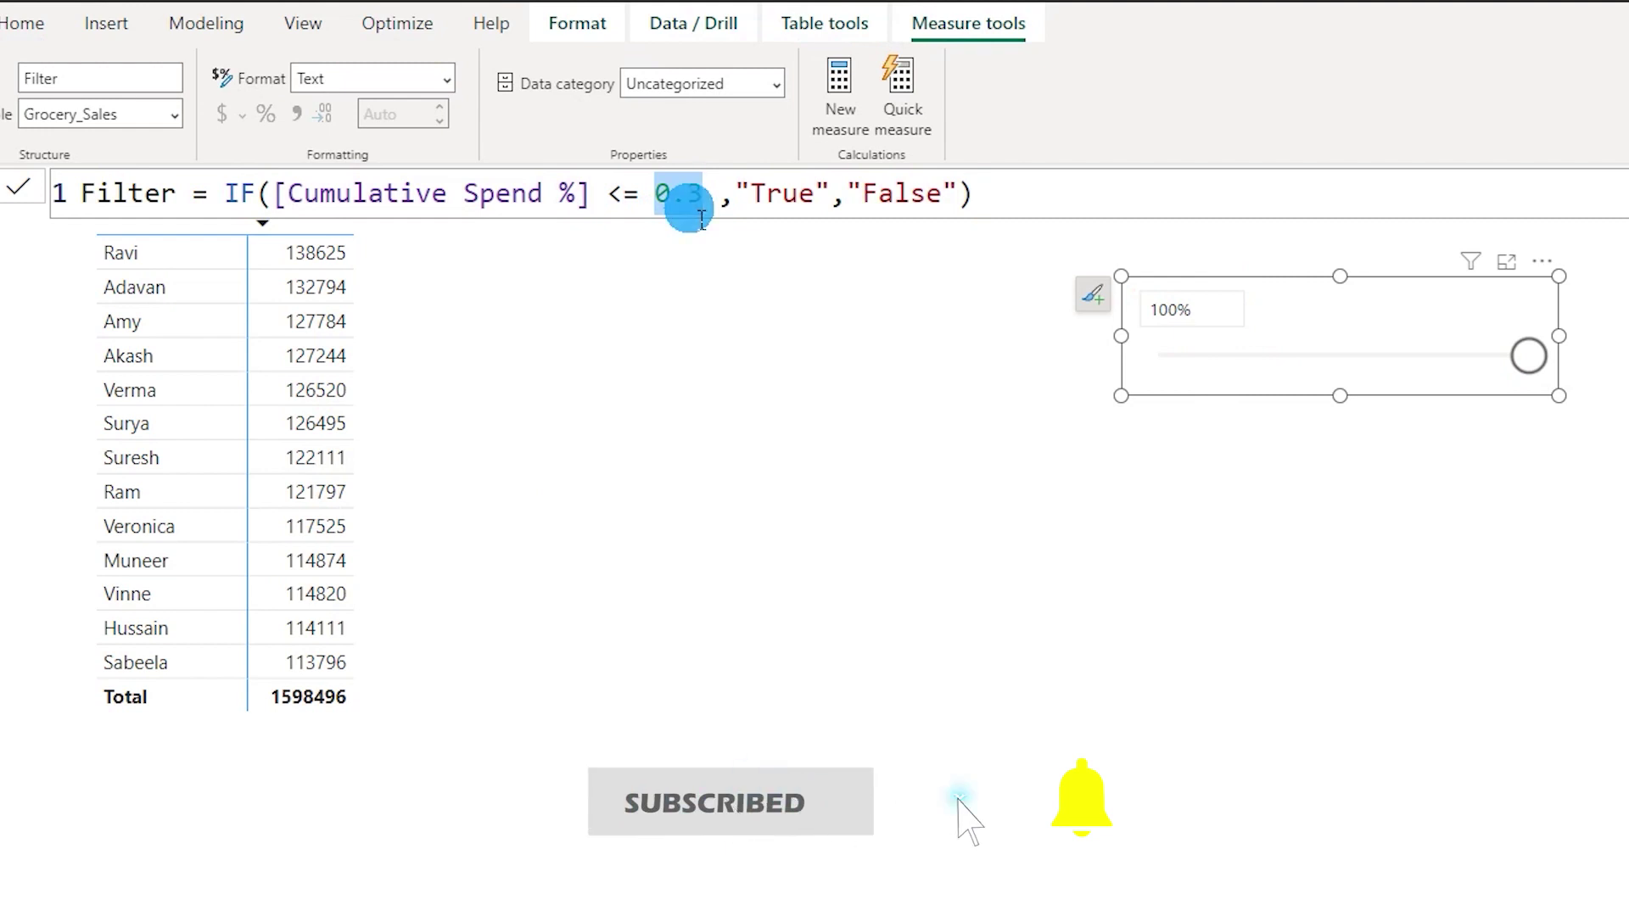
{"action": "type", "text": "Top"}
{"action": "key", "text": "Tab"}
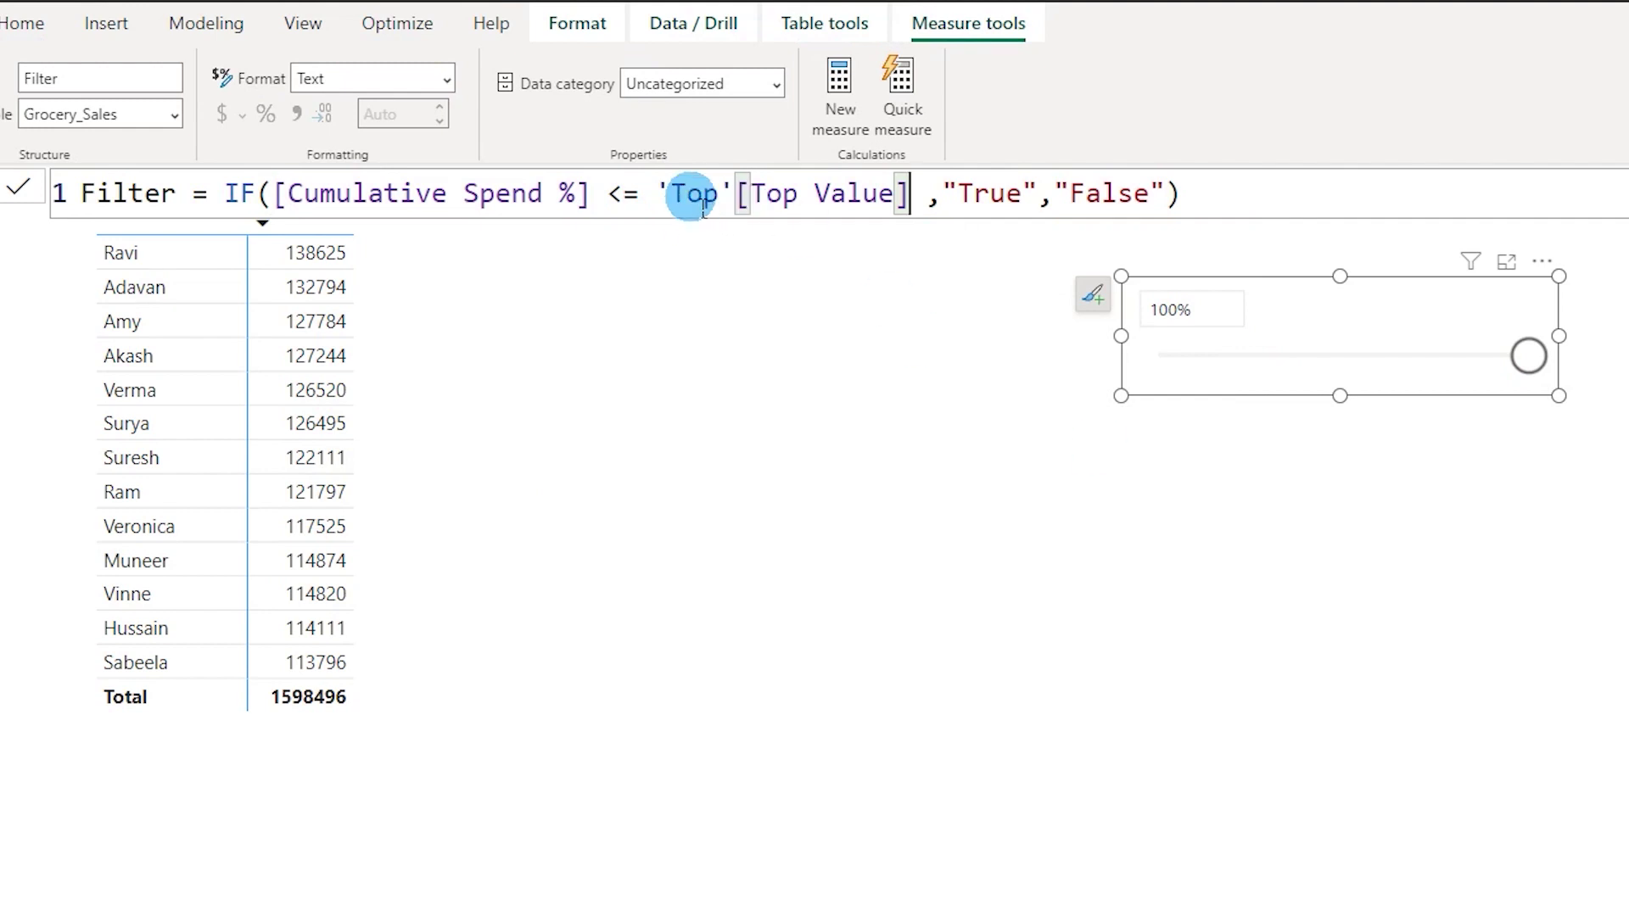
{"action": "left_click_drag", "start_coordinate": [654, 197], "coordinate": [917, 223]}
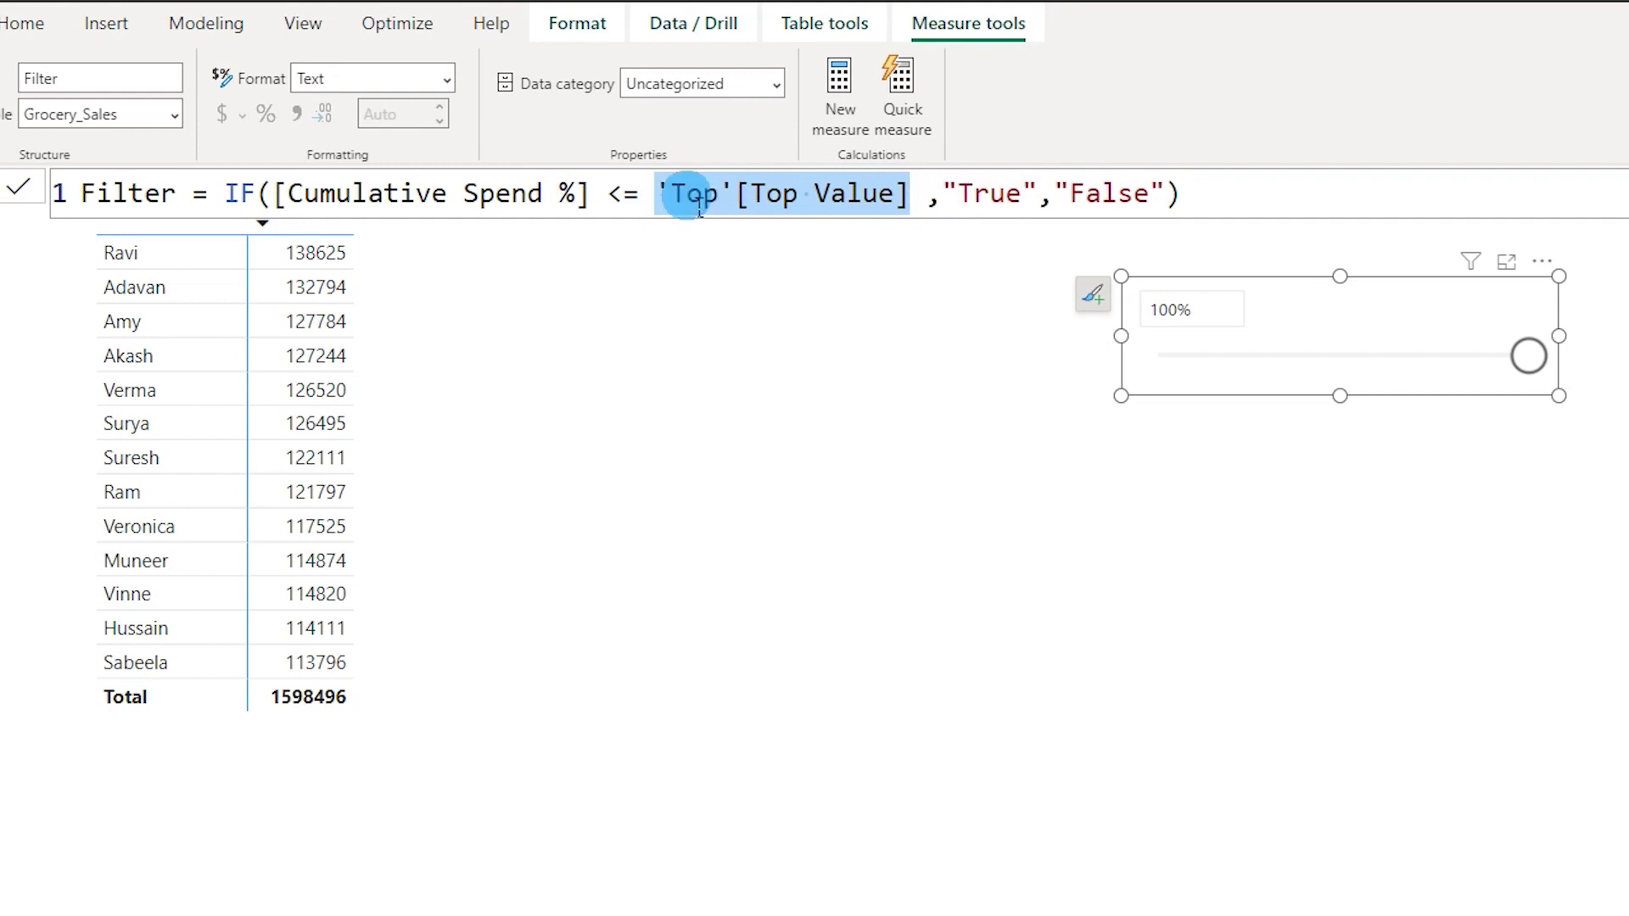
{"action": "left_click", "coordinate": [1113, 194]}
{"action": "left_click", "coordinate": [1234, 205]}
{"action": "left_click", "coordinate": [21, 190]}
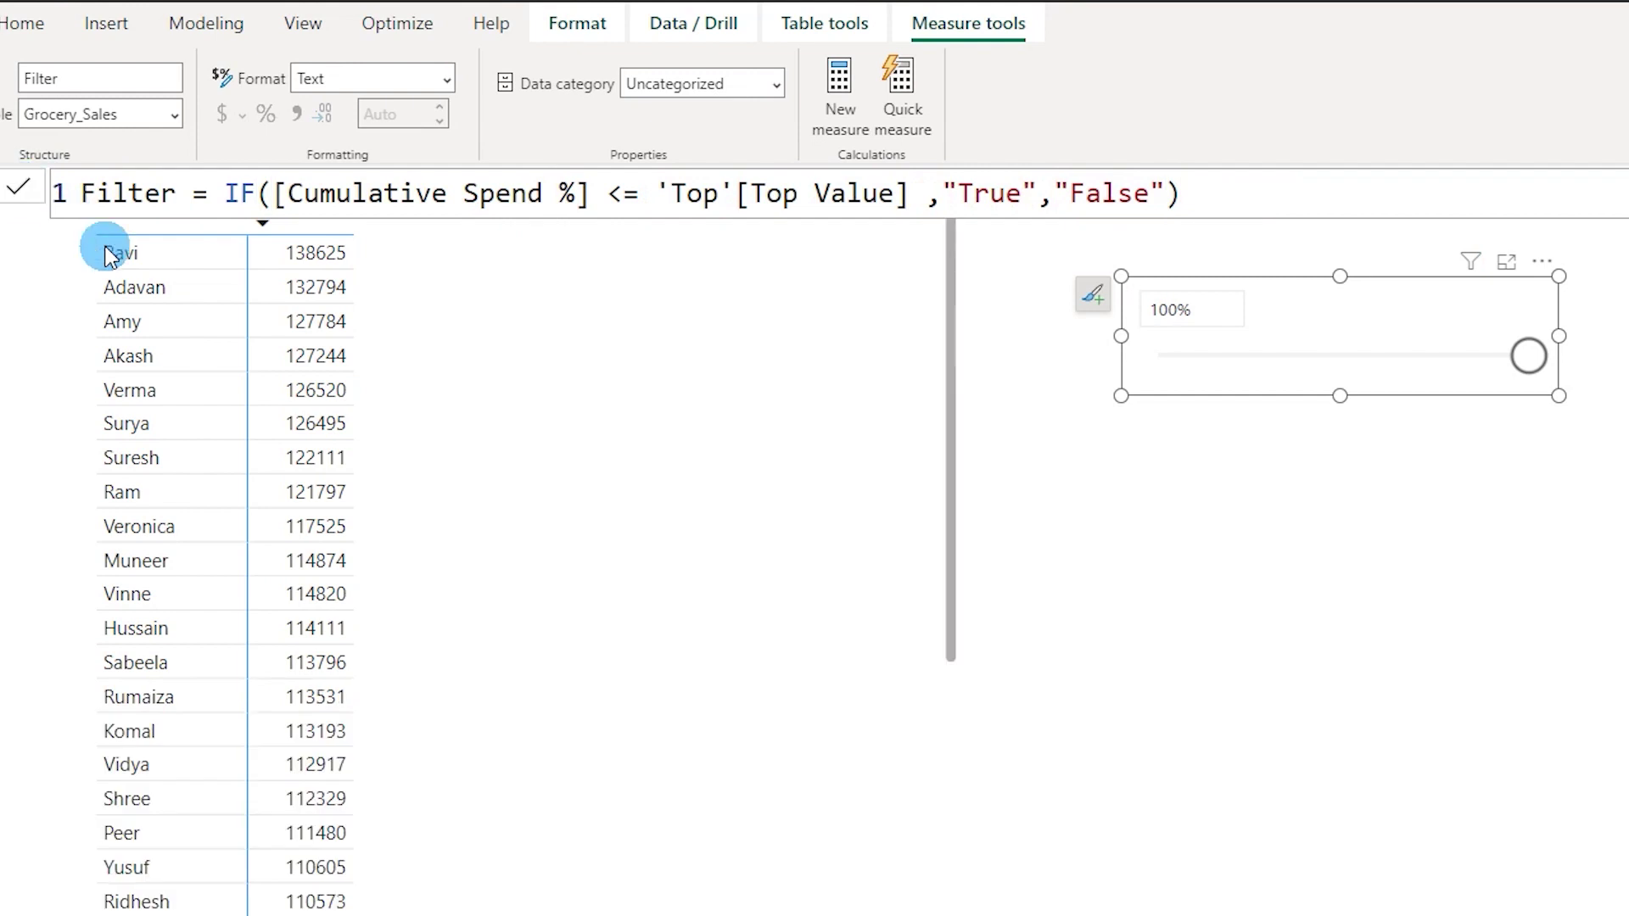
{"action": "left_click", "coordinate": [1388, 501]}
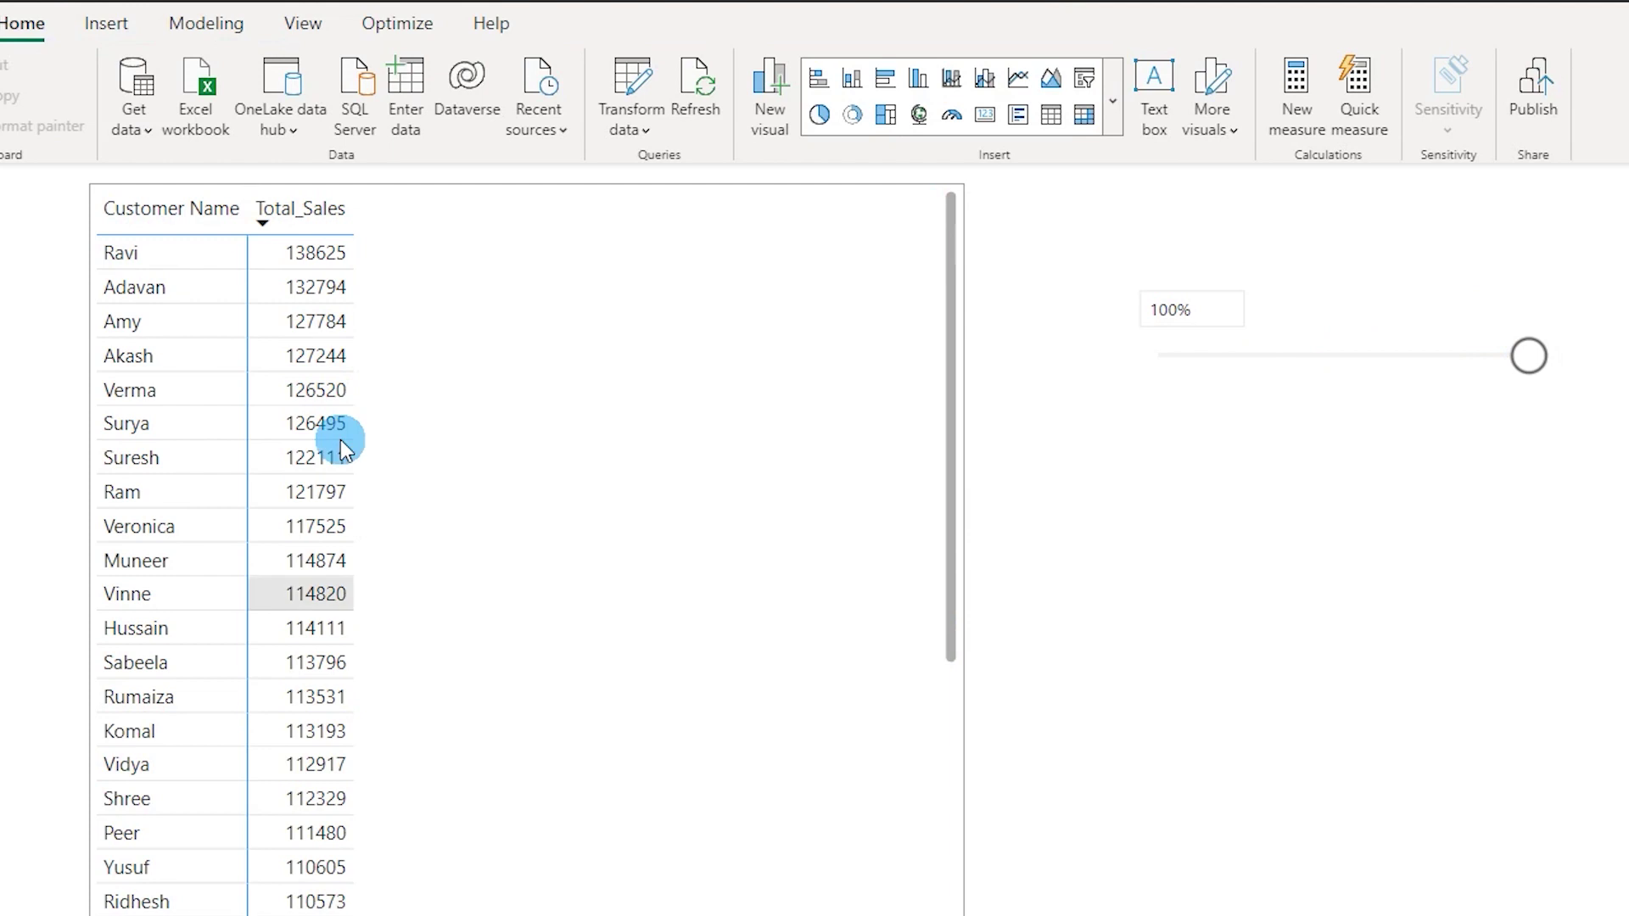
Review the customer table at 100% and set the Top slicer to 30%
{"action": "scroll", "coordinate": [372, 906], "scroll_direction": "down", "scroll_amount": 10}
{"action": "scroll", "coordinate": [371, 906], "scroll_direction": "down", "scroll_amount": 1}
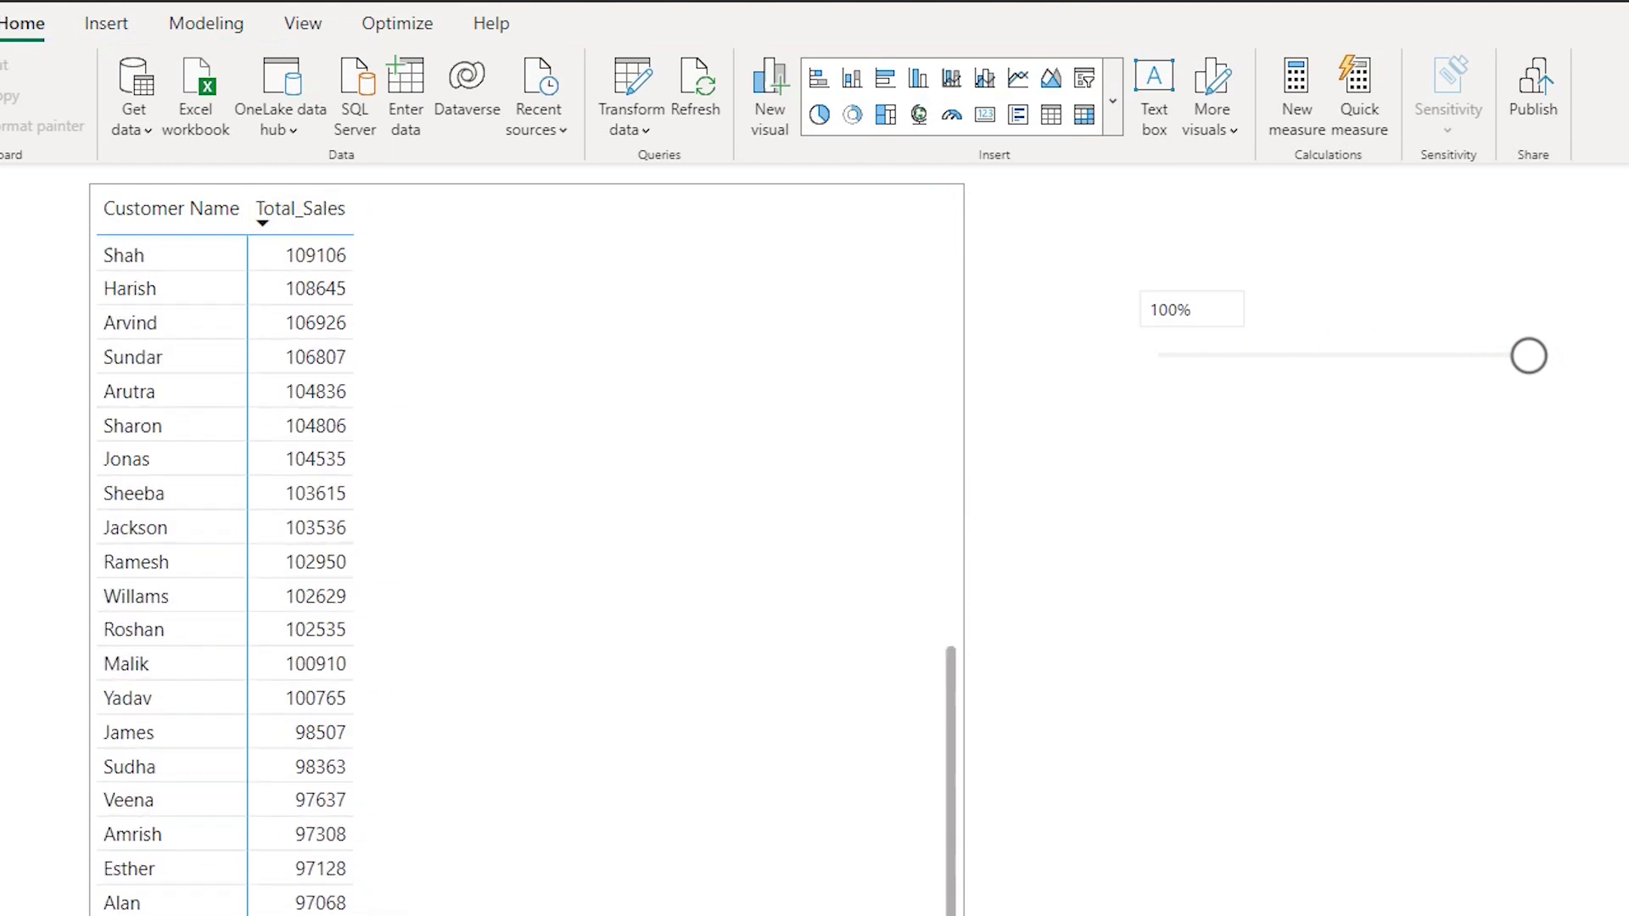
{"action": "scroll", "coordinate": [372, 906], "scroll_direction": "up", "scroll_amount": 10}
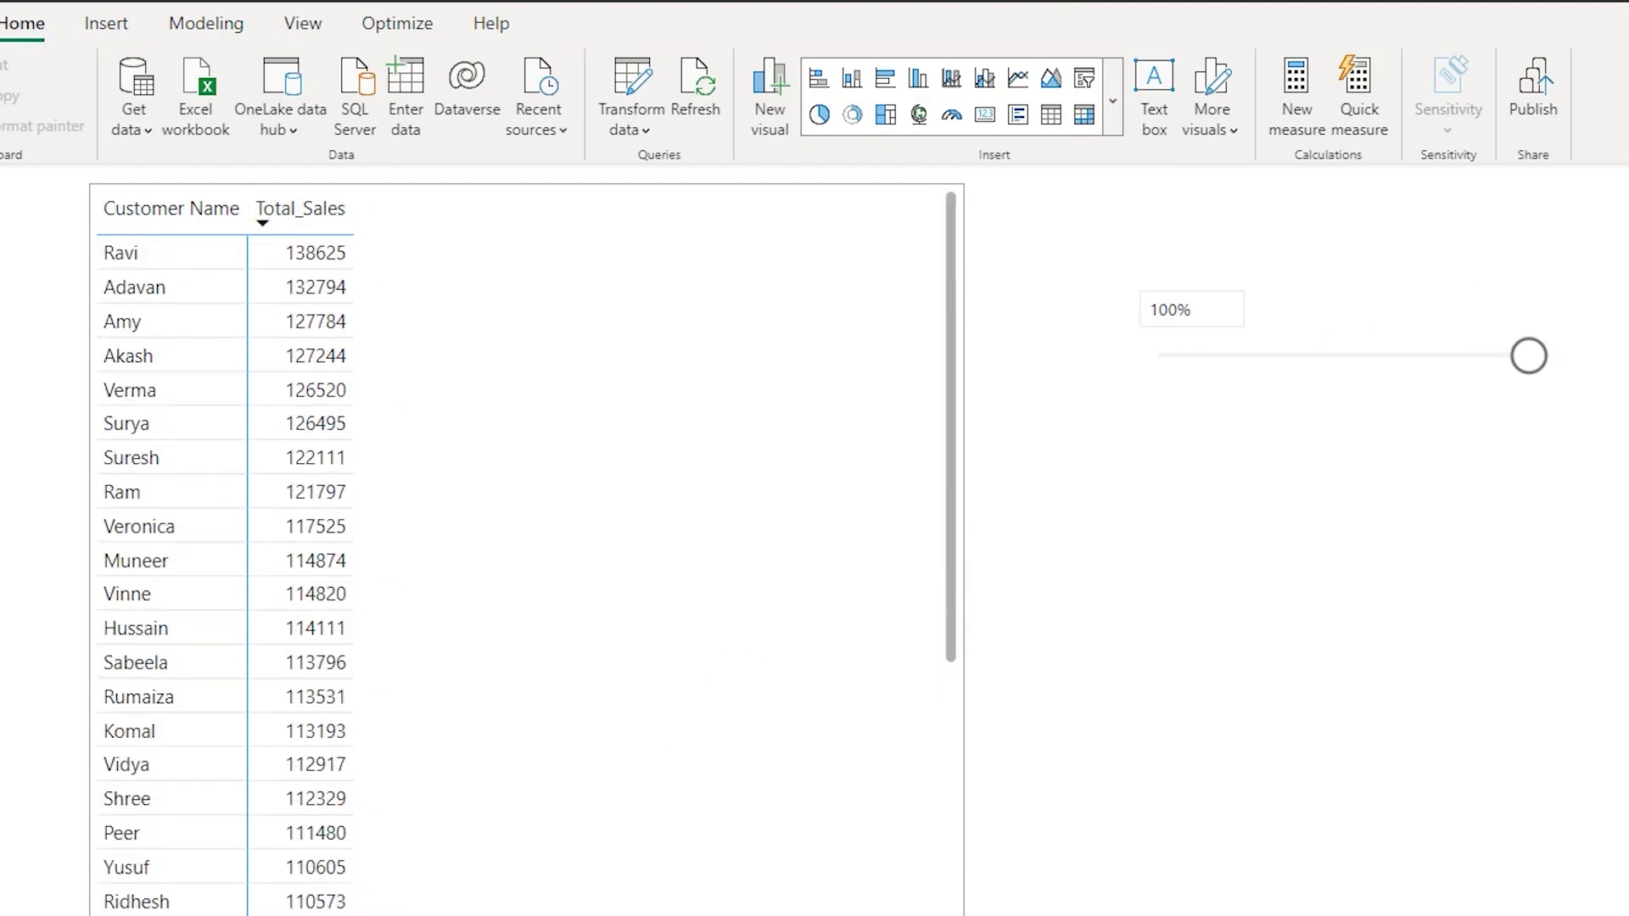
{"action": "left_click", "coordinate": [1518, 388]}
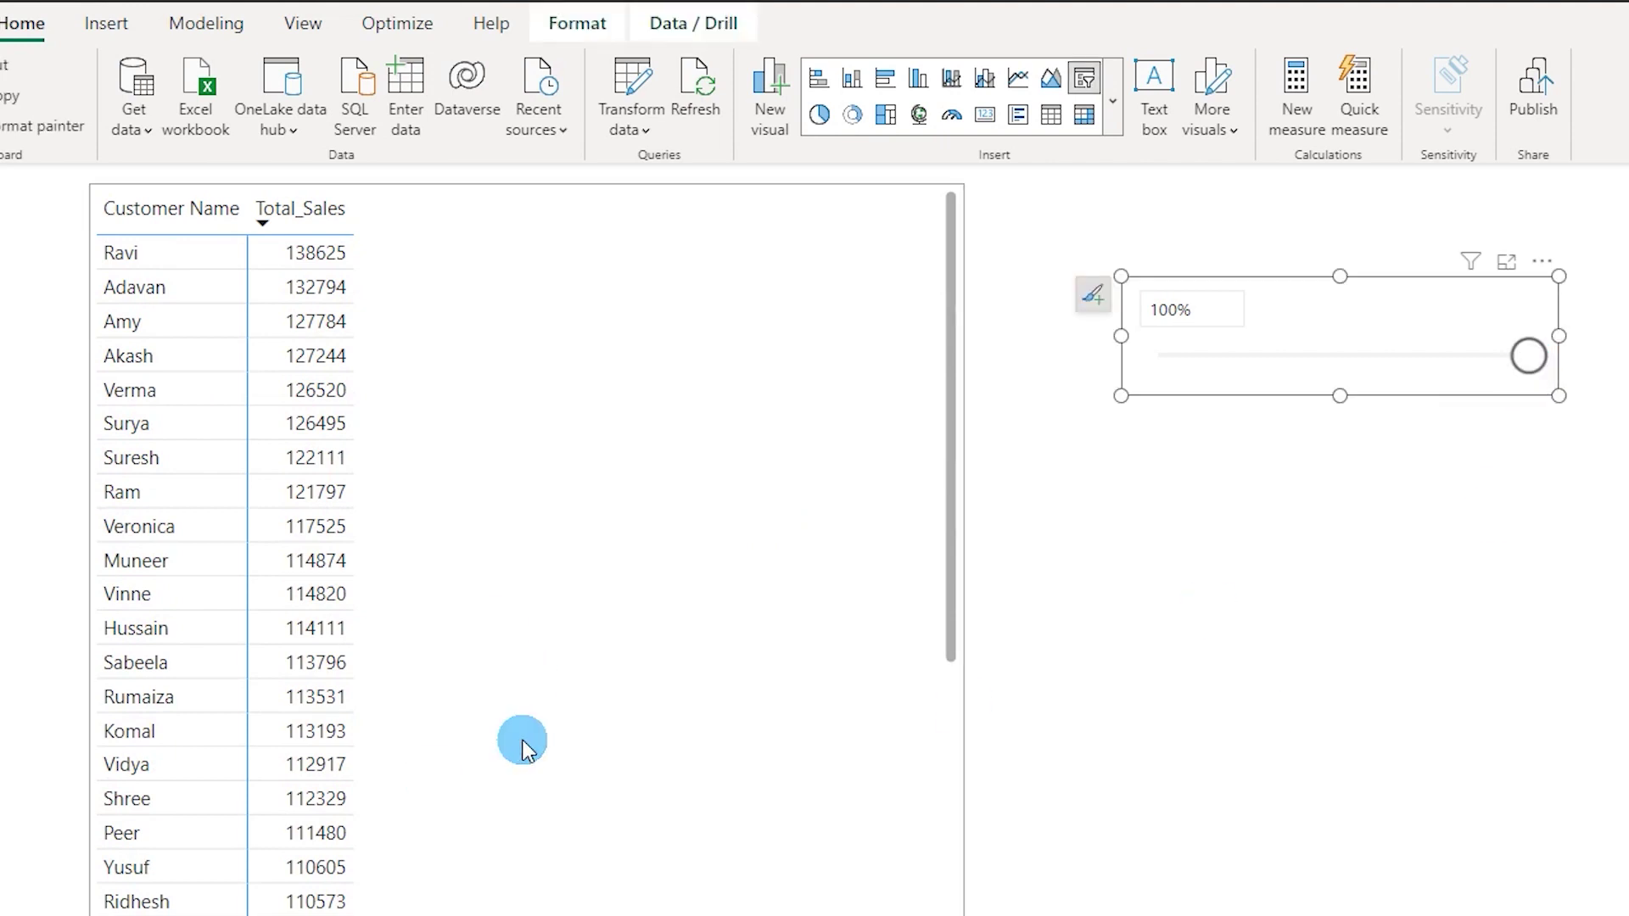
{"action": "left_click_drag", "start_coordinate": [1528, 356], "coordinate": [1269, 355]}
{"action": "left_click", "coordinate": [531, 594]}
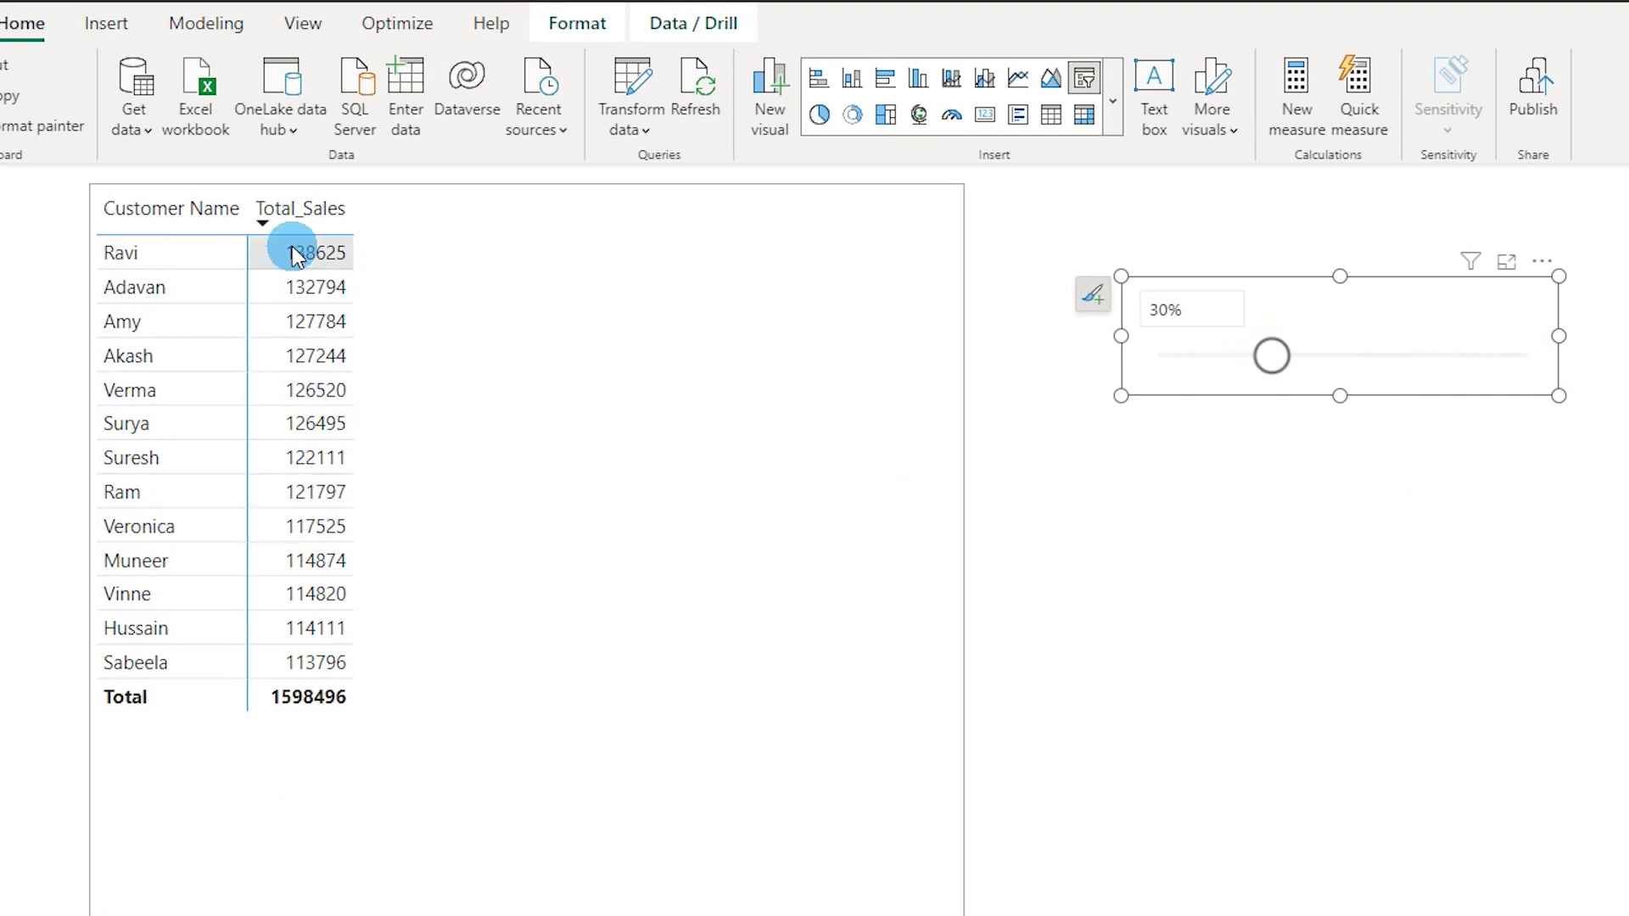
Set the Top slicer to 50%
{"action": "left_click", "coordinate": [1150, 371]}
{"action": "left_click", "coordinate": [828, 462]}
{"action": "left_click", "coordinate": [1276, 356]}
{"action": "left_click_drag", "start_coordinate": [1281, 360], "coordinate": [1346, 354]}
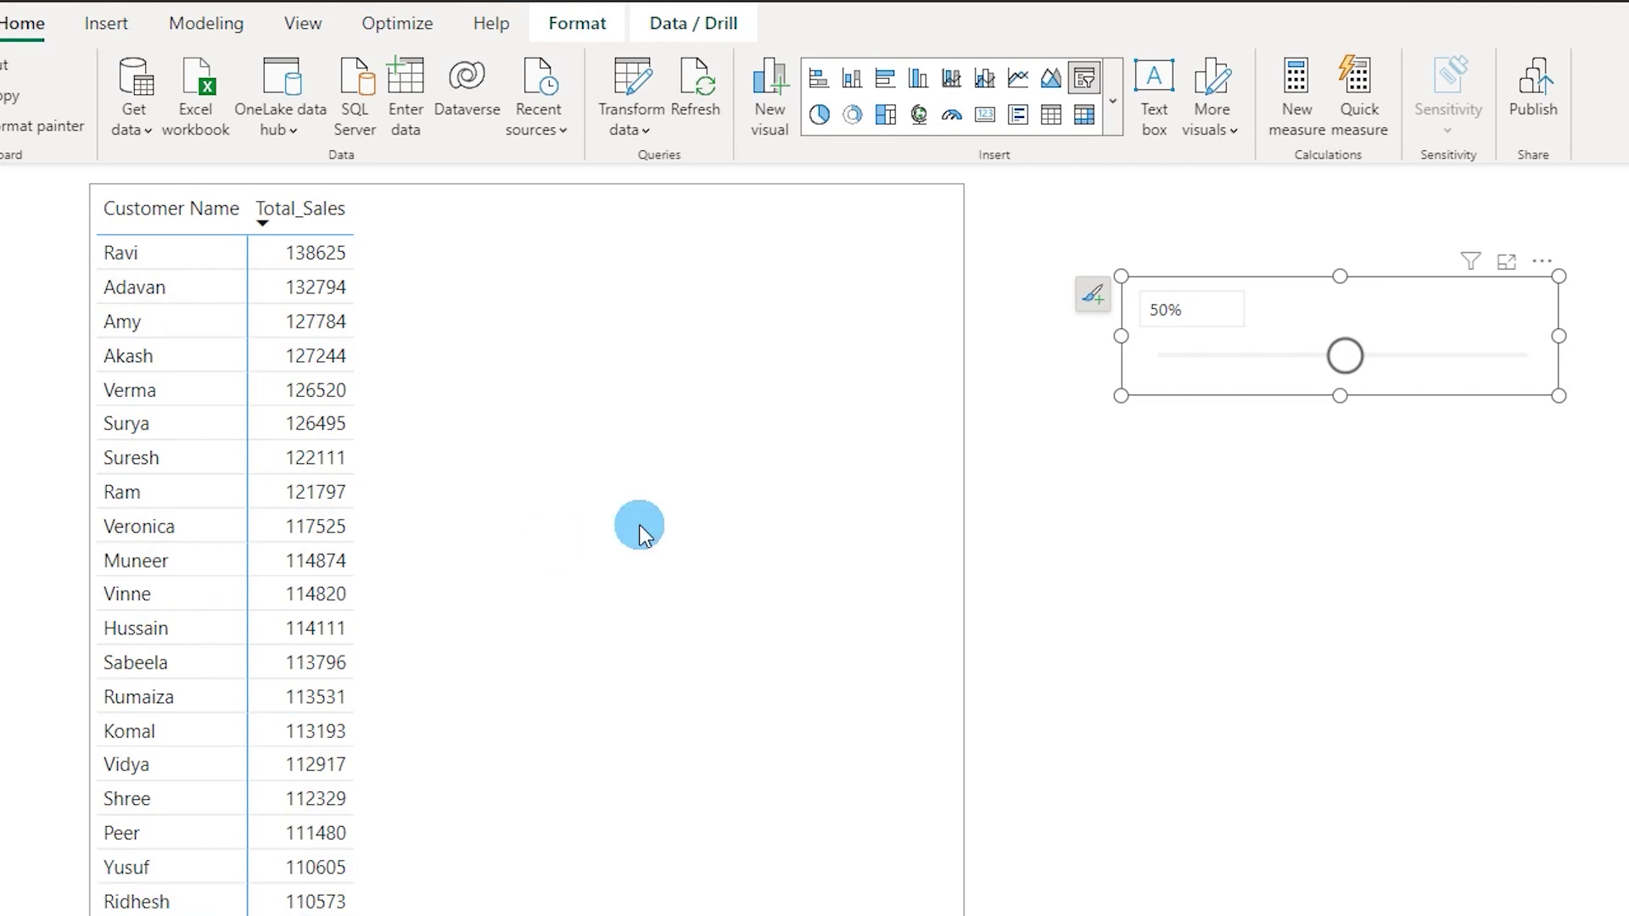
Narrow the customer table around a widened Total_Sales column and place a copy of the table beside the original
{"action": "left_click_drag", "start_coordinate": [961, 692], "coordinate": [469, 451]}
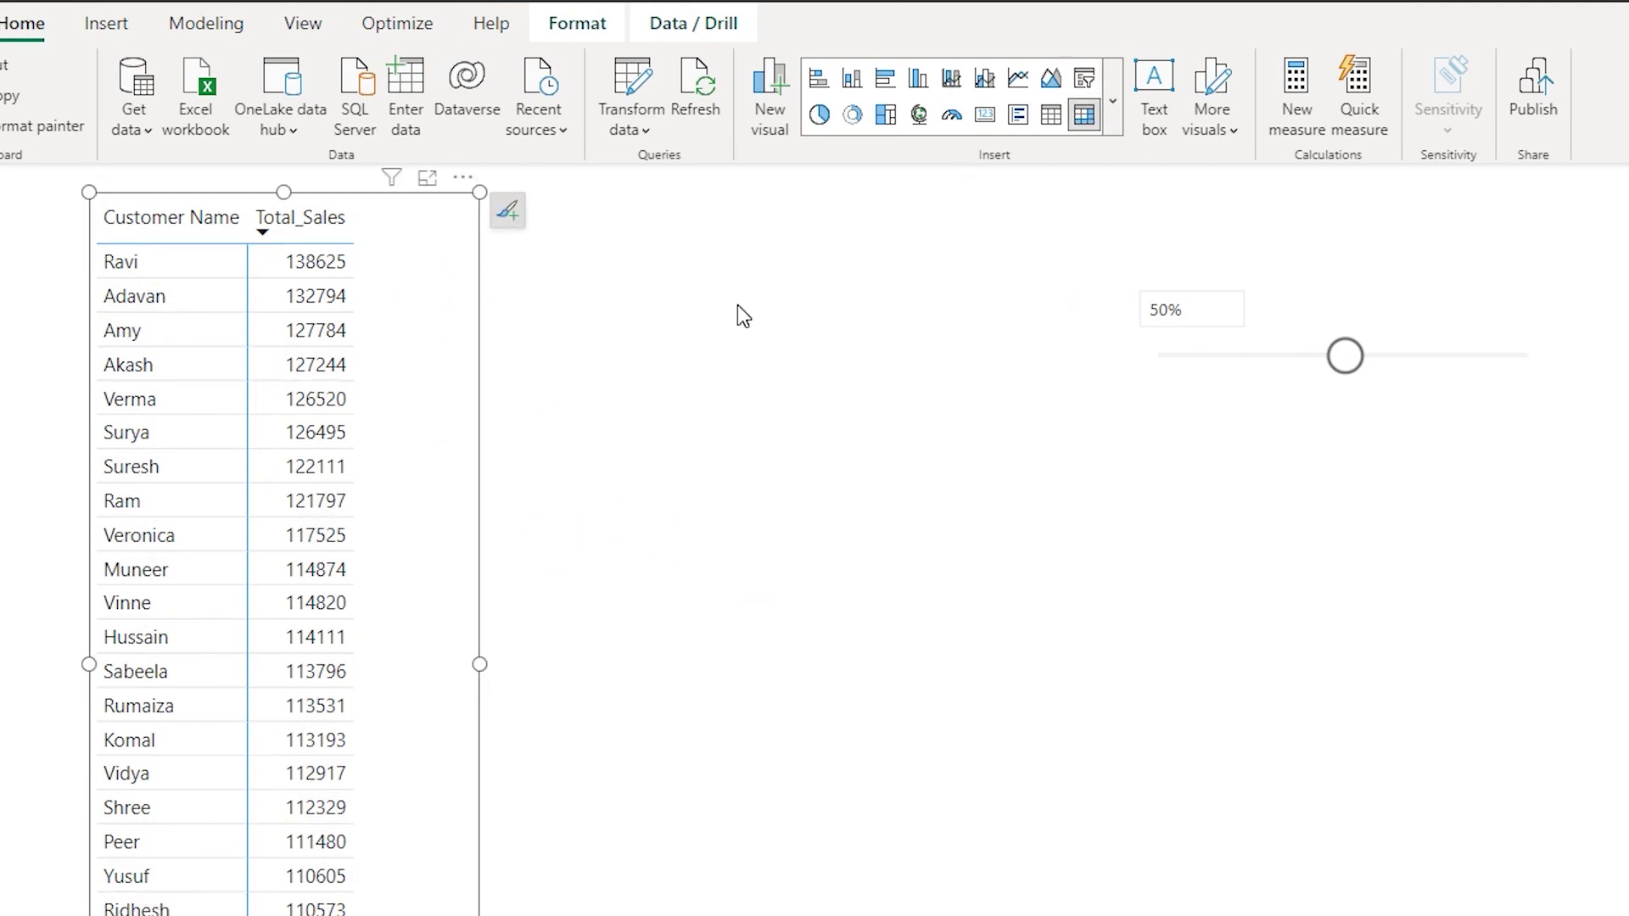
{"action": "left_click_drag", "start_coordinate": [355, 217], "coordinate": [406, 225]}
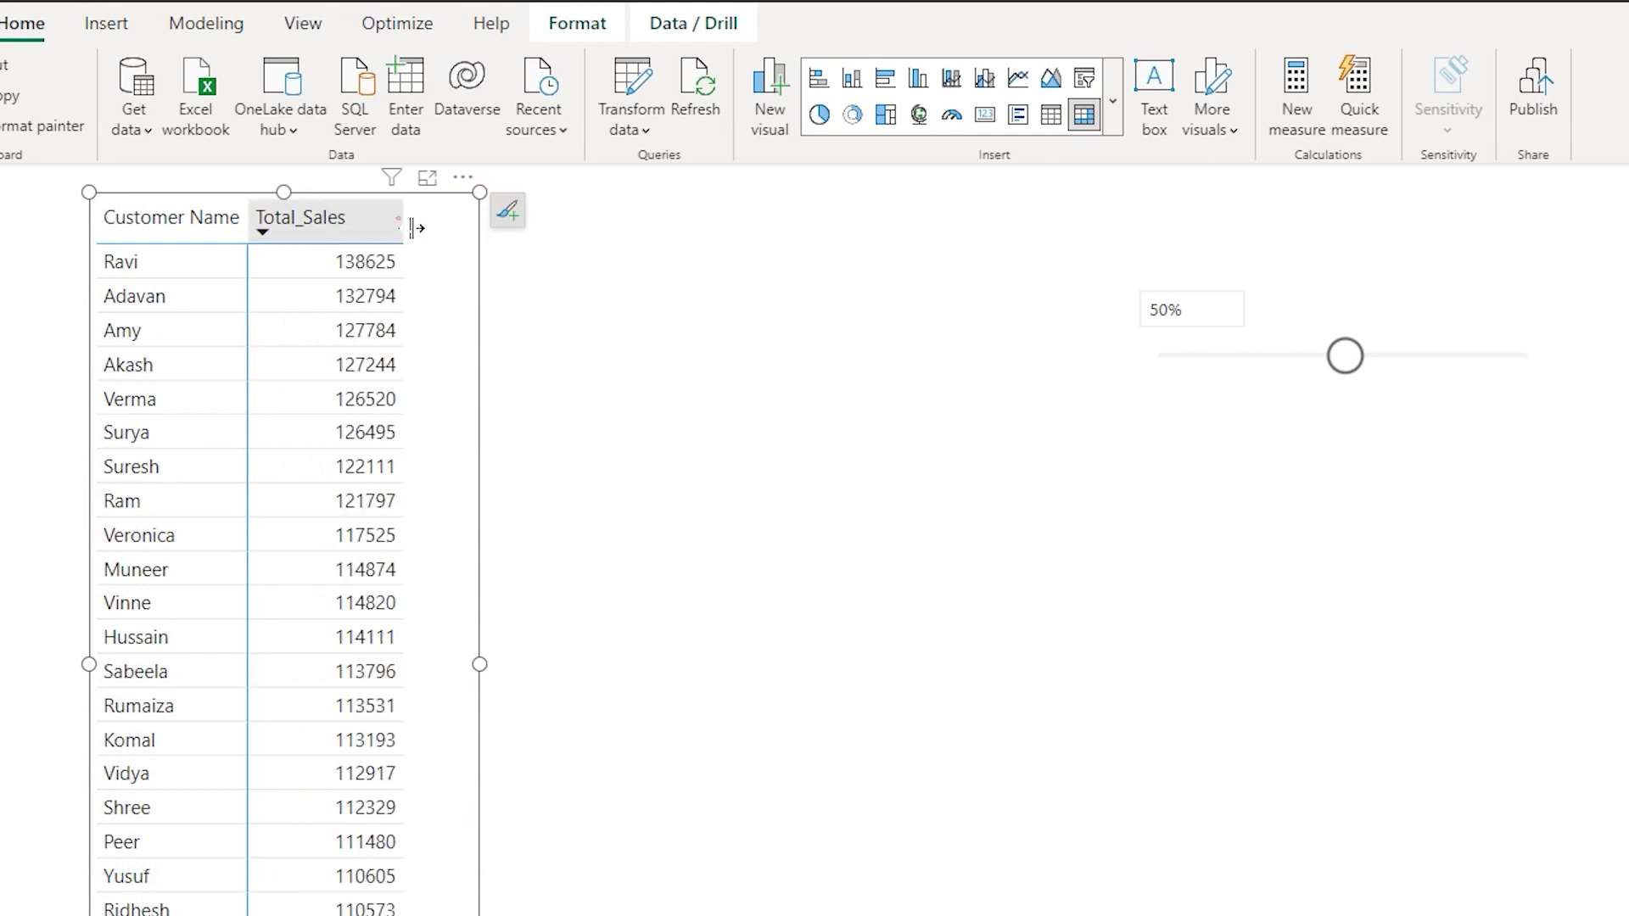
{"action": "left_click_drag", "start_coordinate": [433, 189], "coordinate": [815, 195], "text": "ctrl"}
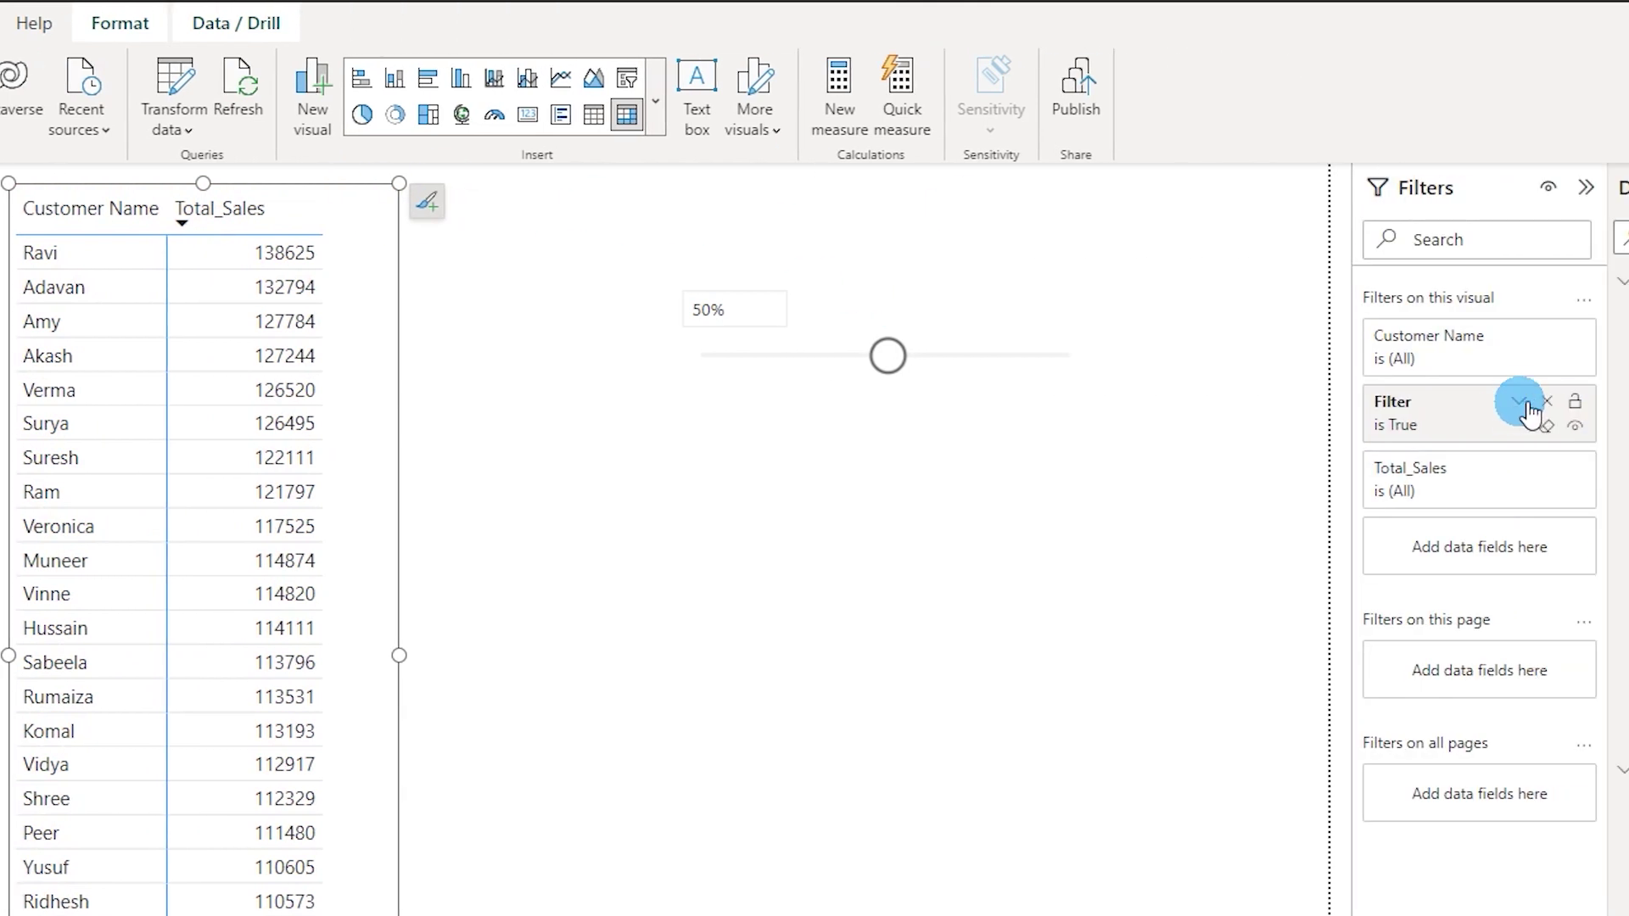
Change the copied table's Filter condition to is False, apply it, and narrow the copy's Total_Sales column
{"action": "left_click", "coordinate": [1524, 409]}
{"action": "left_click_drag", "start_coordinate": [1541, 540], "coordinate": [1362, 528]}
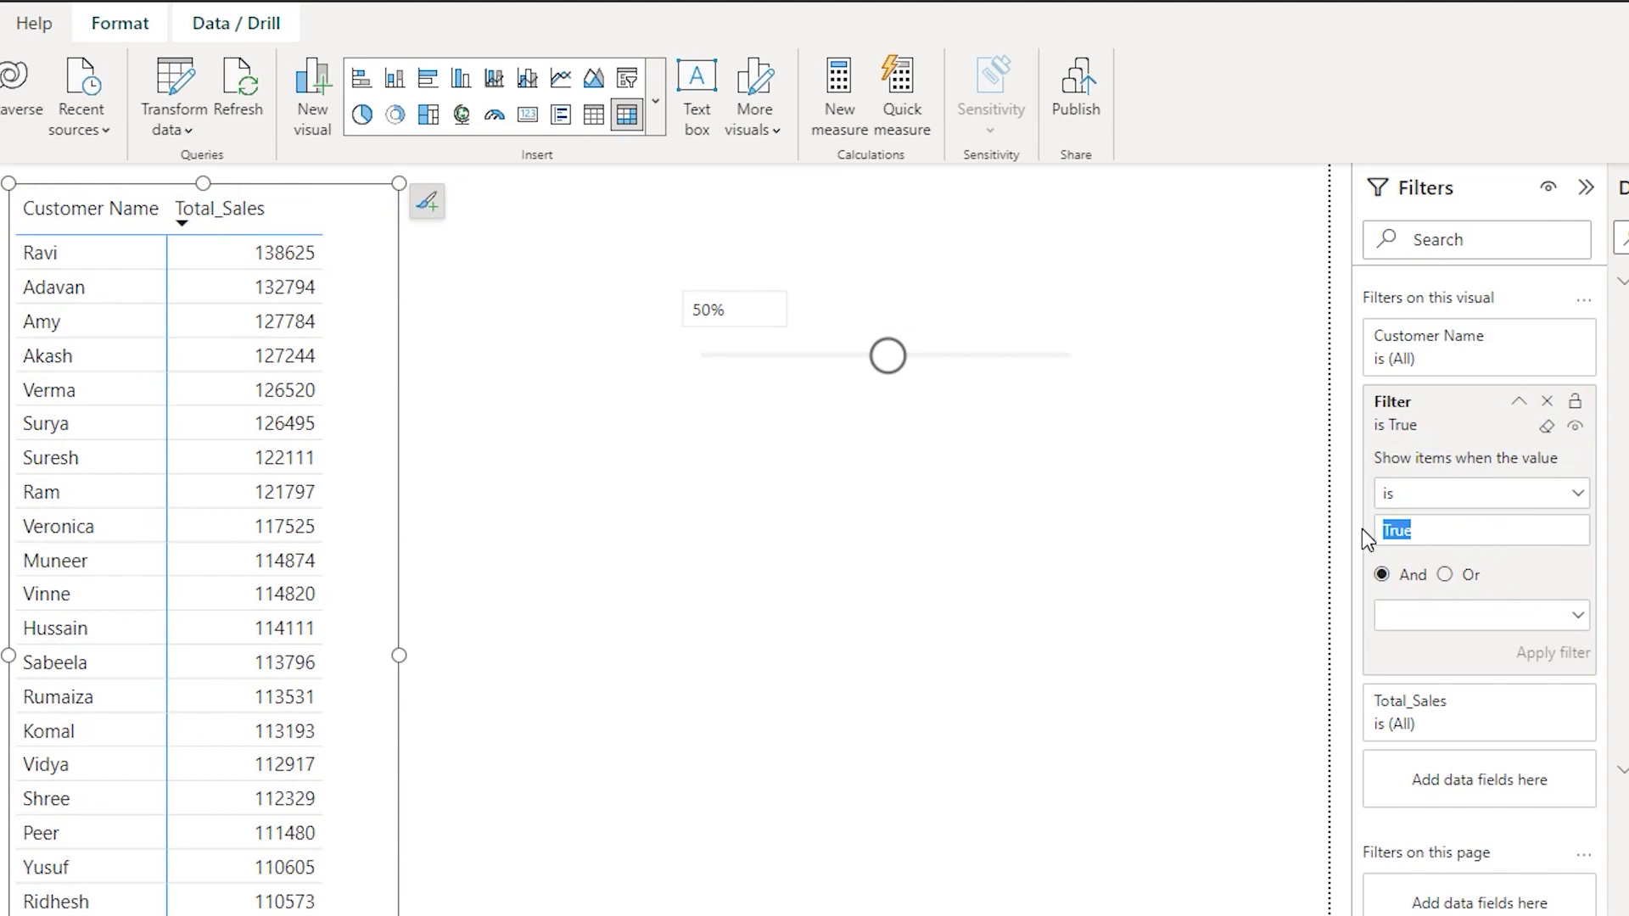
{"action": "type", "text": "False"}
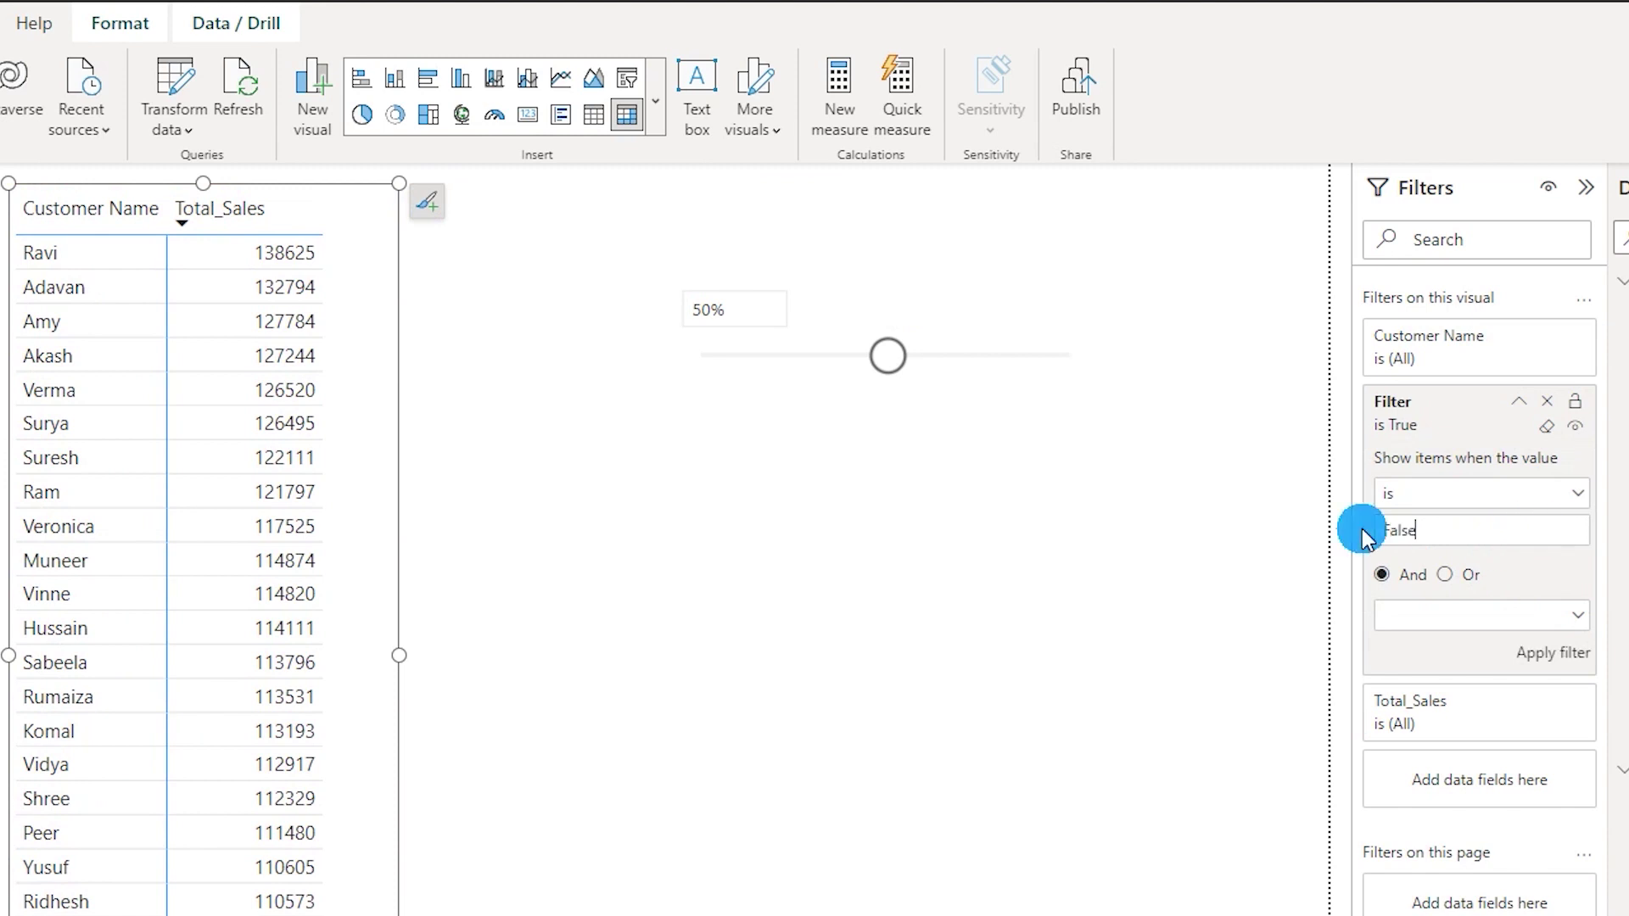
{"action": "left_click", "coordinate": [1541, 655]}
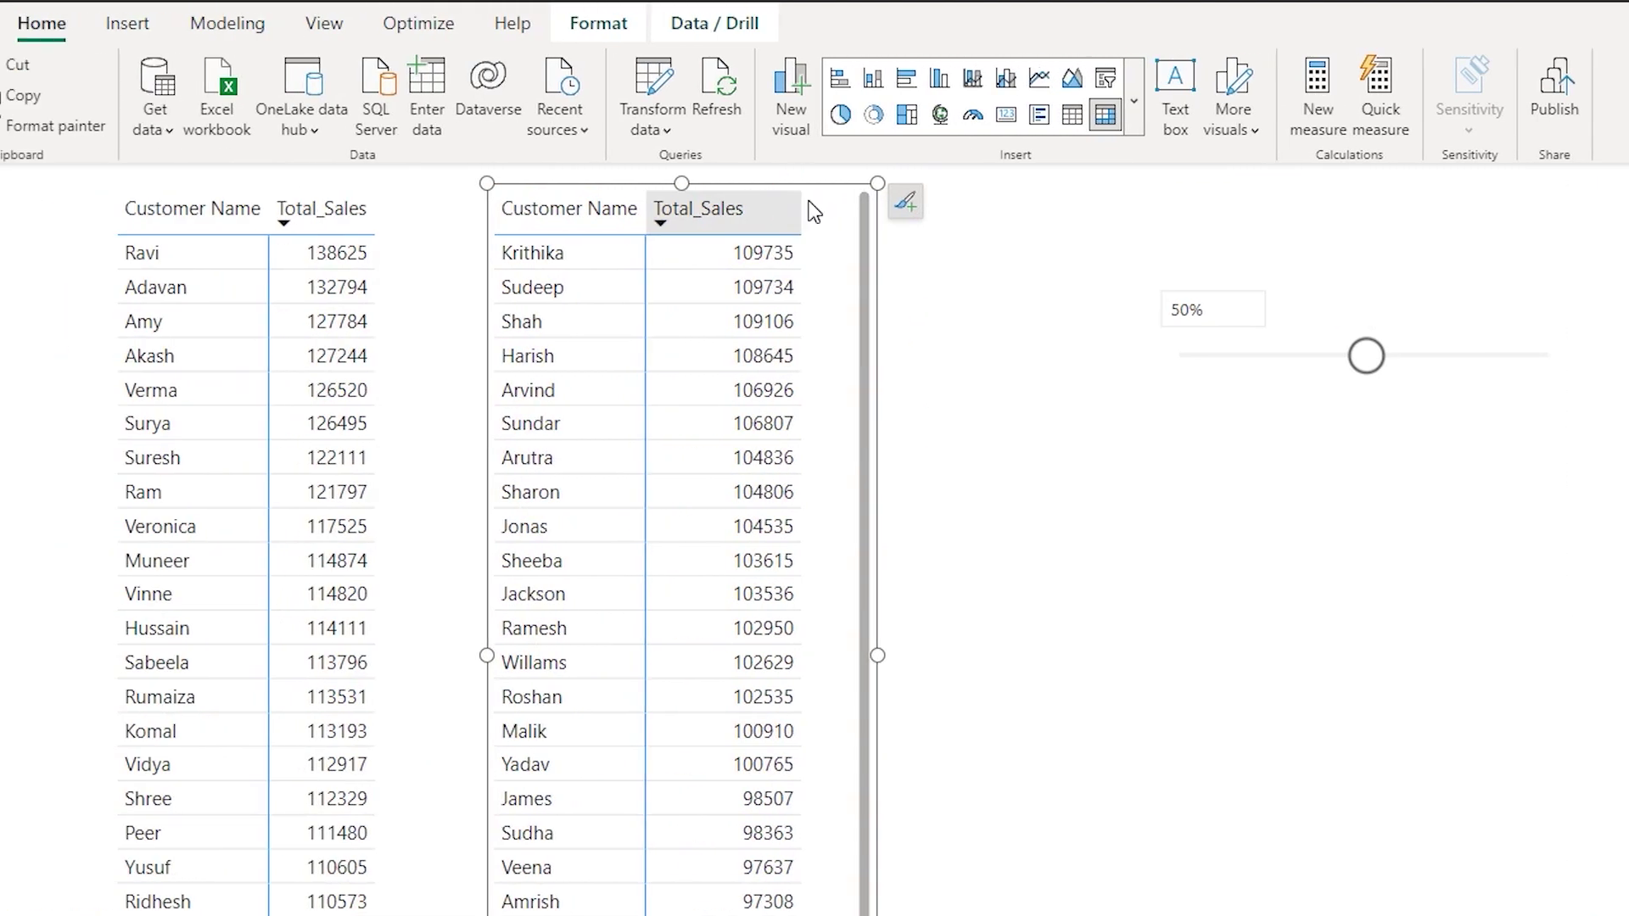
{"action": "left_click", "coordinate": [825, 216]}
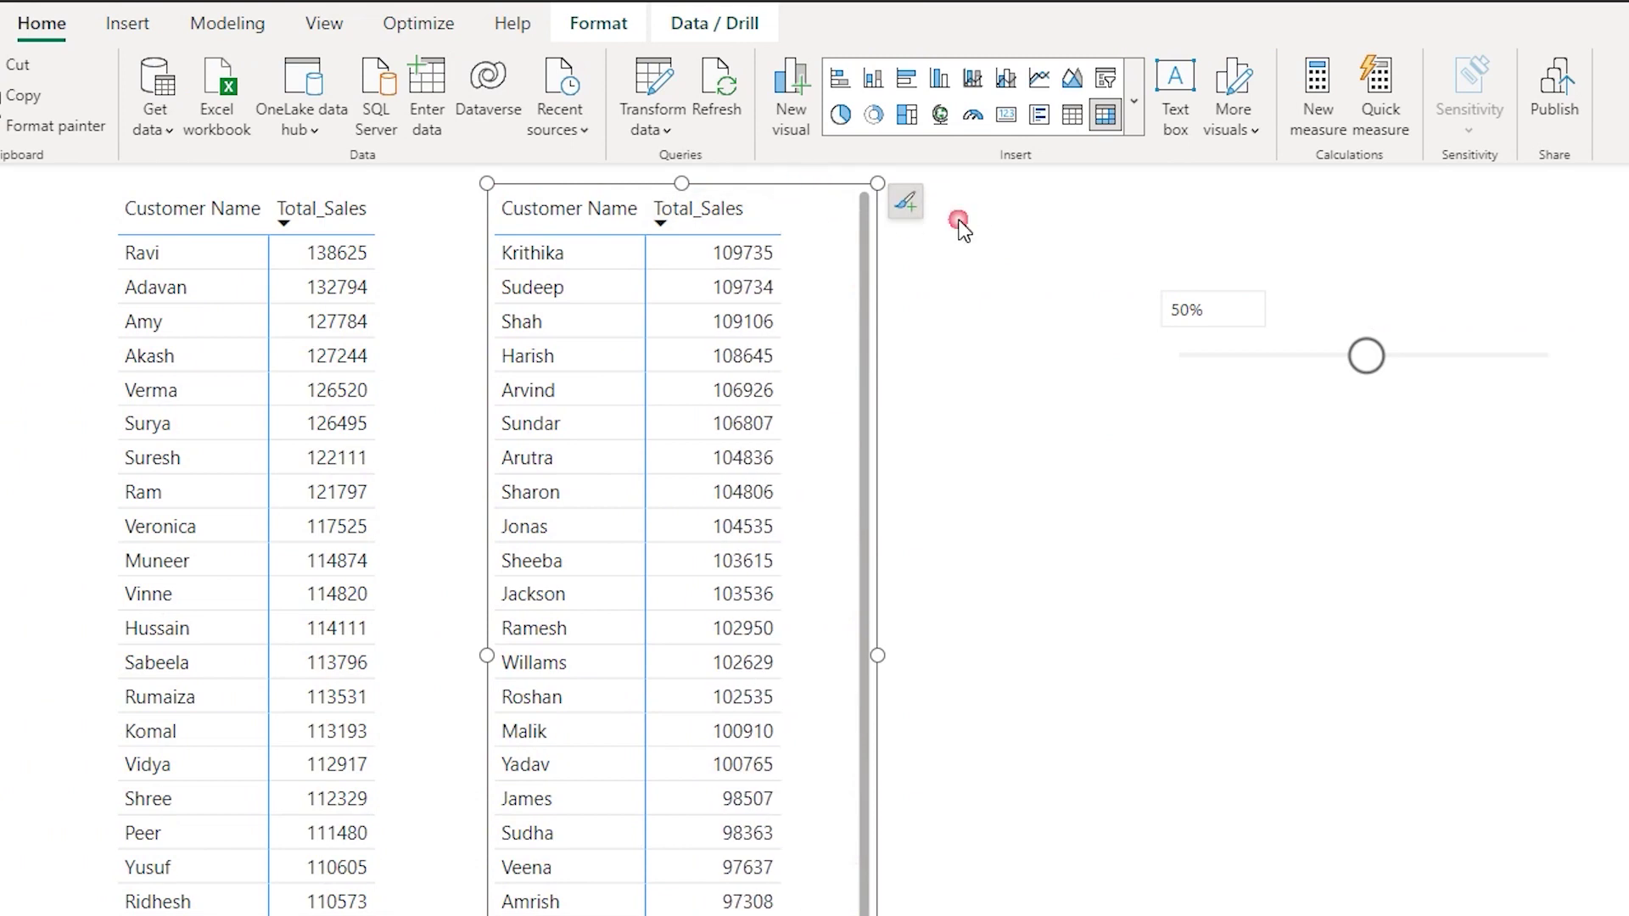
{"action": "scroll", "coordinate": [684, 393], "scroll_direction": "down", "scroll_amount": 1}
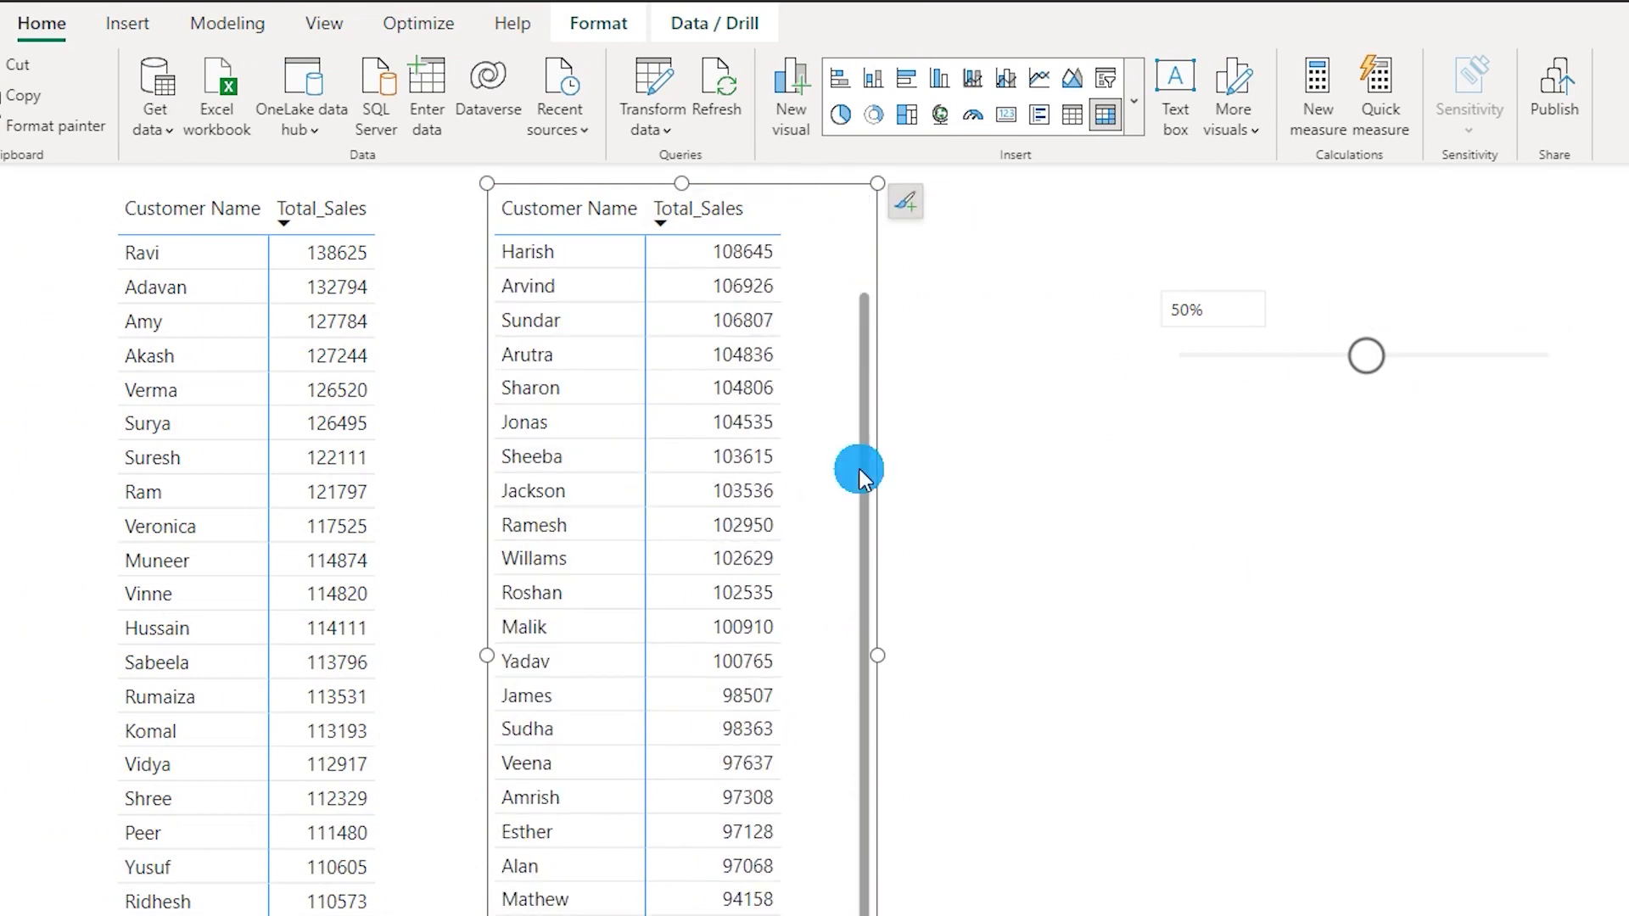